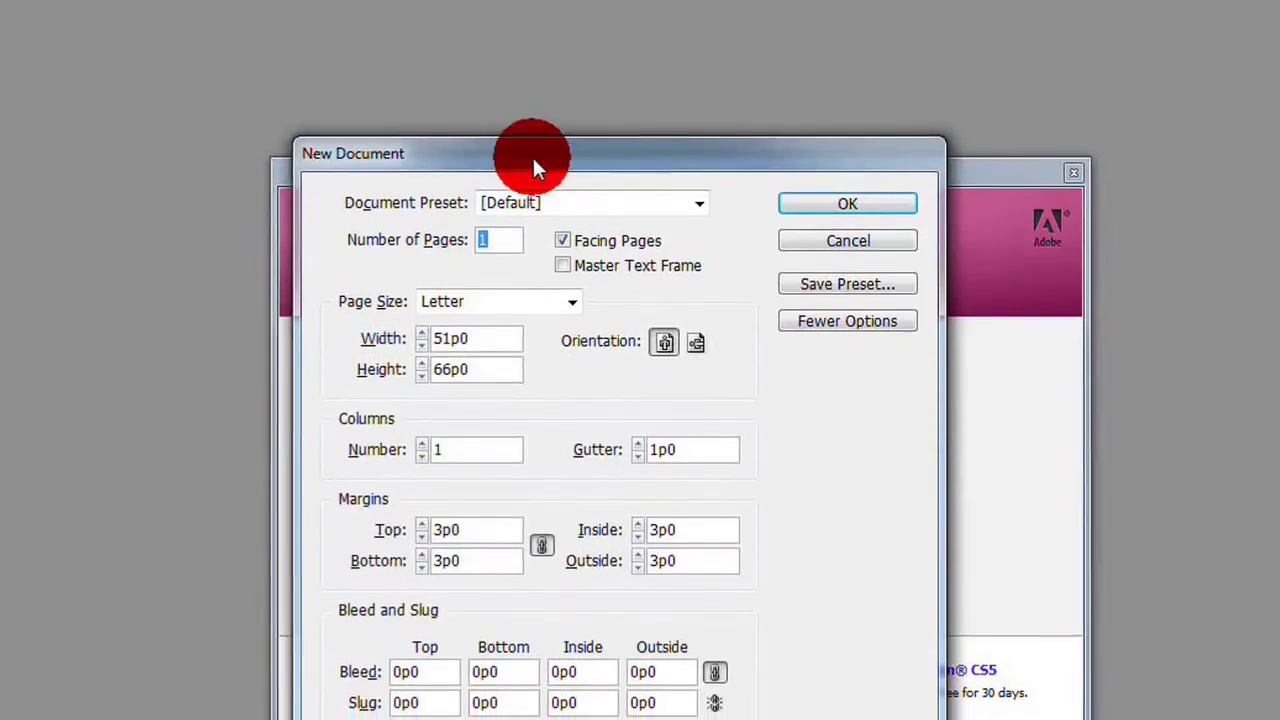
# - Set the new document to a Tabloid page (66p0 by 102p0) with 5 columns
pyautogui.moveTo(532, 155); pyautogui.dragTo(532, 137)
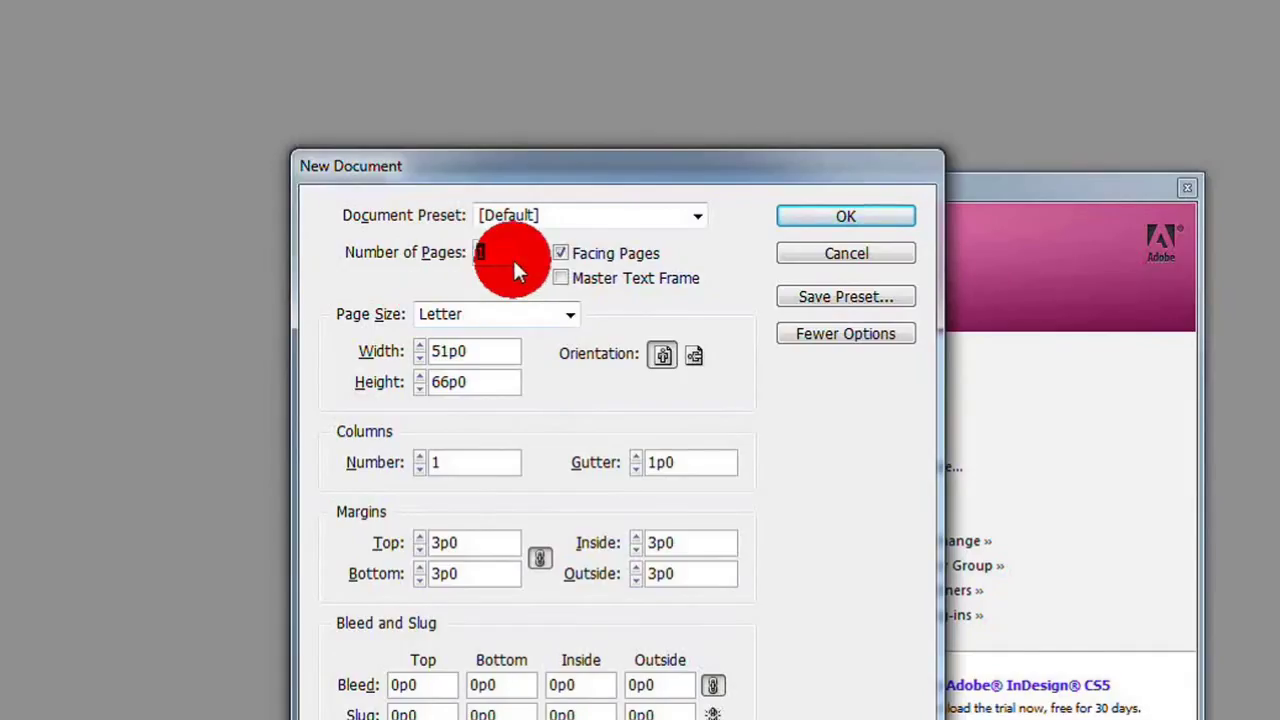
pyautogui.click(488, 319)
pyautogui.click(470, 374)
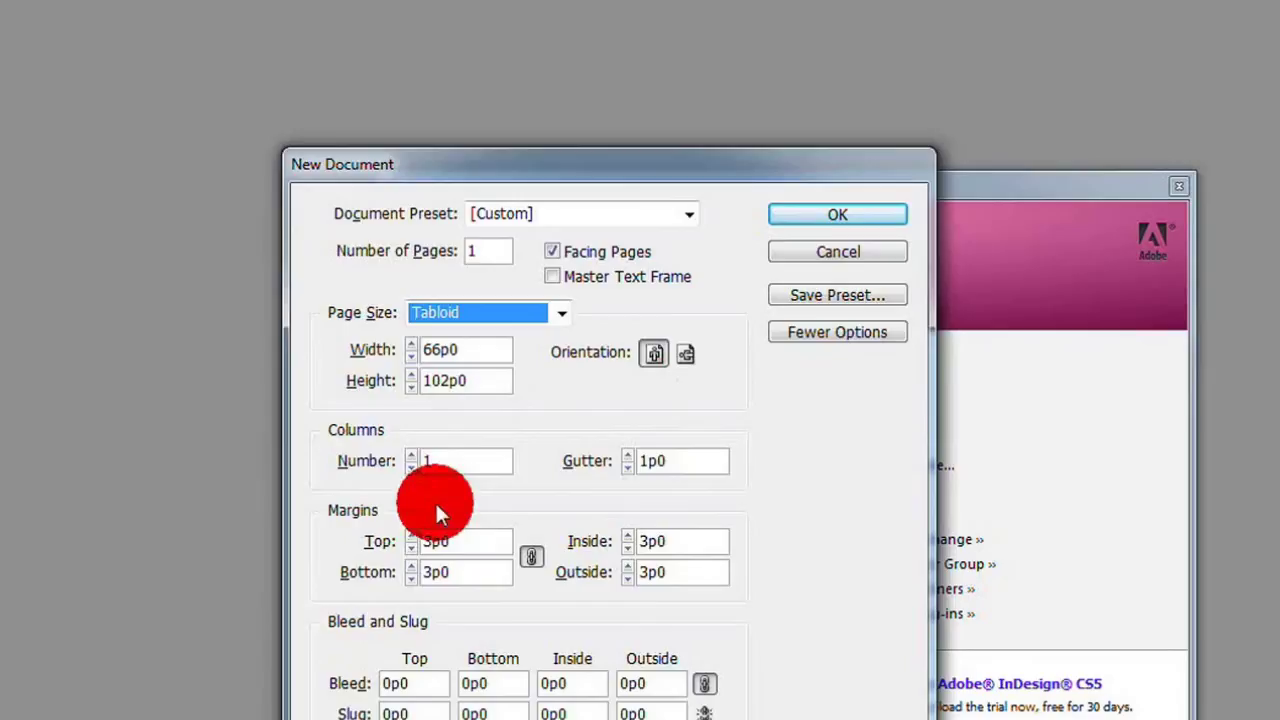
pyautogui.click(401, 455)
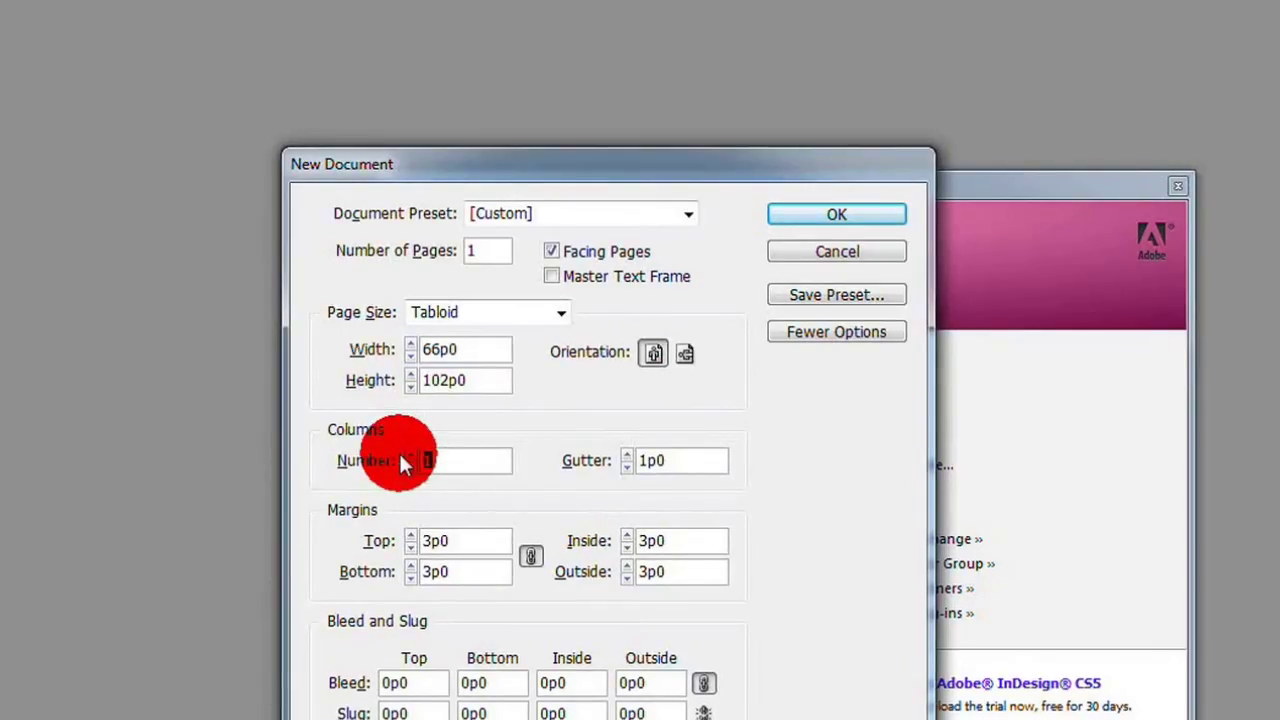
pyautogui.write('5')
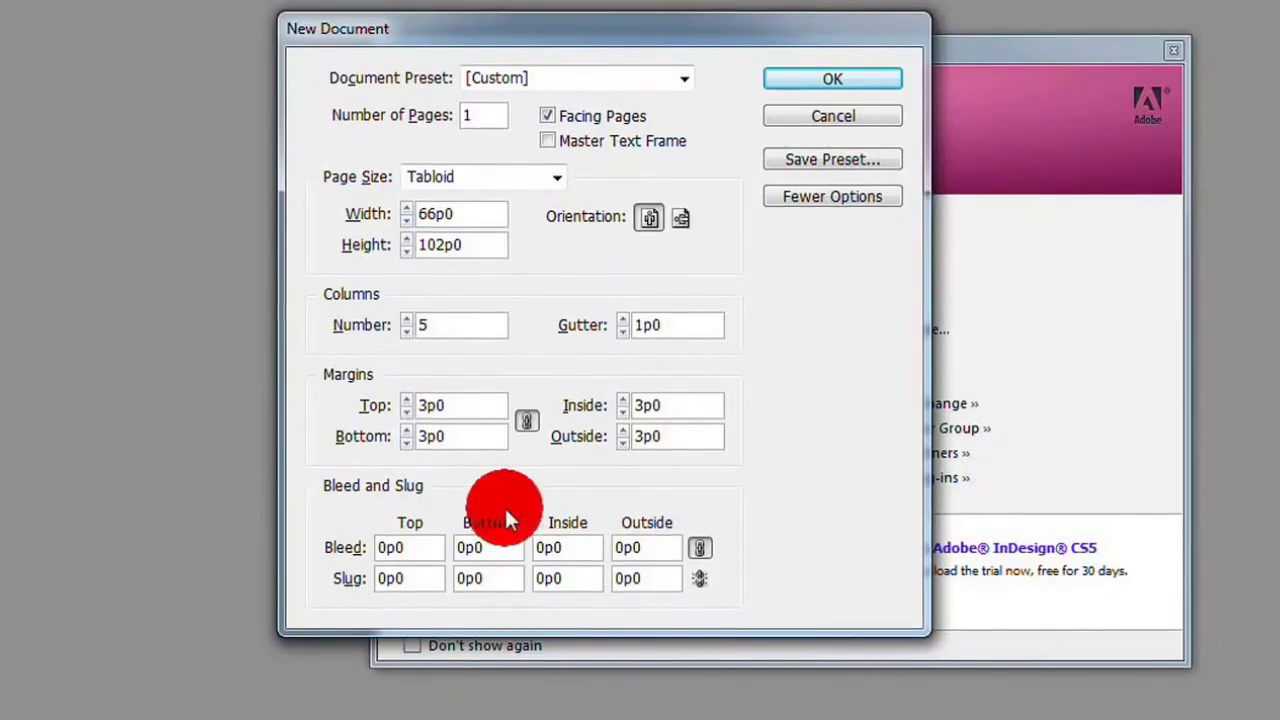
# - Try a 0p6 margin on all sides
pyautogui.doubleClick(453, 378)
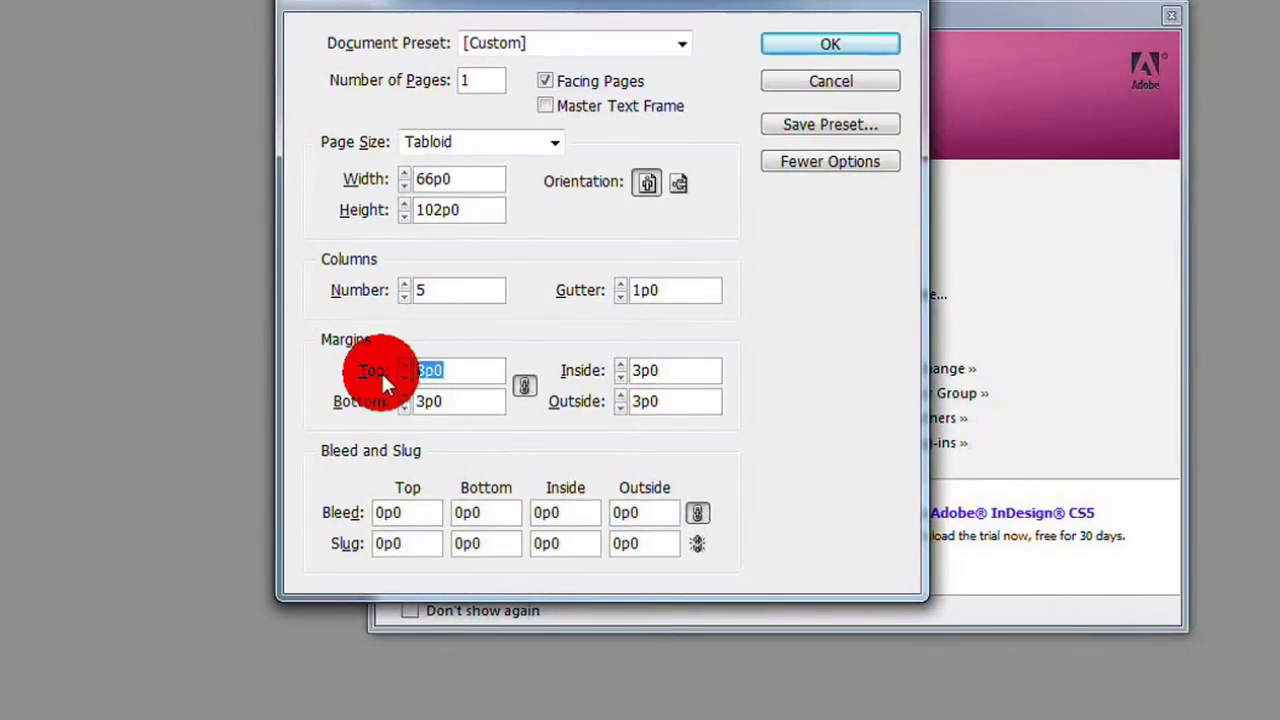
pyautogui.press('BackSpace')
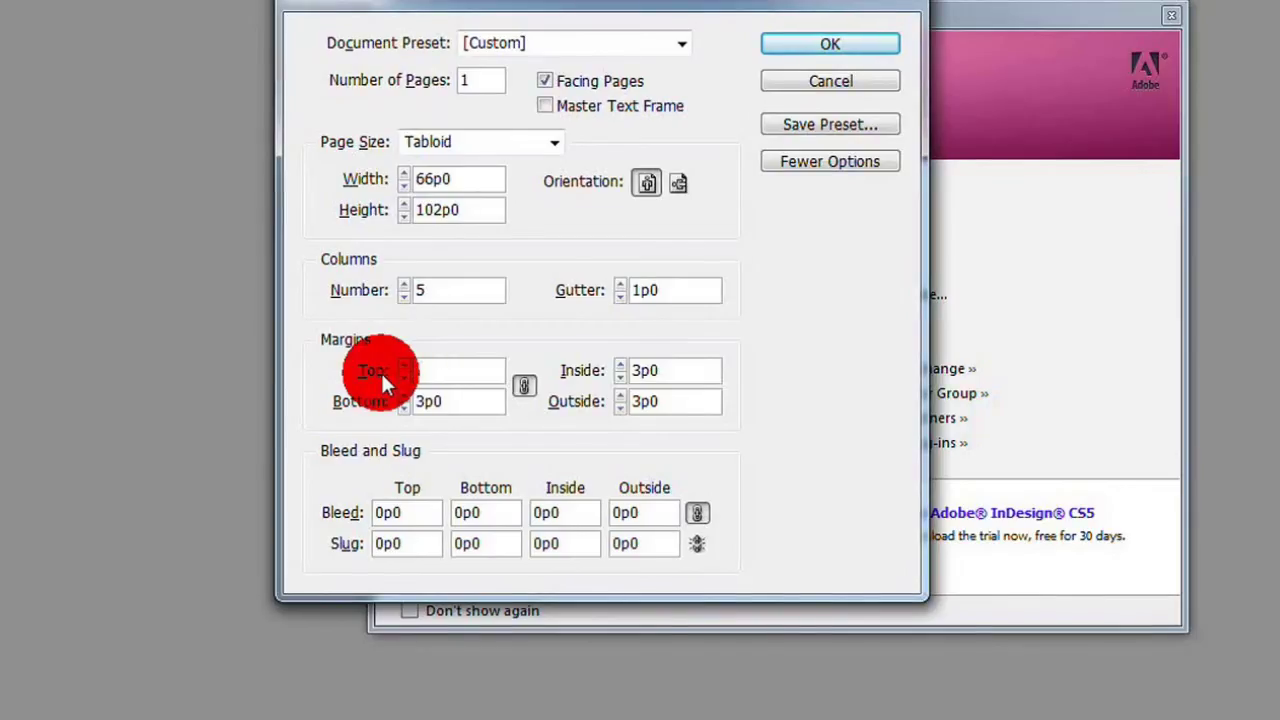
pyautogui.write('5')
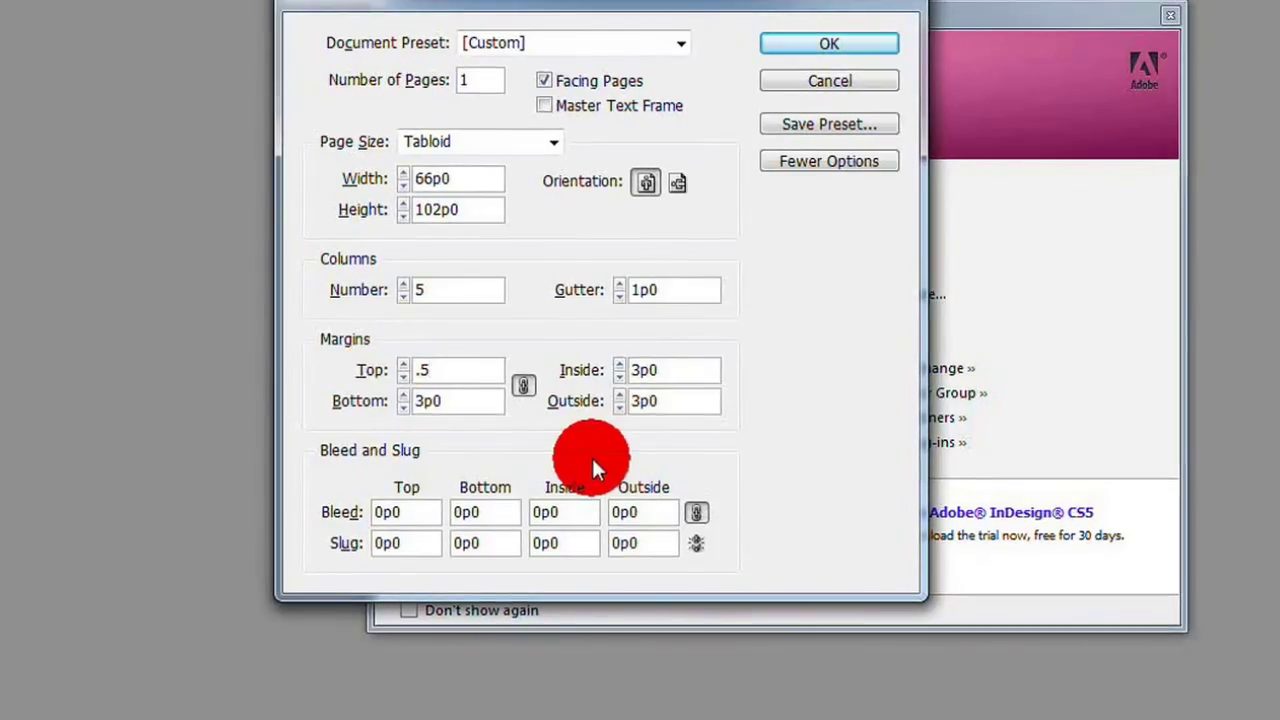
pyautogui.press('Tab')
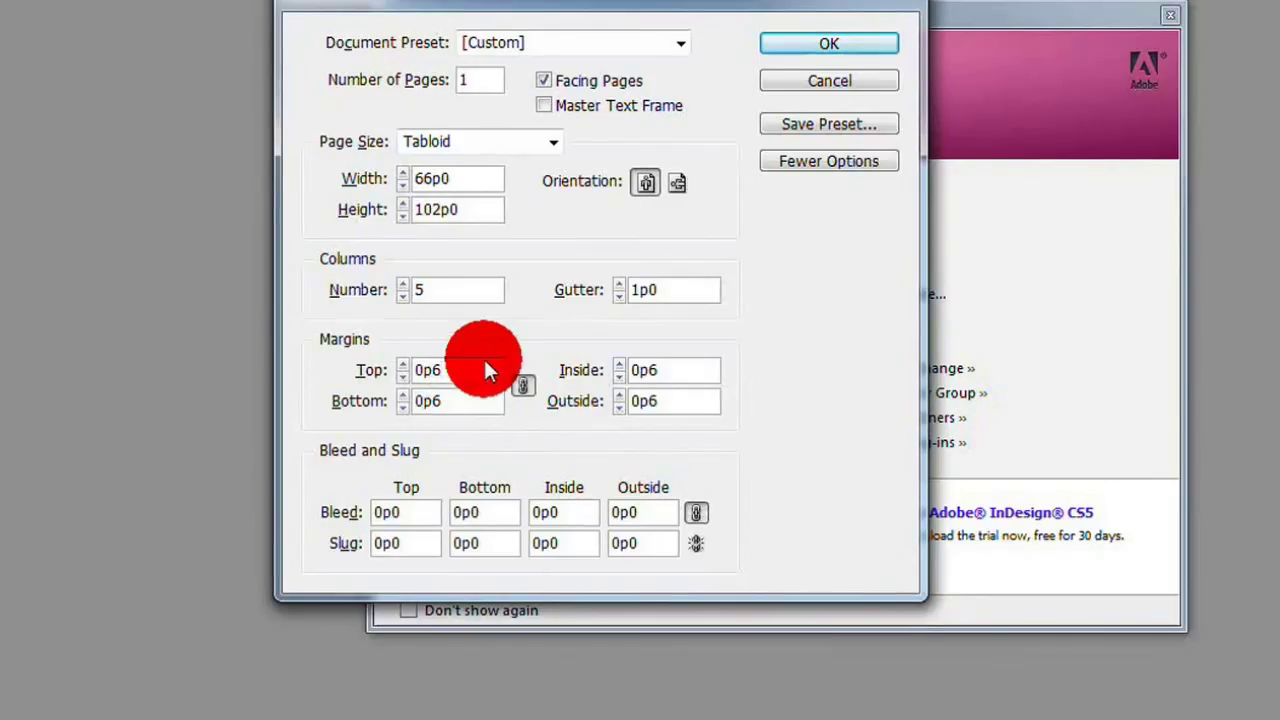
# - Reset the margins to 3p0 on all sides and create the document
pyautogui.moveTo(486, 366); pyautogui.dragTo(123, 363)
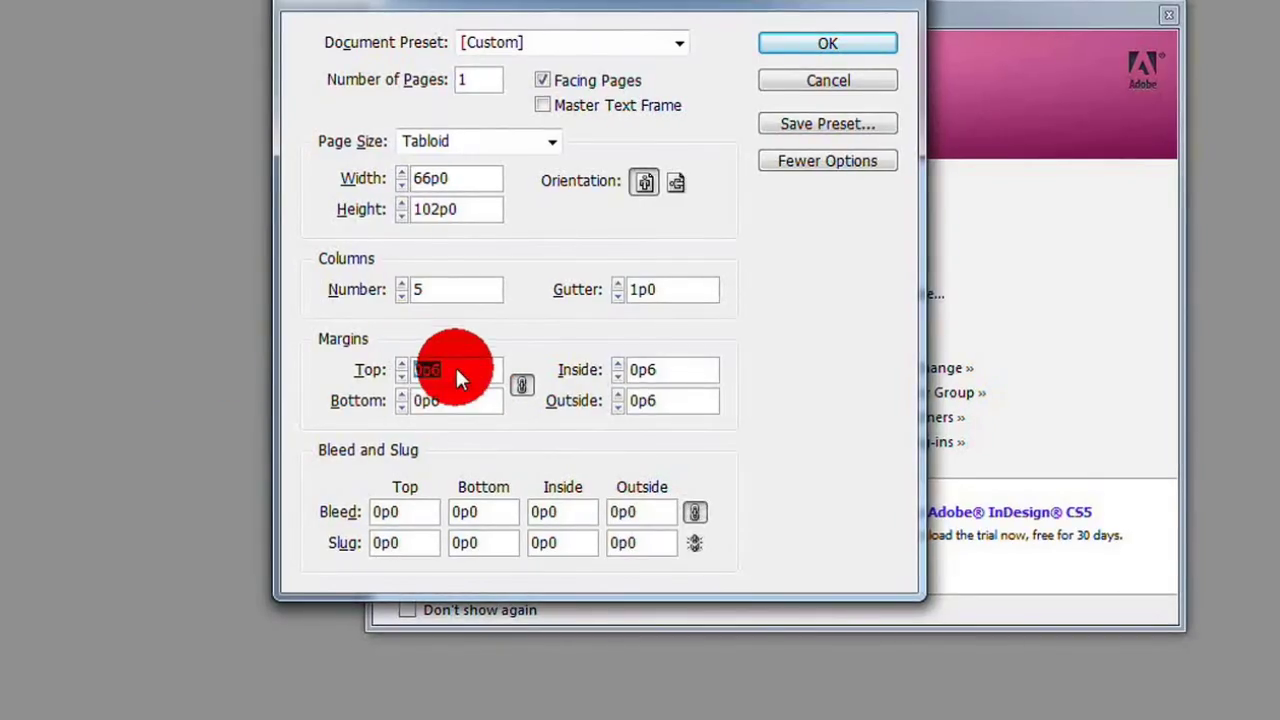
pyautogui.moveTo(457, 377); pyautogui.dragTo(383, 370)
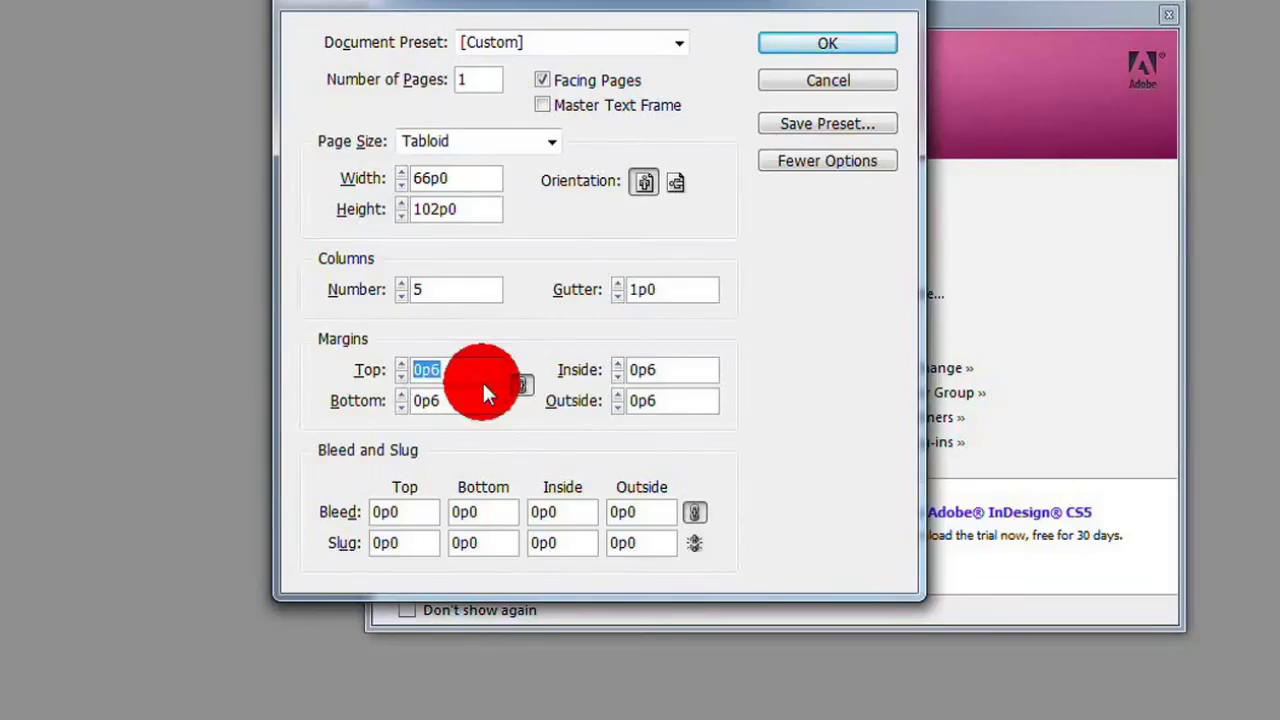
pyautogui.click(443, 370)
pyautogui.moveTo(443, 370); pyautogui.dragTo(372, 369)
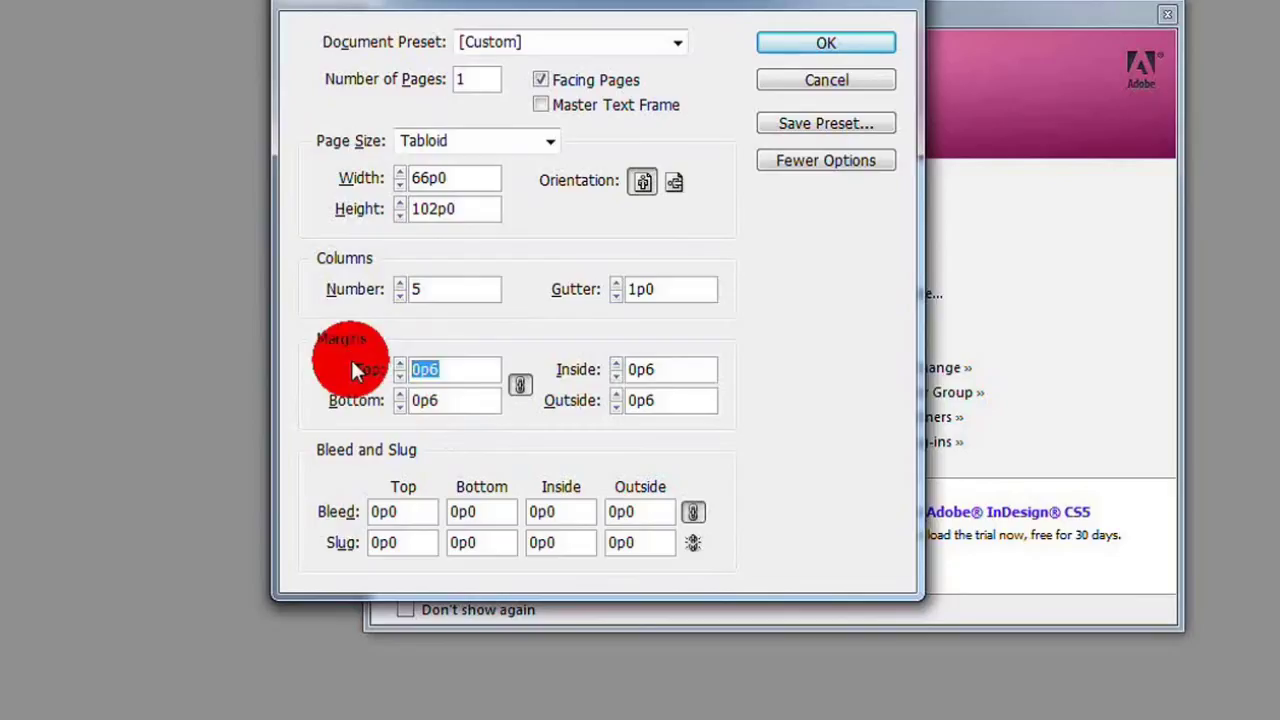
pyautogui.write('3')
pyautogui.press('Tab')
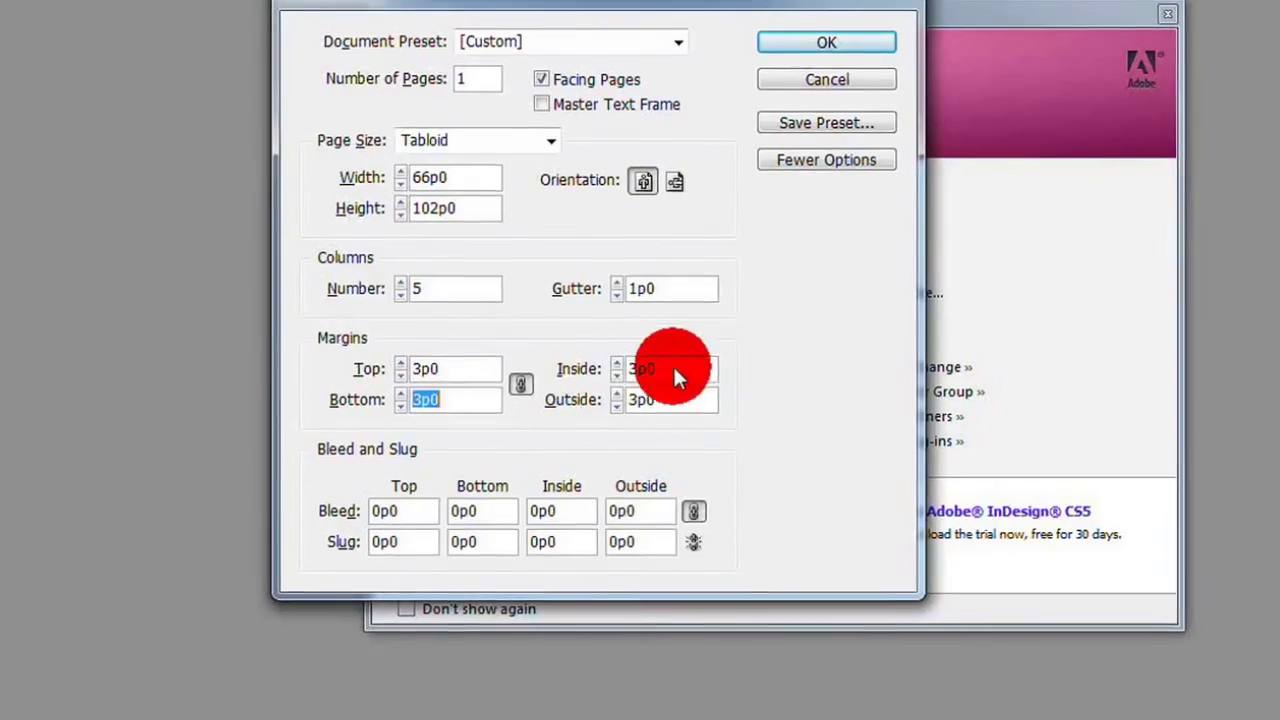
pyautogui.press('Tab')
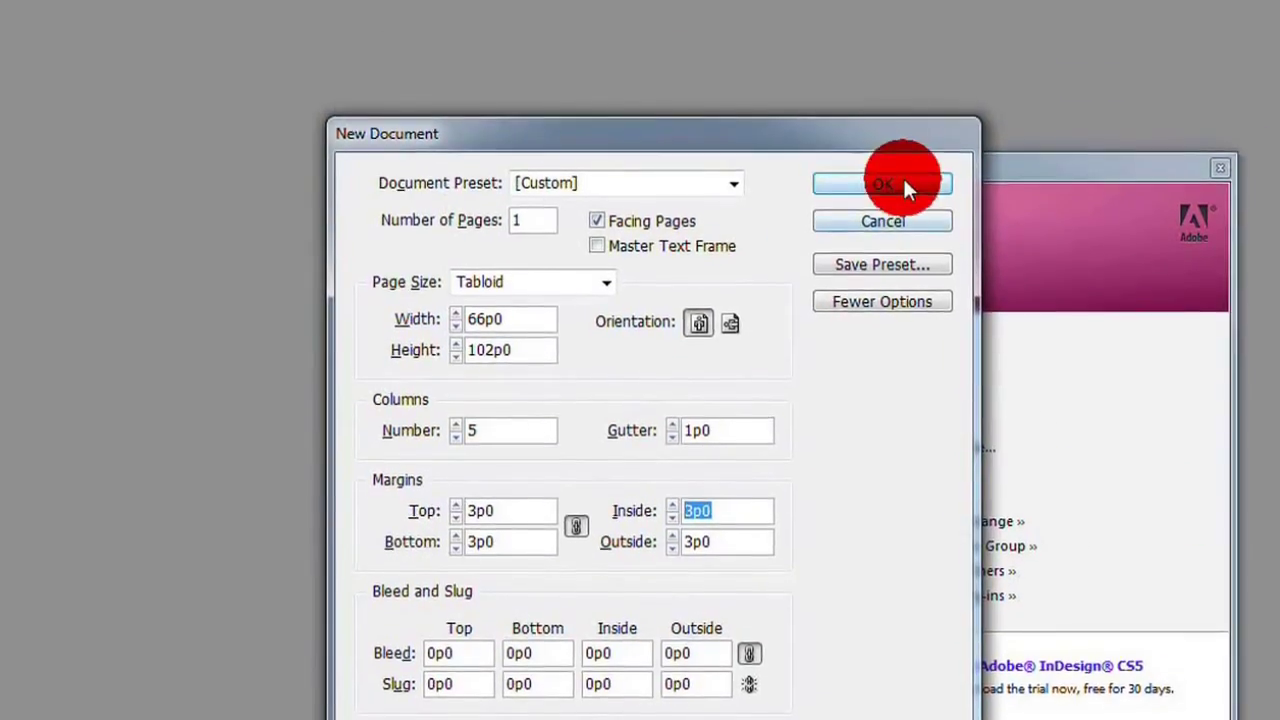
pyautogui.click(900, 181)
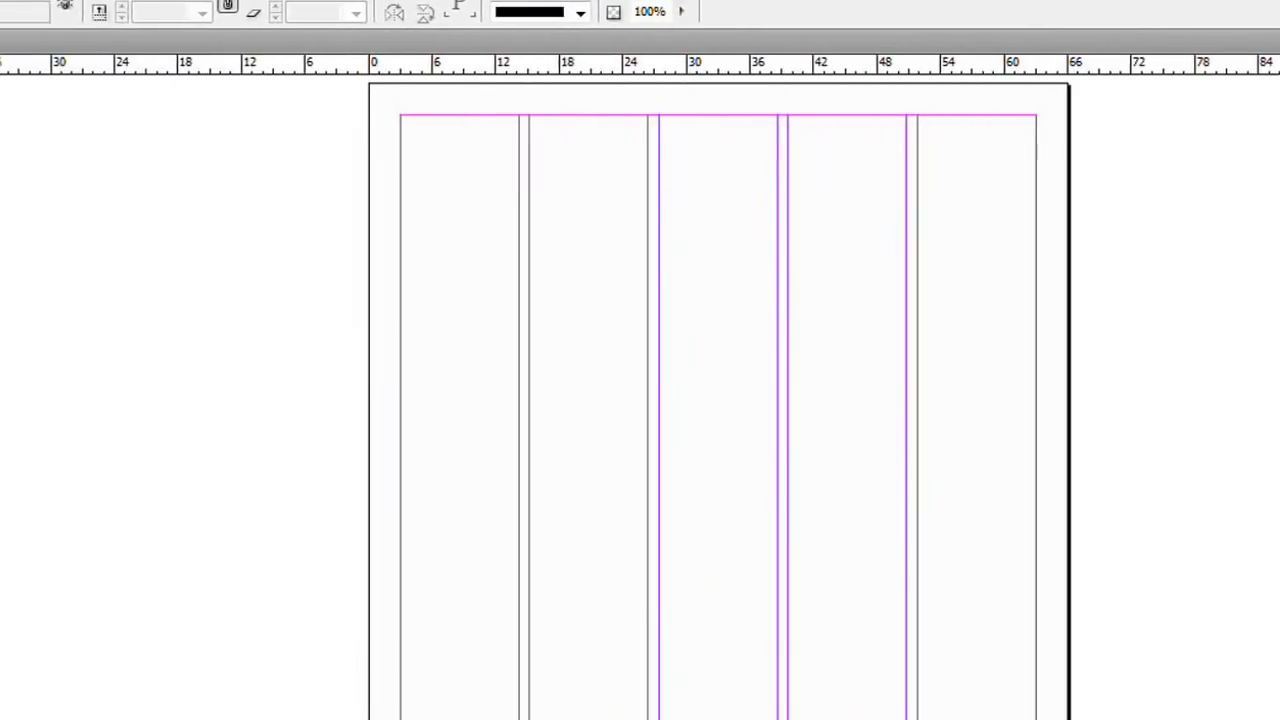
# - Set the horizontal and vertical ruler units to Inches in Units & Increments preferences
pyautogui.hotkey('alt', 'e')
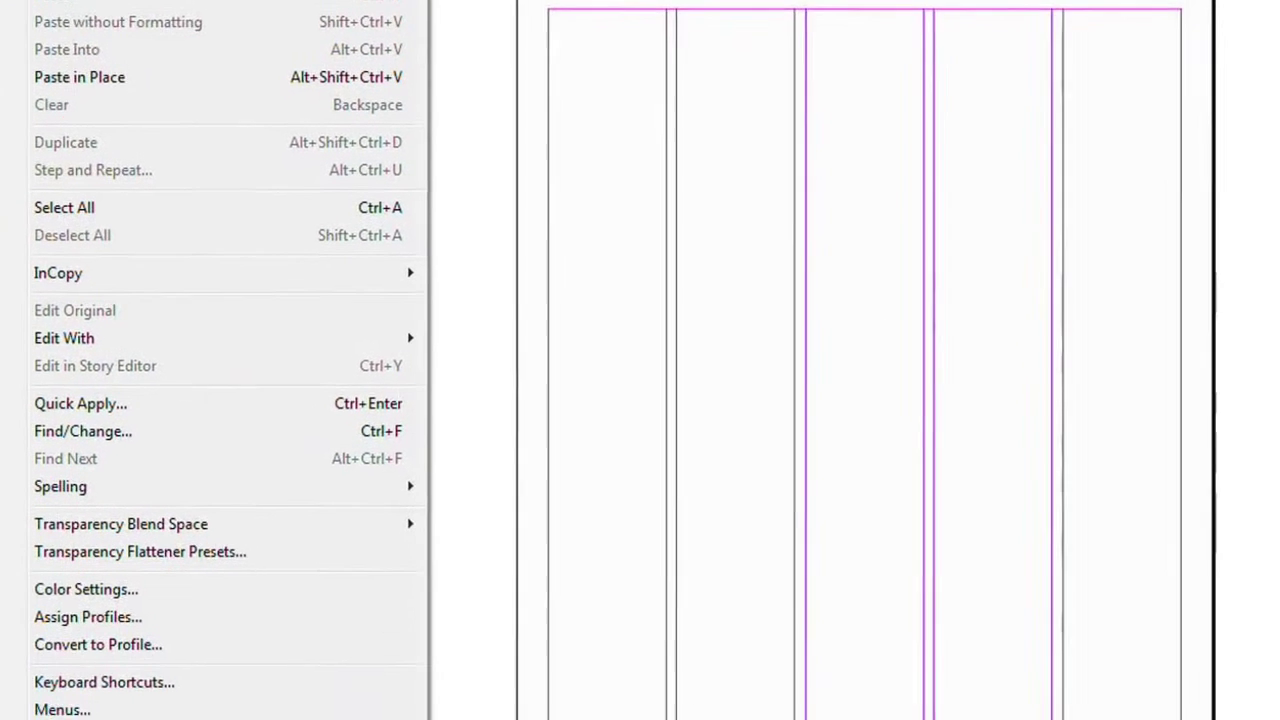
pyautogui.moveTo(214, 651)
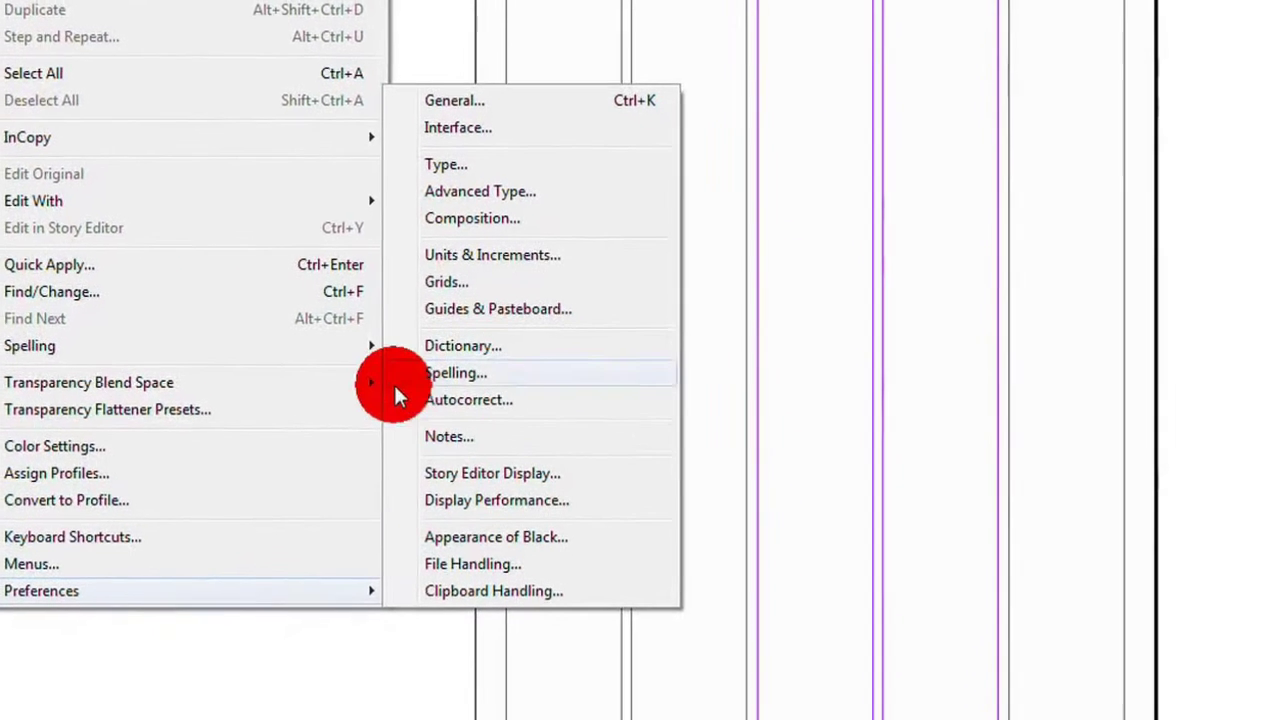
pyautogui.click(545, 272)
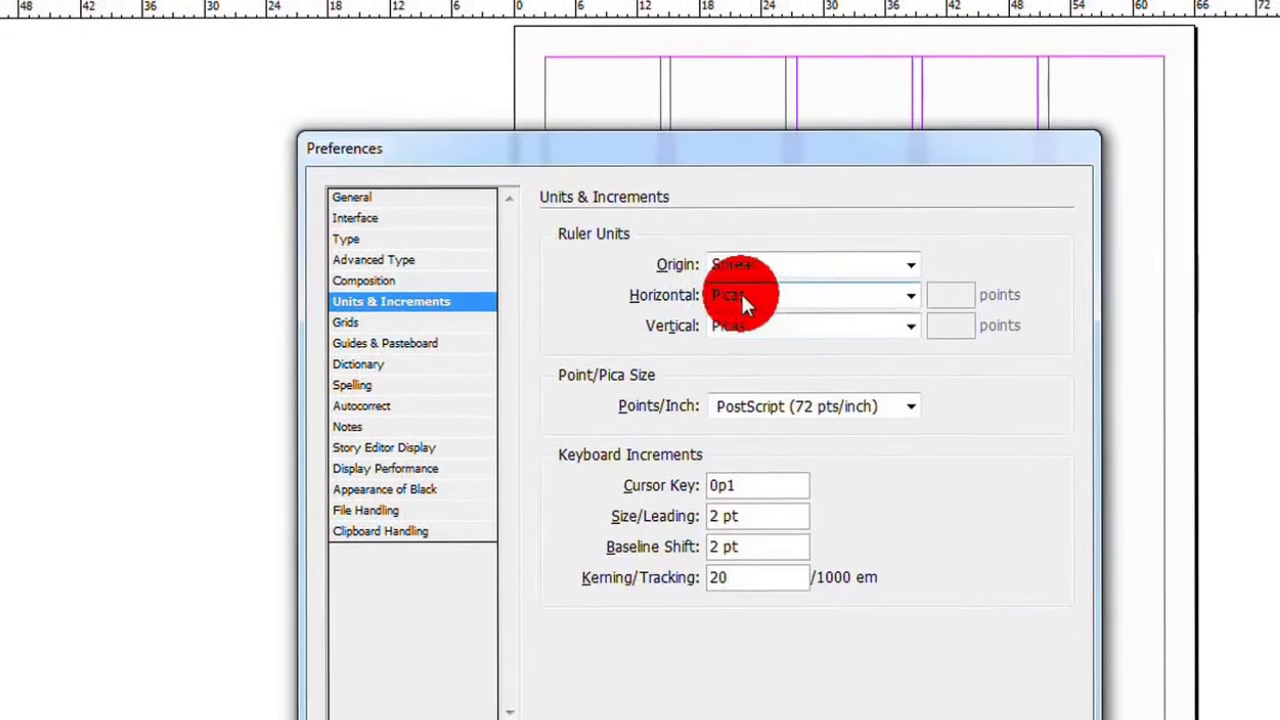
pyautogui.click(836, 287)
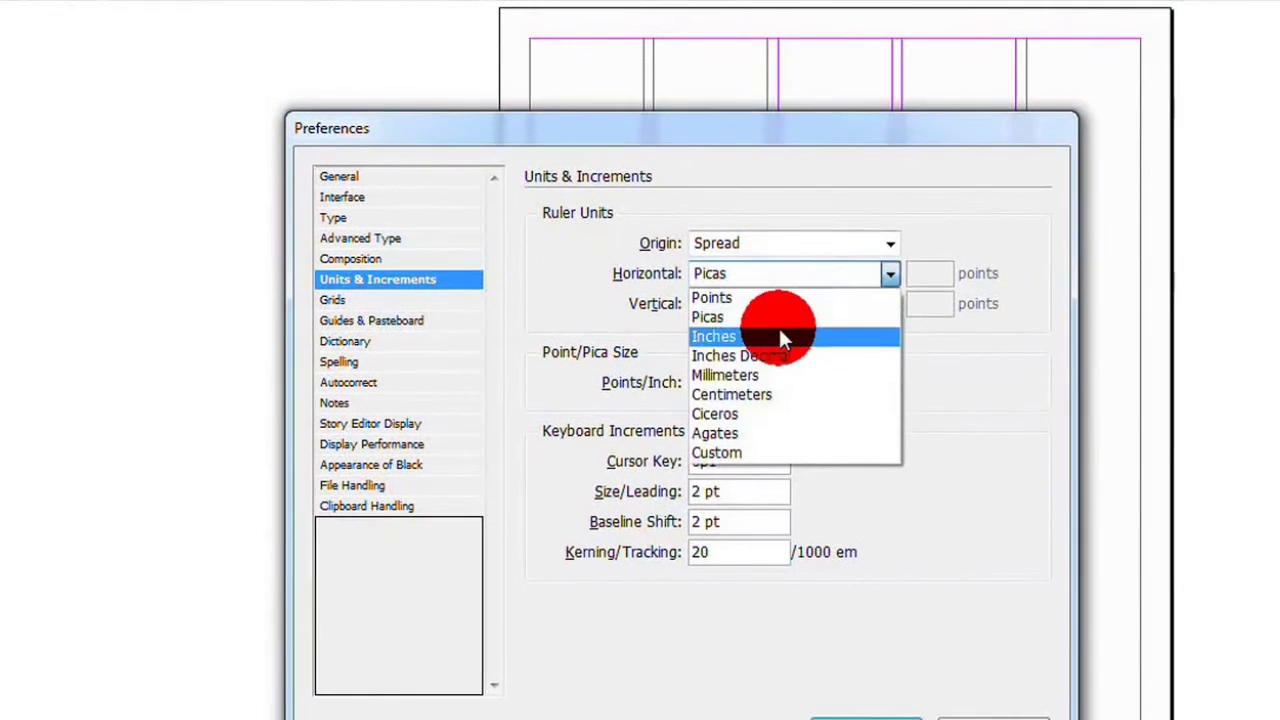
pyautogui.click(770, 341)
pyautogui.click(774, 306)
pyautogui.click(768, 350)
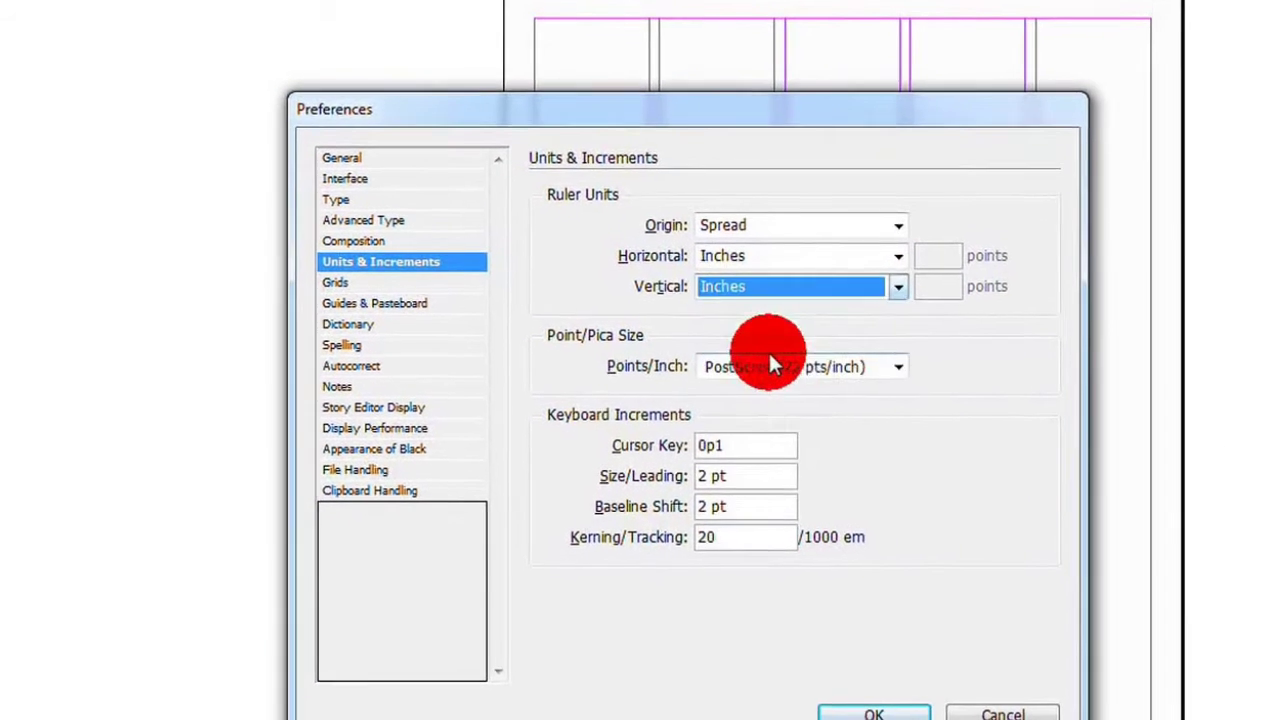
pyautogui.click(913, 619)
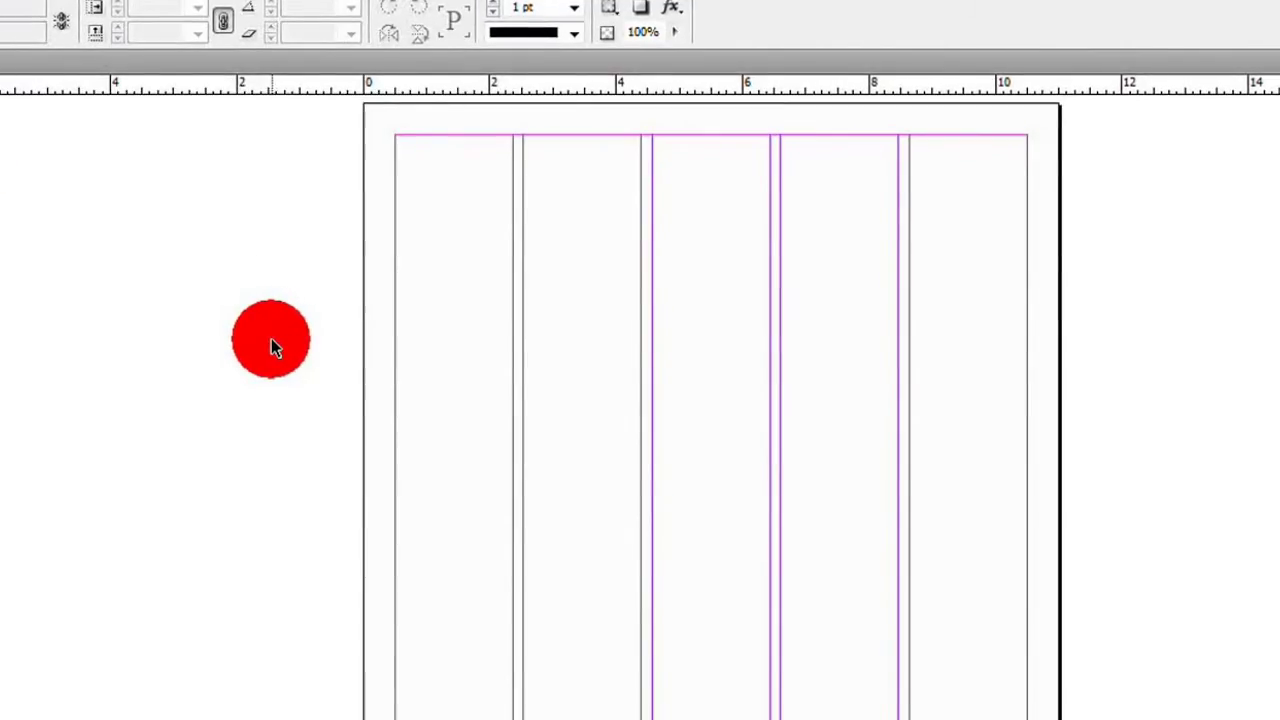
# - Drag a horizontal ruler guide onto the page, then nudge it slightly higher
pyautogui.moveTo(261, 88); pyautogui.dragTo(268, 407)
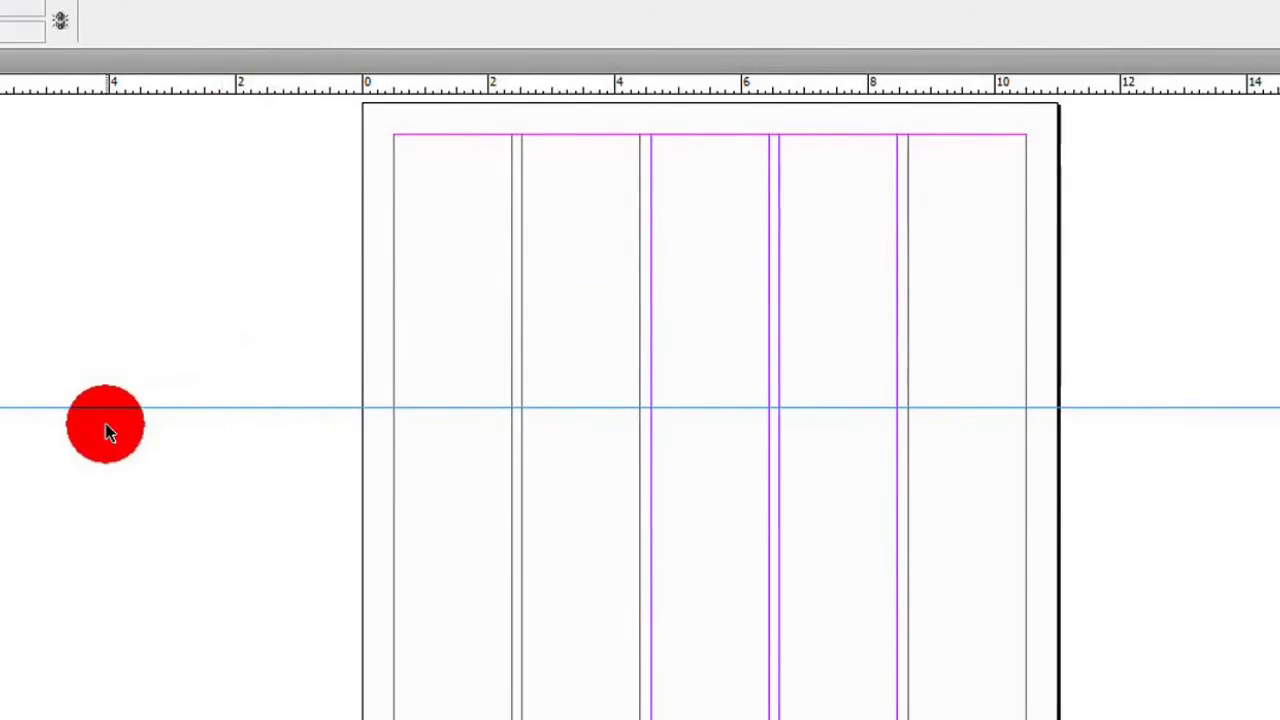
pyautogui.moveTo(105, 407); pyautogui.dragTo(96, 354)
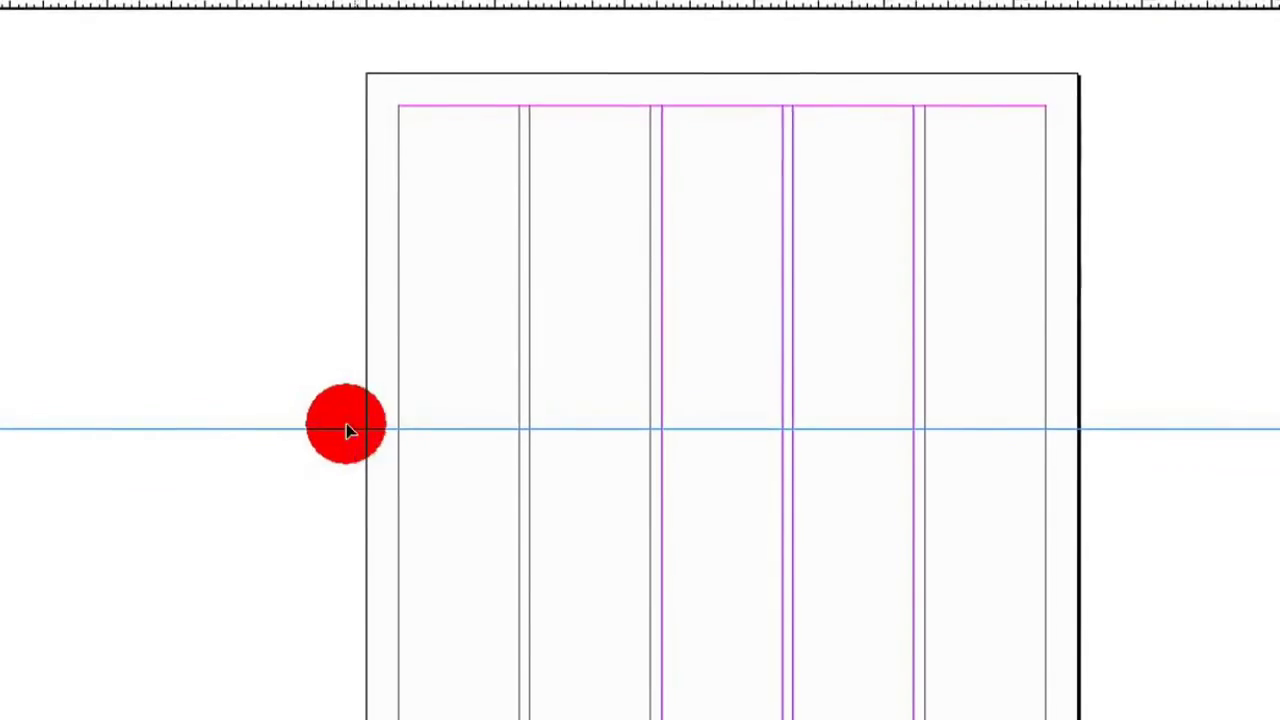
# - Switch both rulers back to picas and reposition the horizontal guides on the page
pyautogui.click(0, 0)
pyautogui.moveTo(14, 675)
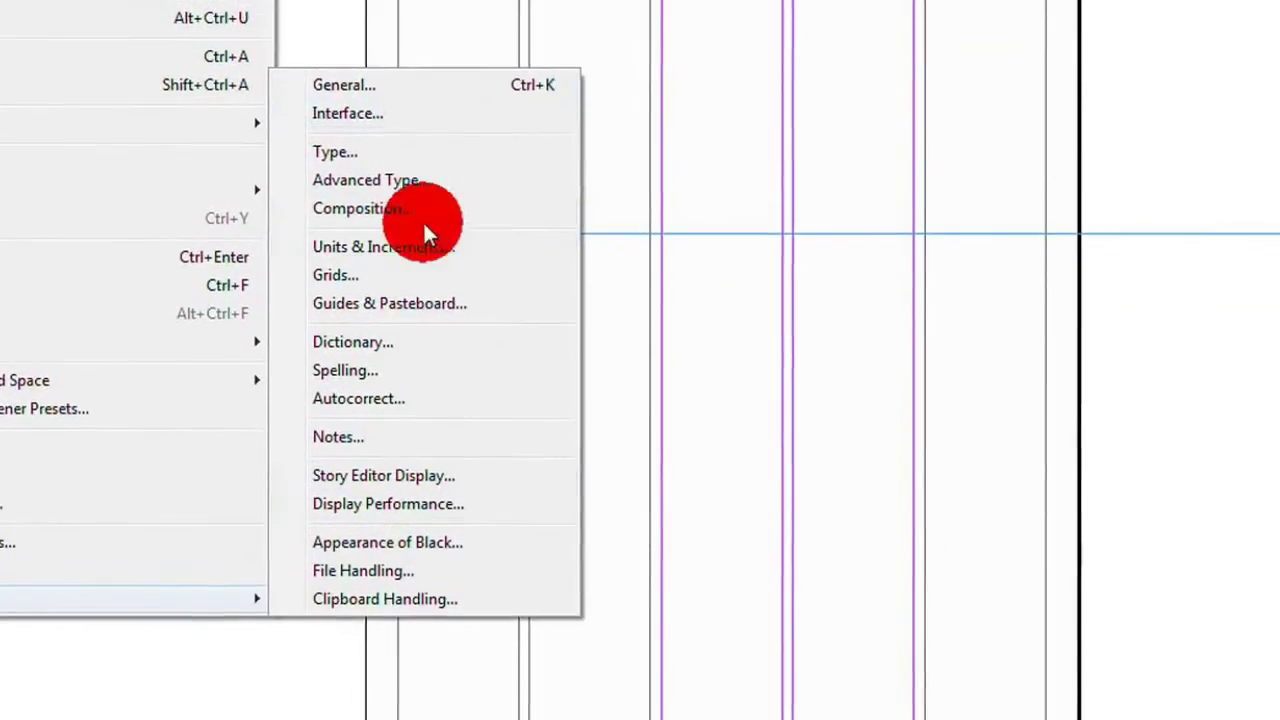
pyautogui.click(420, 255)
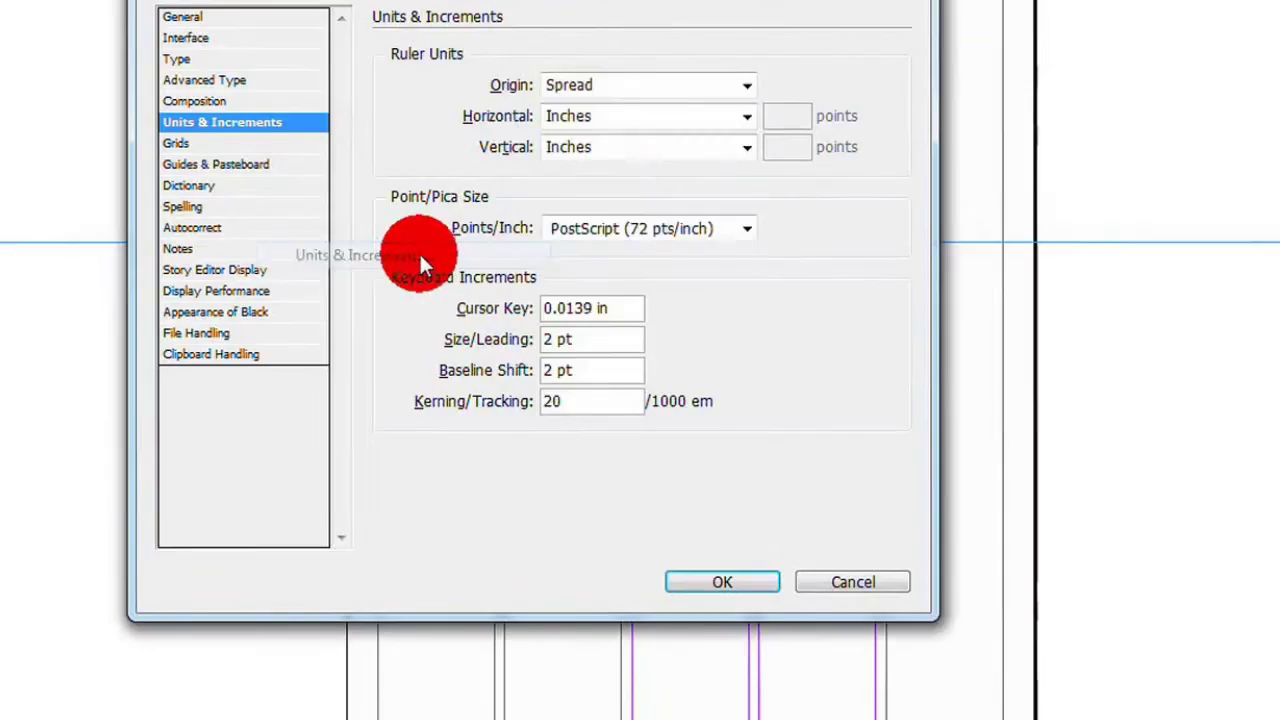
pyautogui.click(590, 110)
pyautogui.click(613, 158)
pyautogui.click(615, 158)
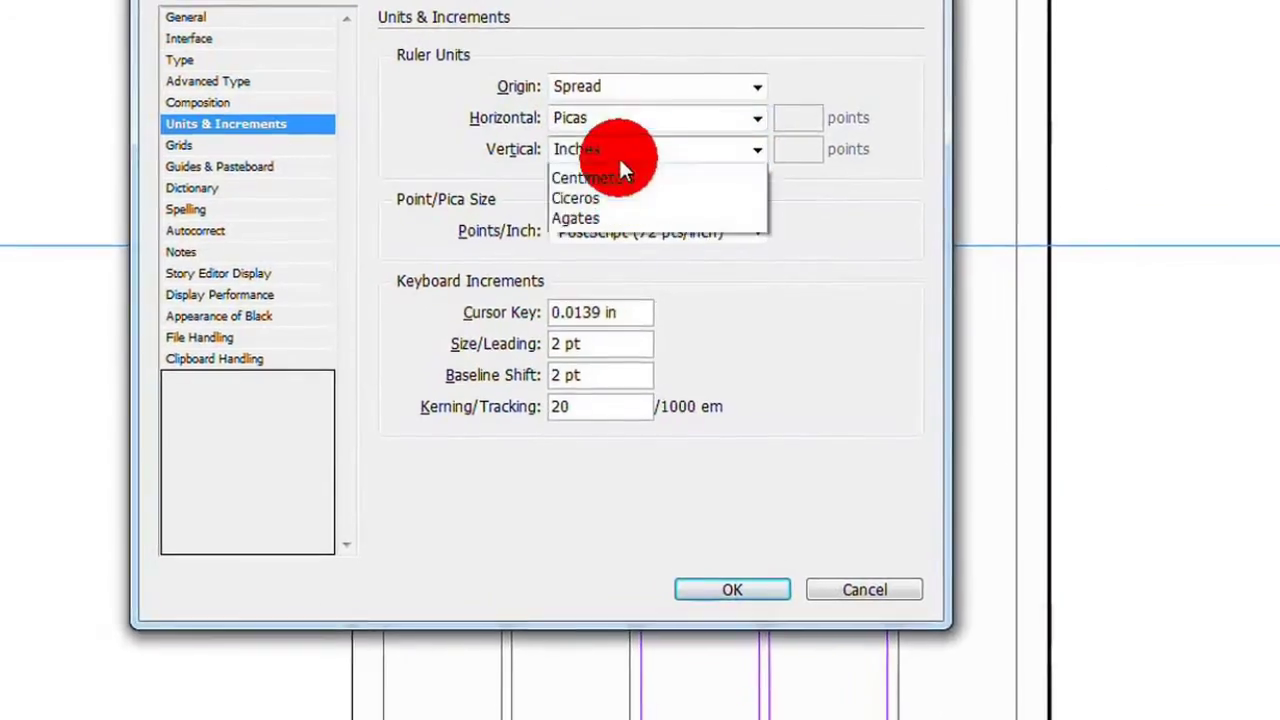
pyautogui.click(612, 190)
pyautogui.click(745, 616)
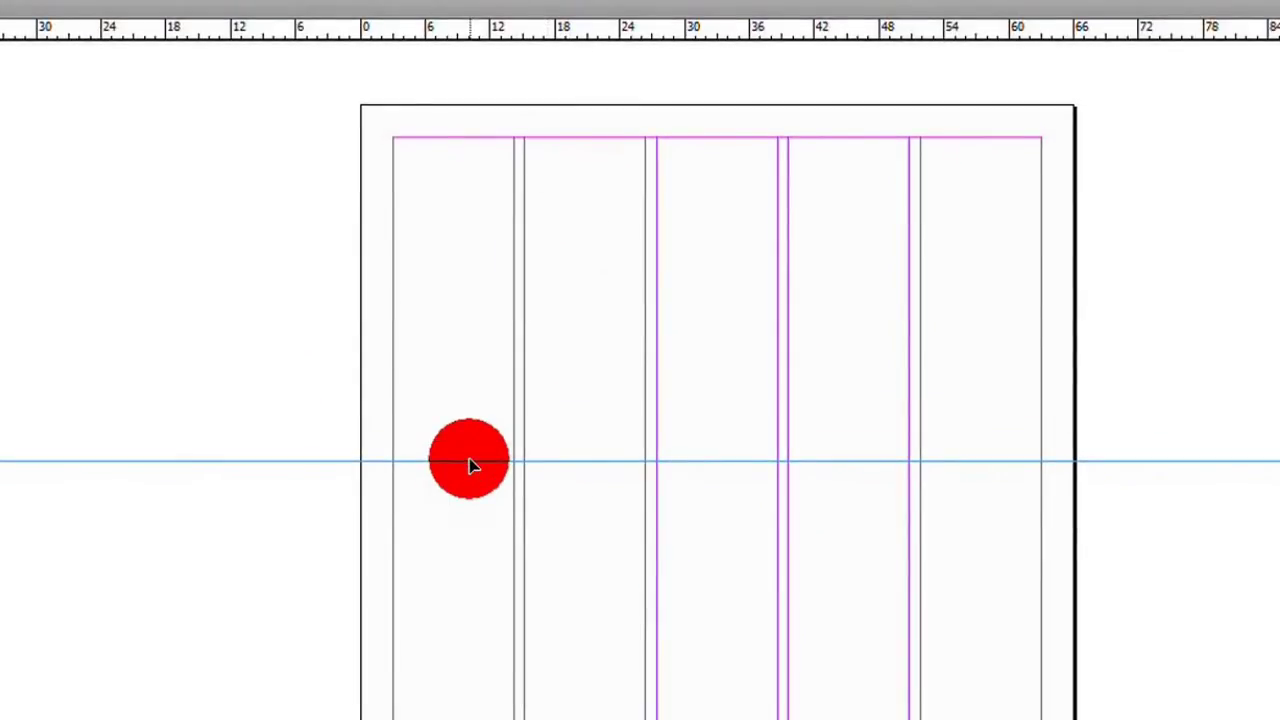
pyautogui.moveTo(463, 466); pyautogui.dragTo(517, 243)
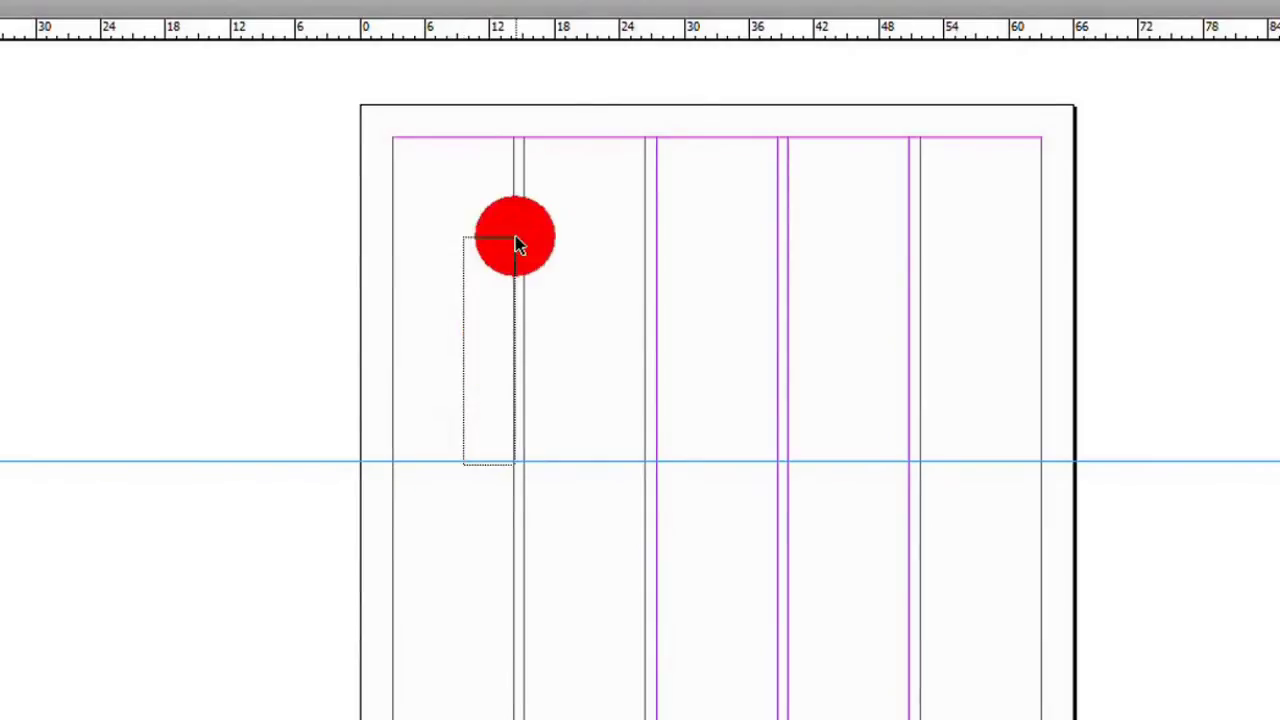
pyautogui.moveTo(410, 462); pyautogui.dragTo(502, 363)
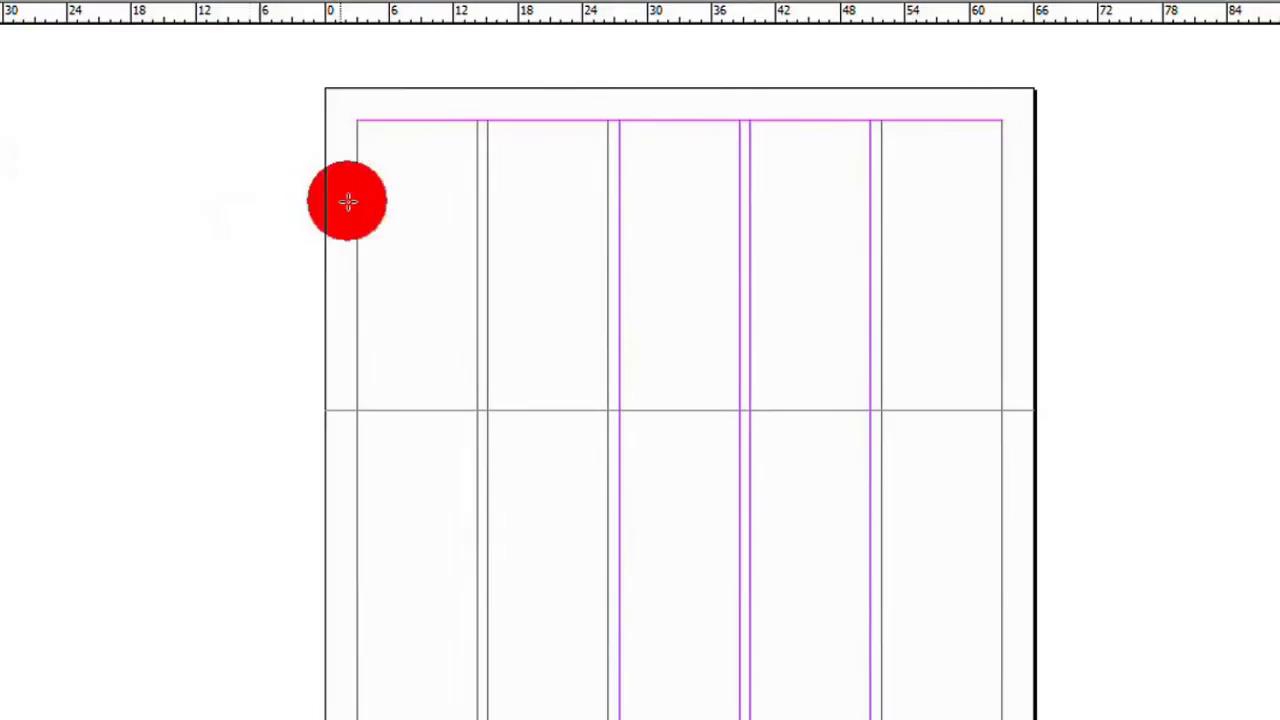
# - Draw a graphics frame across the first two columns from the top margin to the guide
pyautogui.moveTo(357, 114); pyautogui.dragTo(583, 410)
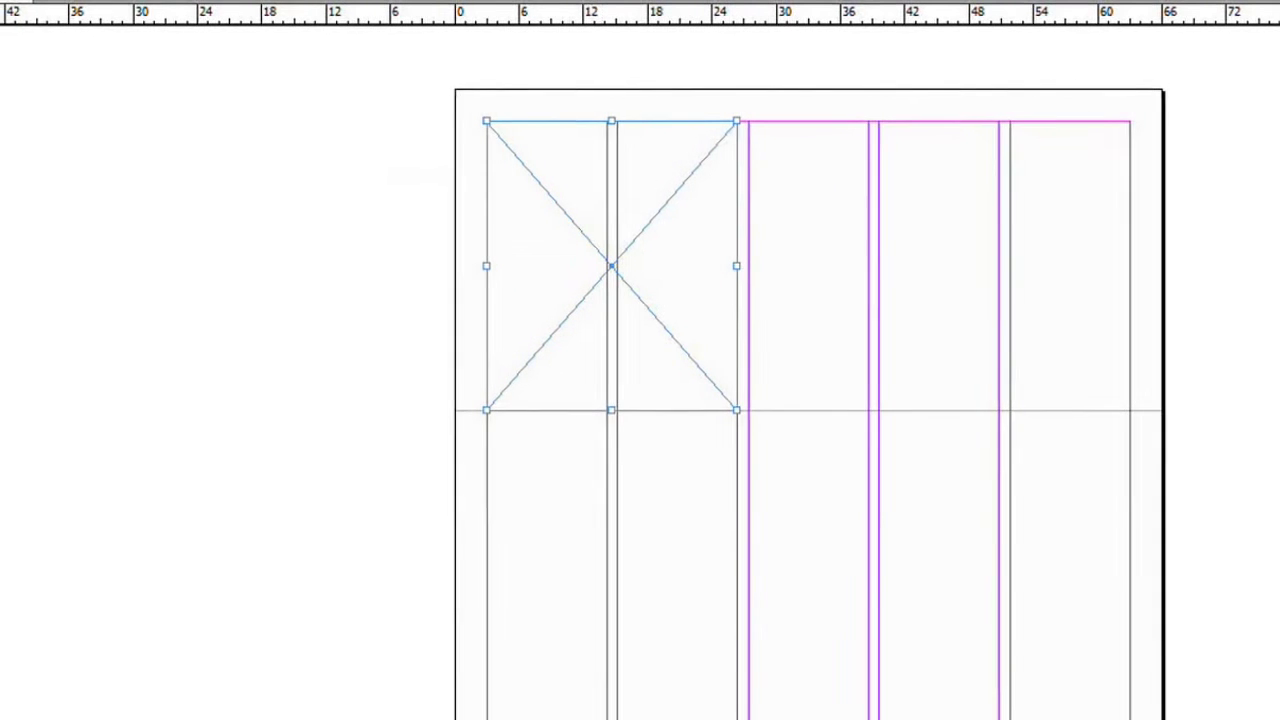
# - Start File > Place and browse from the desktop into the Documents library
pyautogui.hotkey('alt', 'f')
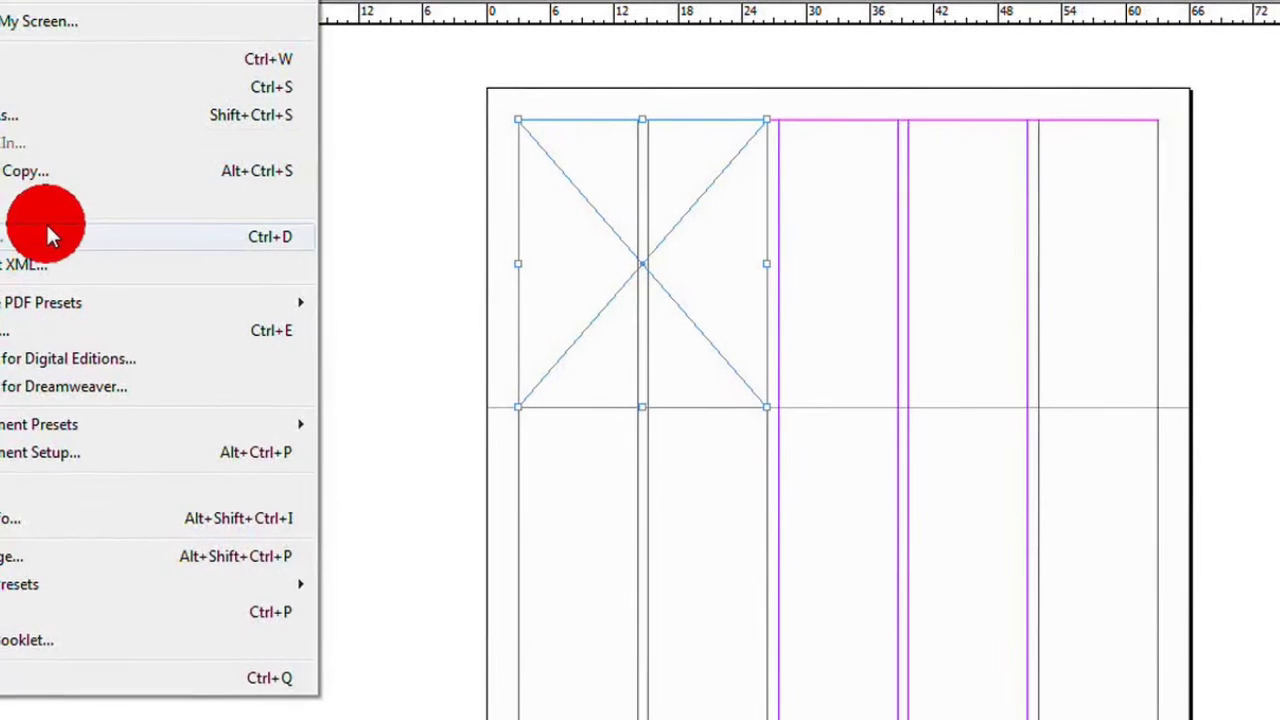
pyautogui.click(46, 224)
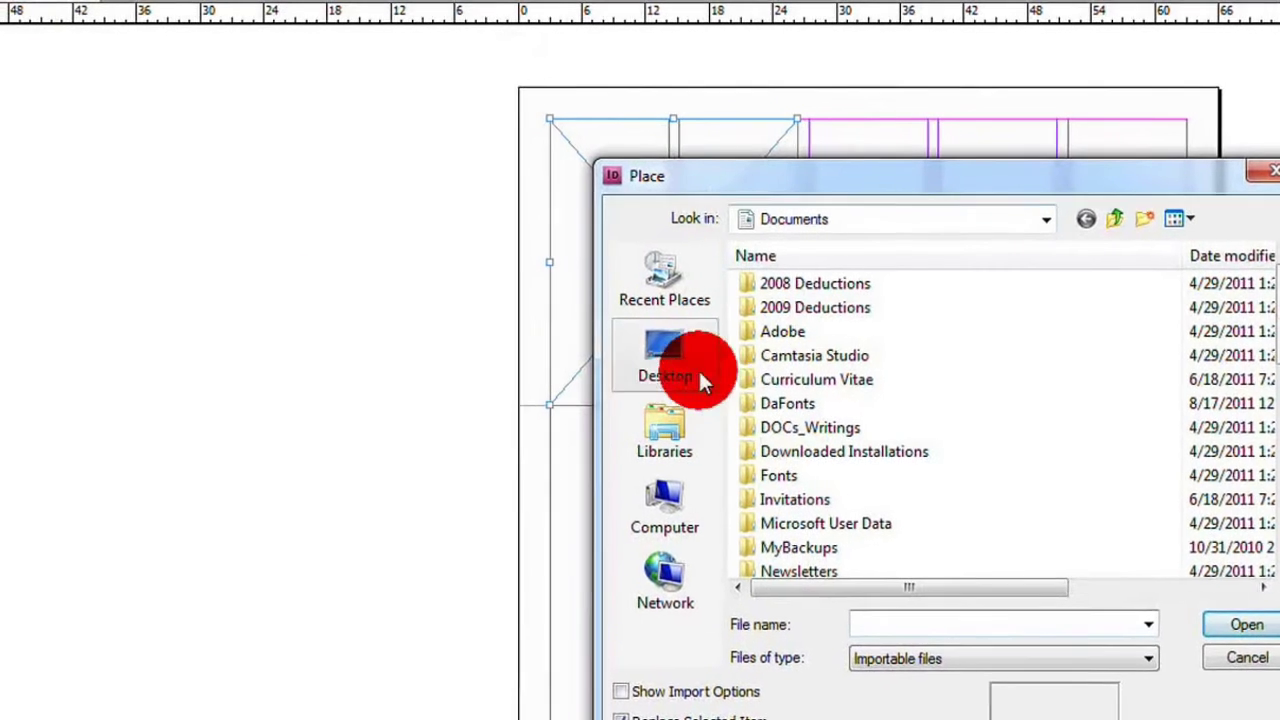
pyautogui.click(660, 356)
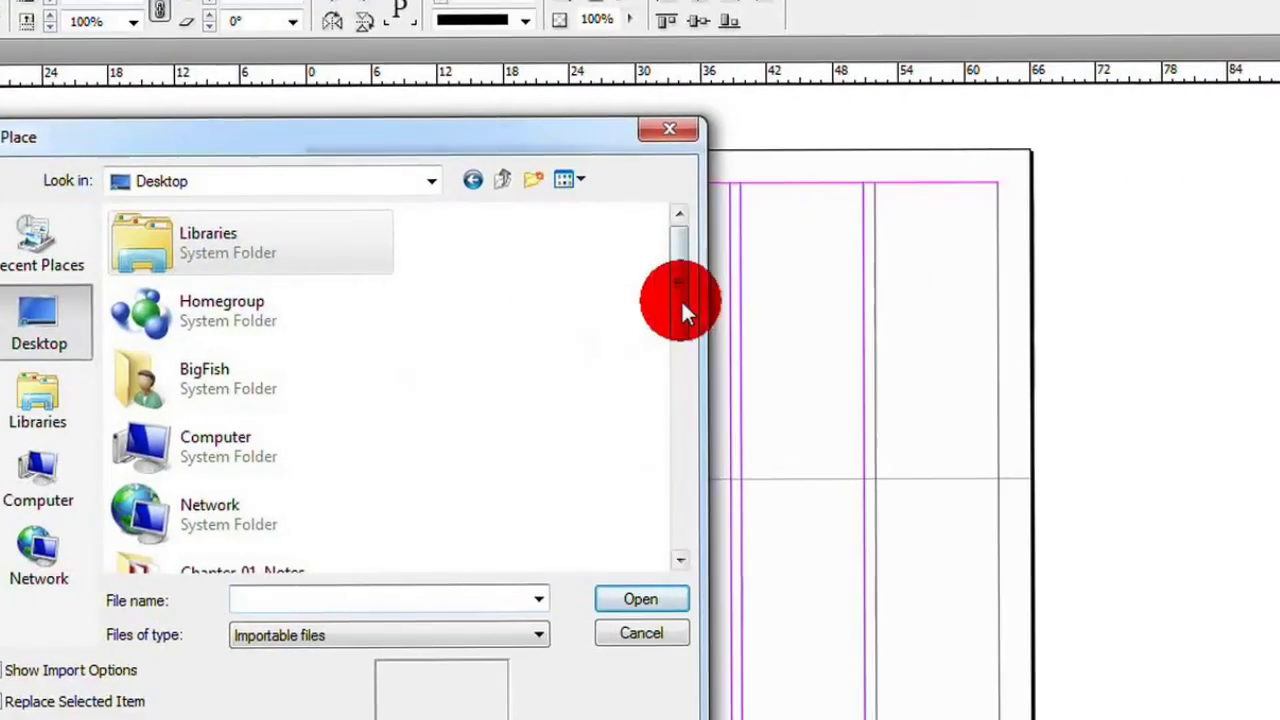
pyautogui.moveTo(801, 300); pyautogui.dragTo(802, 456)
pyautogui.moveTo(665, 465); pyautogui.dragTo(664, 395)
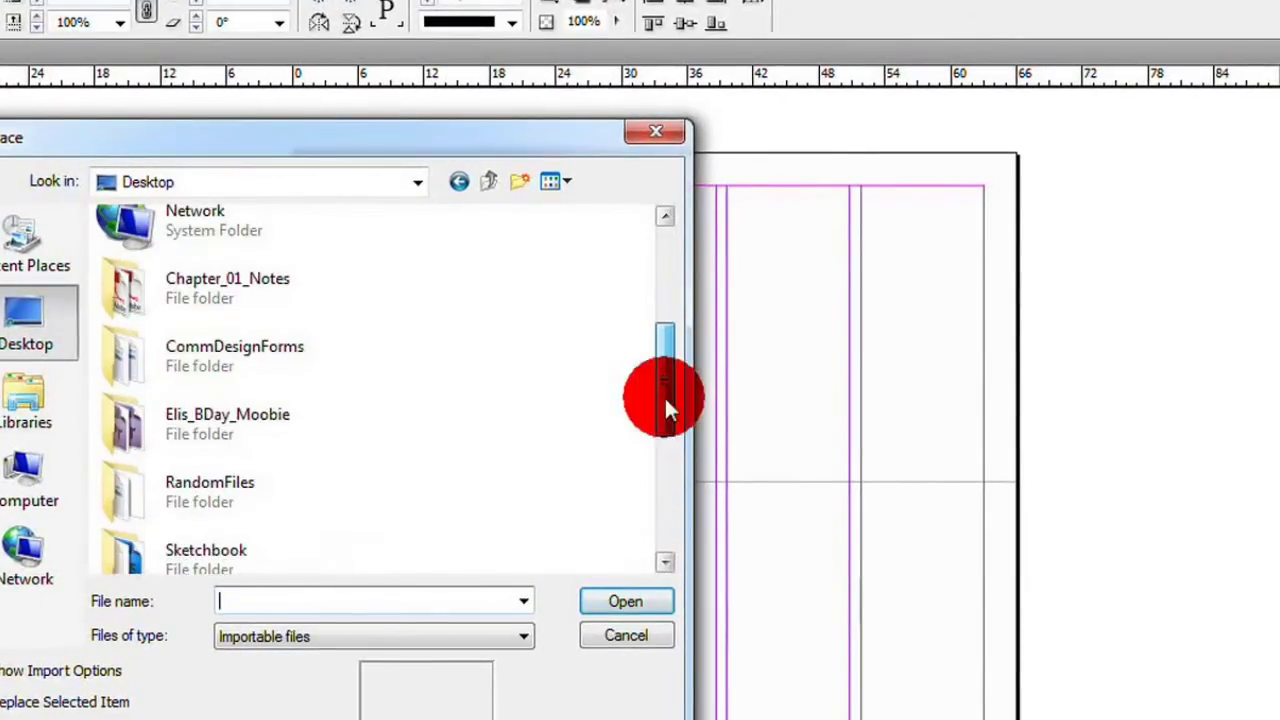
pyautogui.click(26, 416)
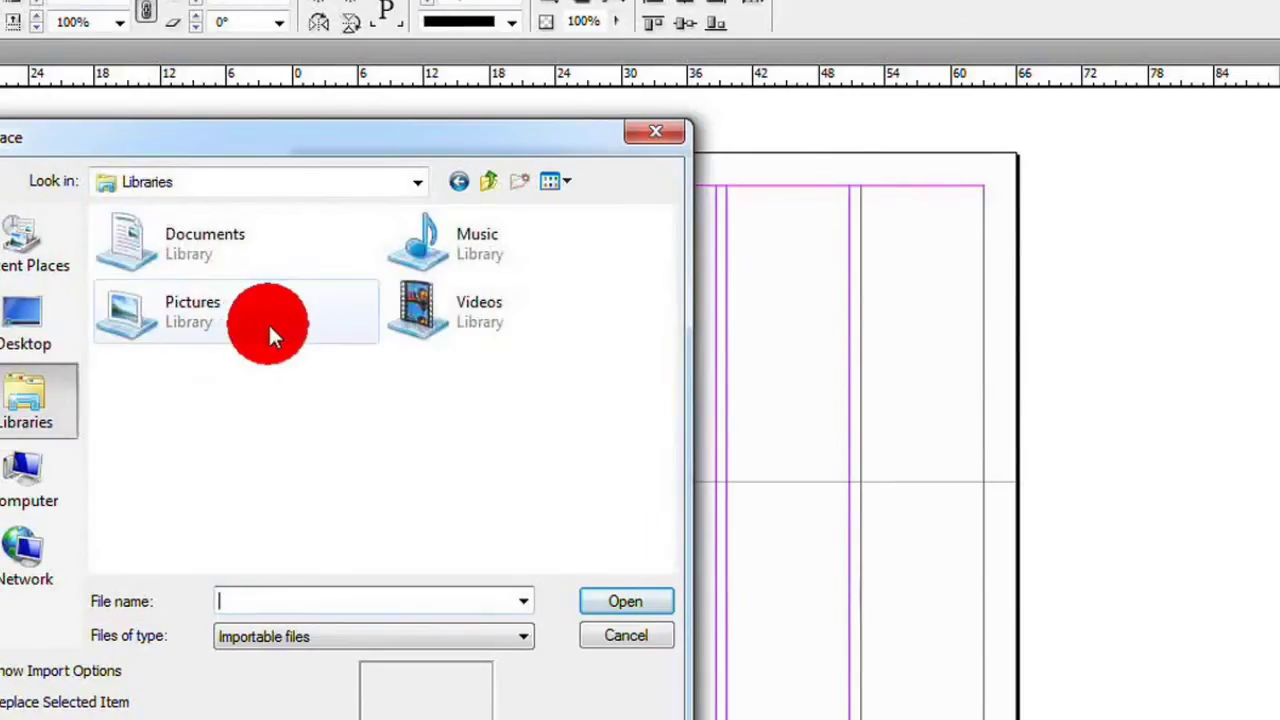
pyautogui.doubleClick(243, 258)
pyautogui.scroll(-6, 361, 413)
pyautogui.scroll(-3, 360, 412)
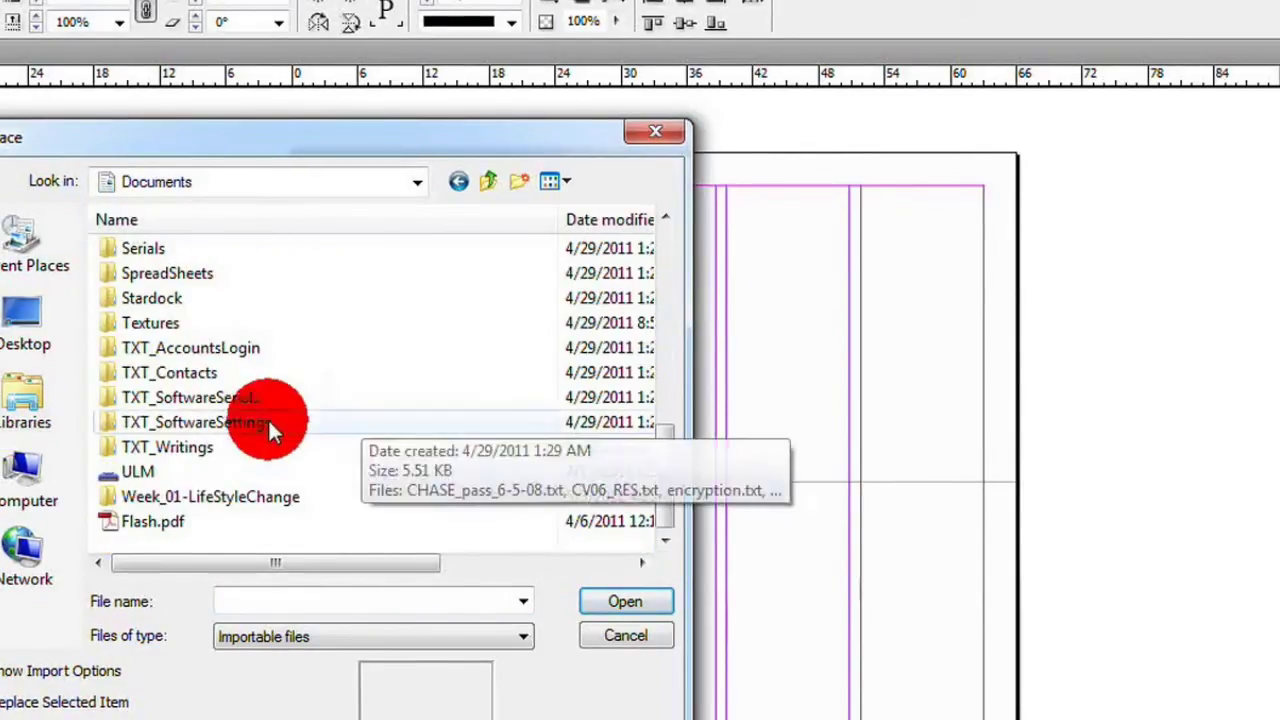
# - Go through ULM, MCOM_3054 and Unit_01 to Unit_01_Practice and place babyandcat.jpg
pyautogui.doubleClick(168, 472)
pyautogui.scroll(-6, 244, 470)
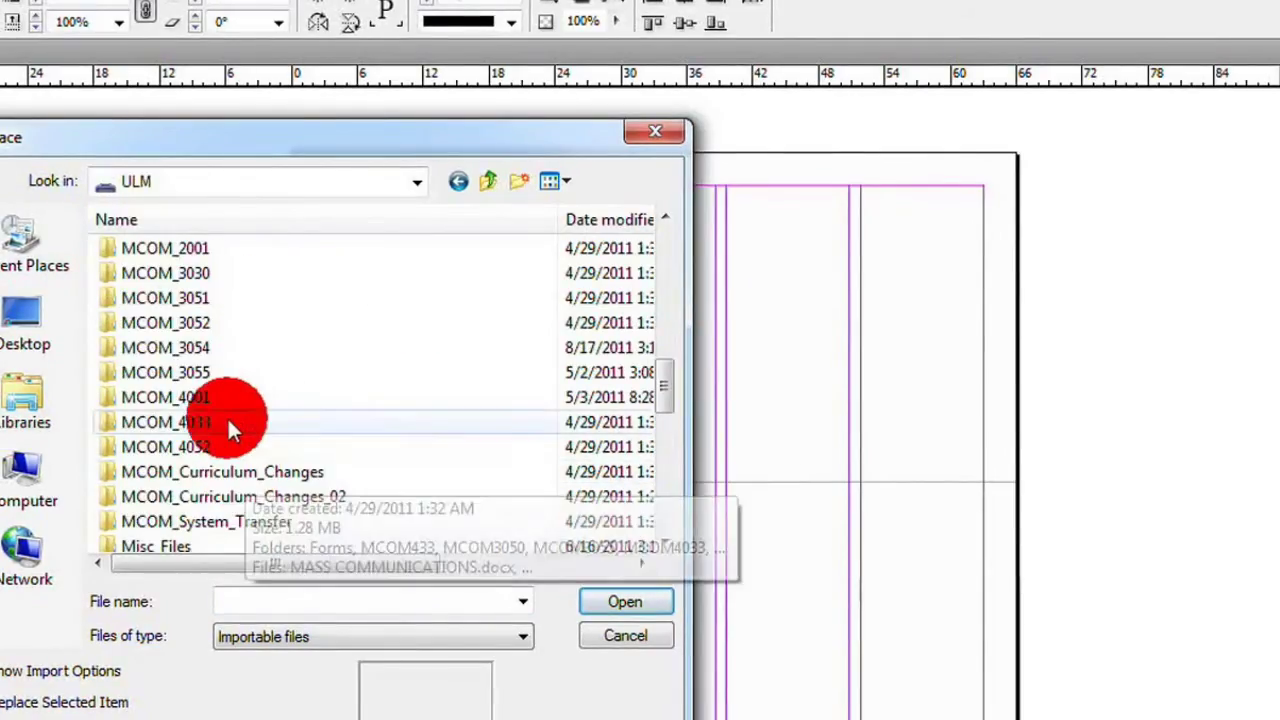
pyautogui.doubleClick(206, 348)
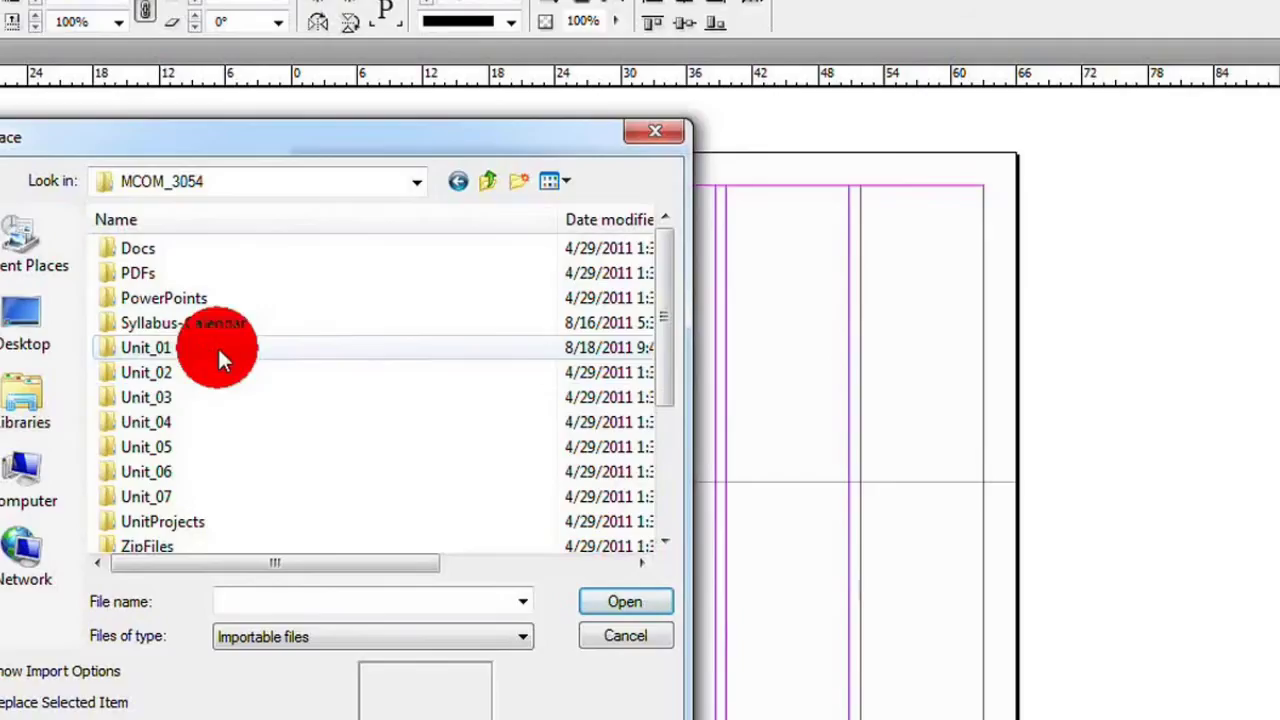
pyautogui.doubleClick(199, 339)
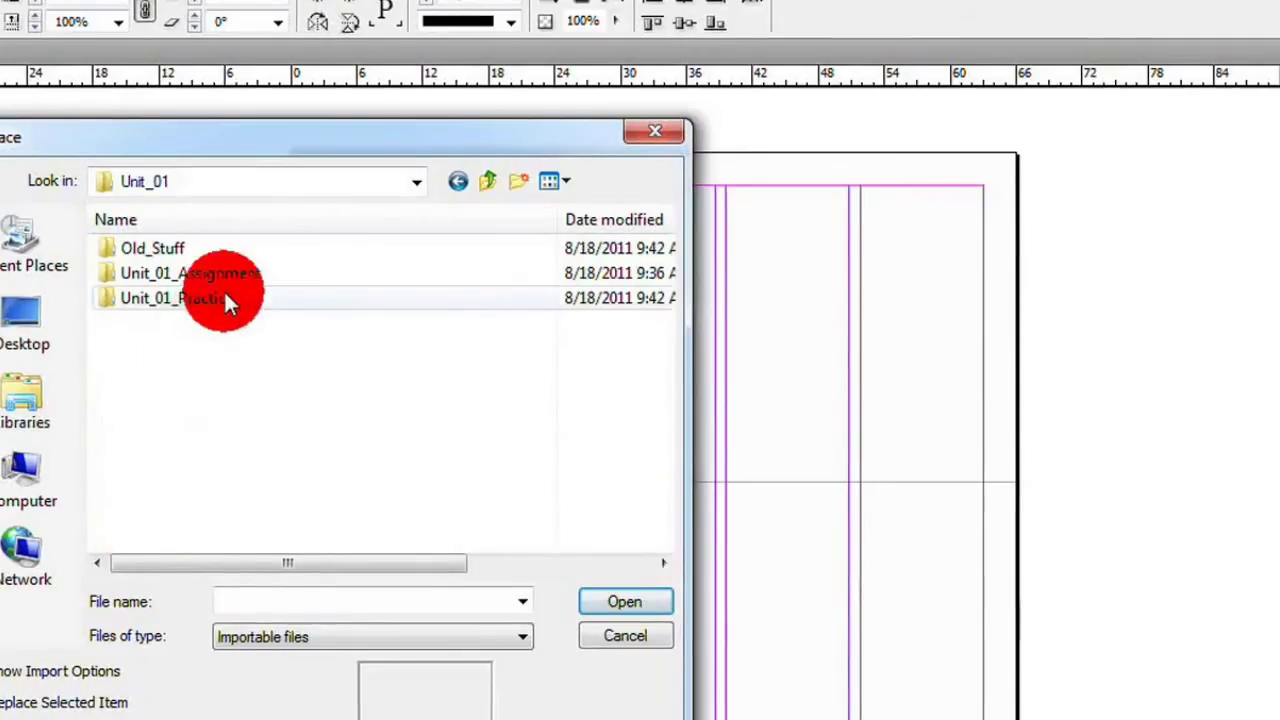
pyautogui.doubleClick(200, 300)
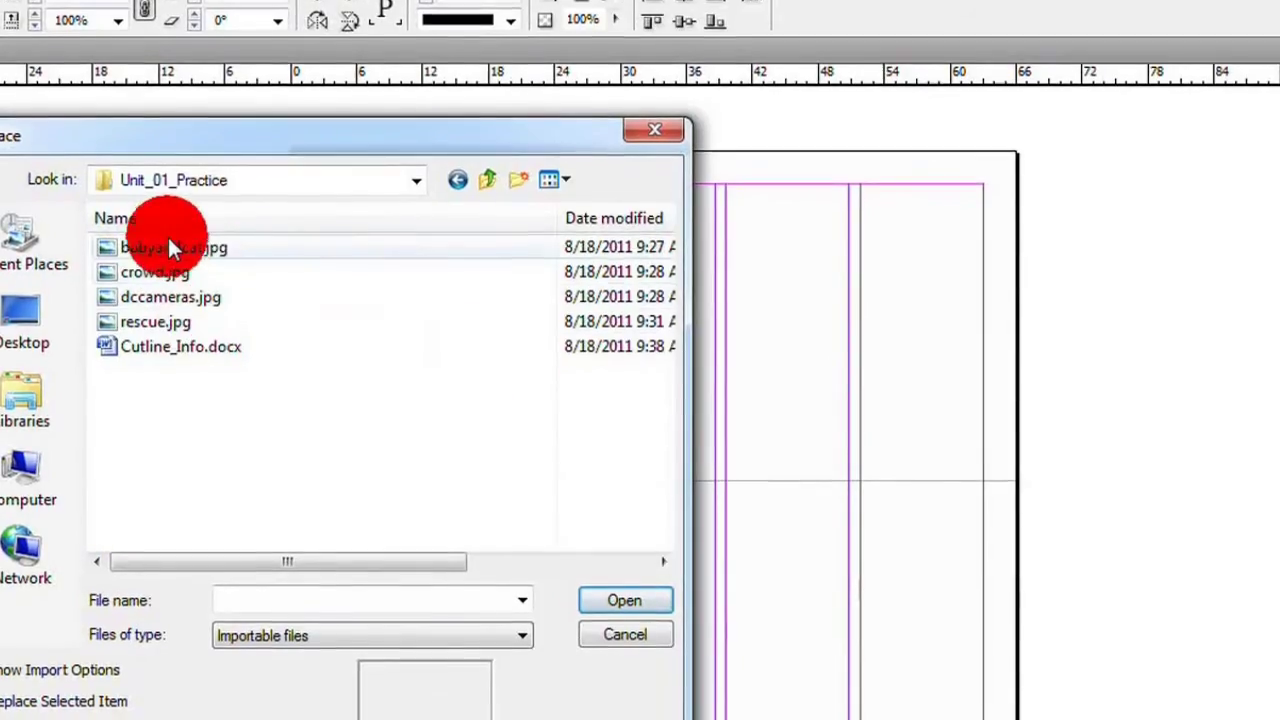
pyautogui.click(176, 219)
pyautogui.click(173, 250)
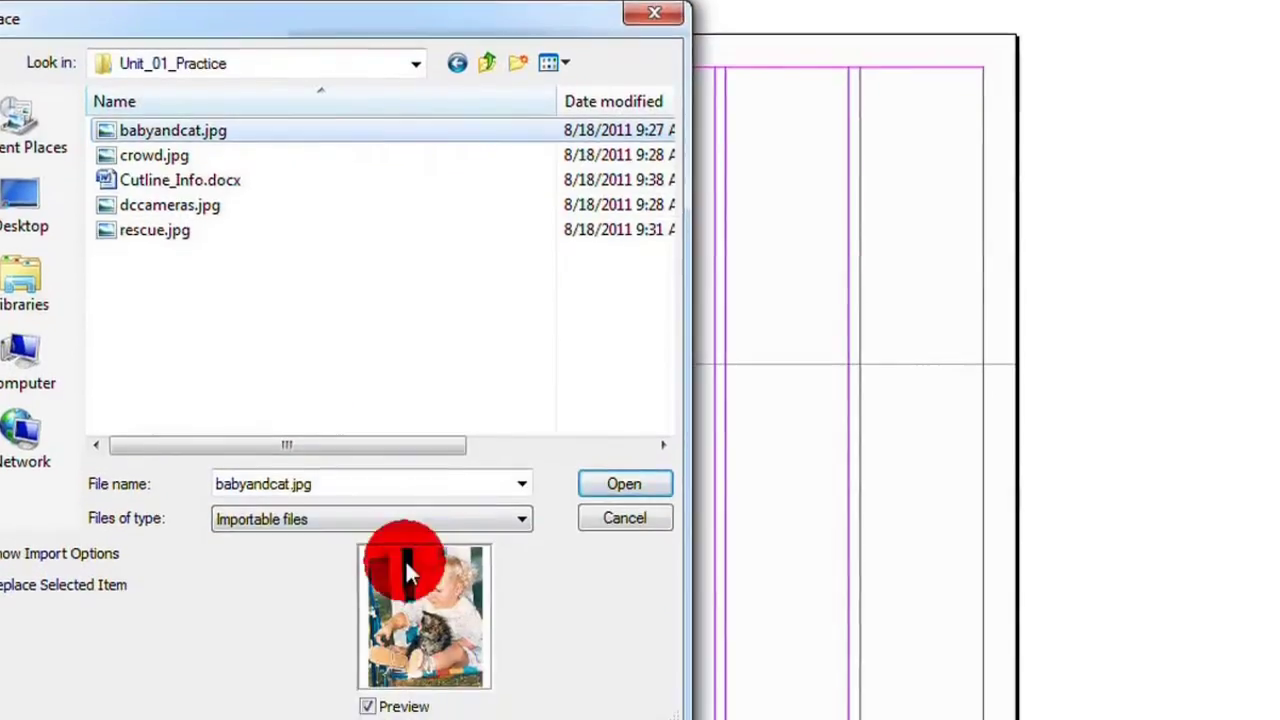
pyautogui.doubleClick(186, 102)
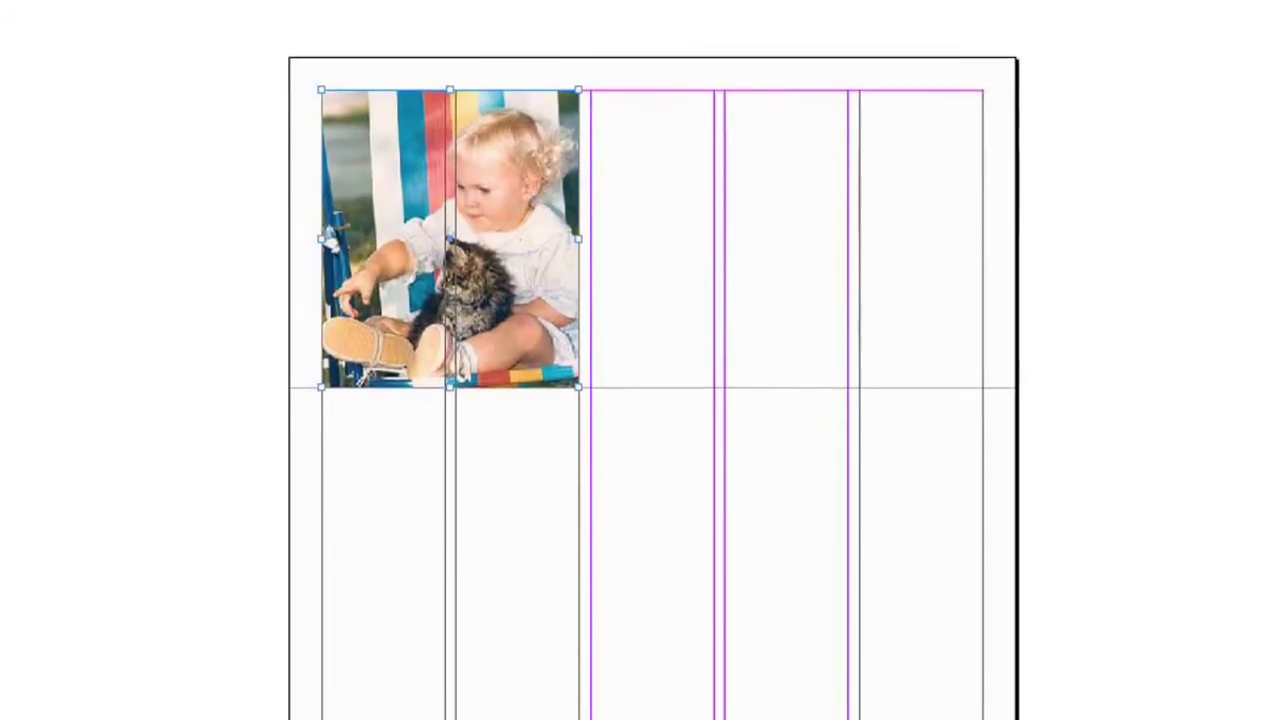
# - Shift the photo inside its frame, align the frame to the margins, then deselect
pyautogui.click(180, 169)
pyautogui.click(568, 245)
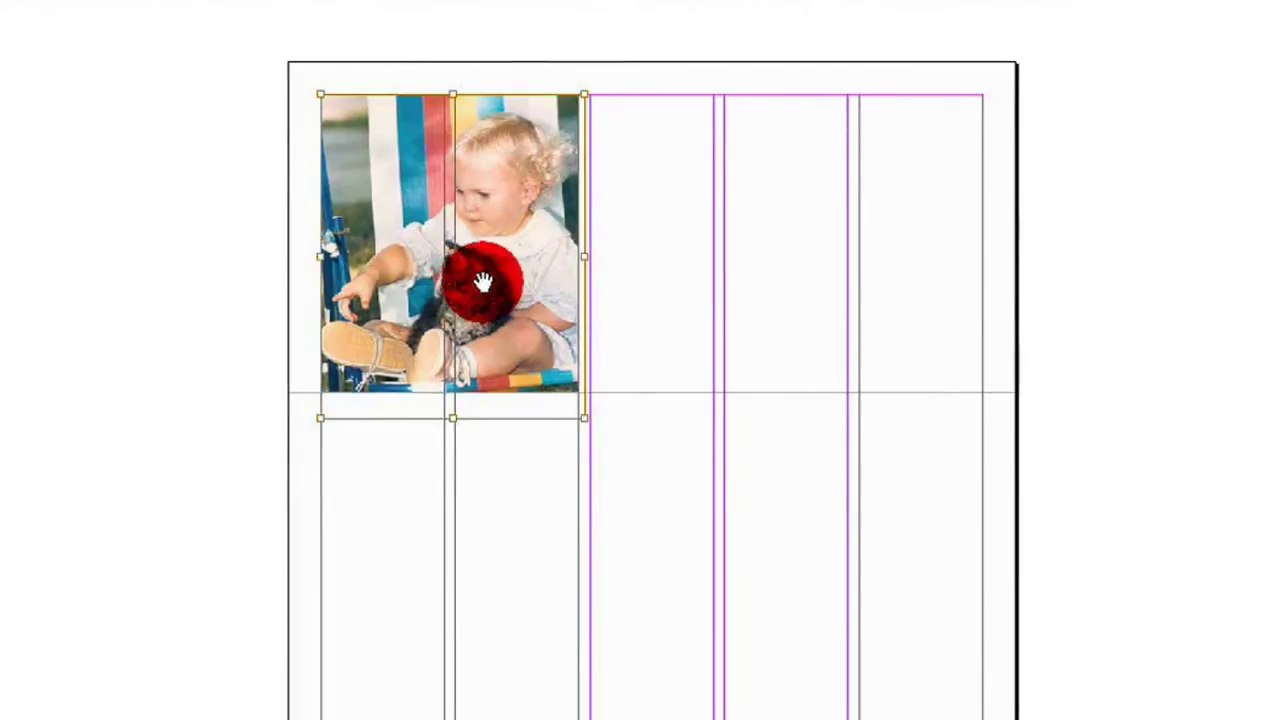
pyautogui.moveTo(497, 281)
pyautogui.mouseDown()
pyautogui.moveTo(480, 276)
pyautogui.moveTo(494, 270)
pyautogui.moveTo(478, 298)
pyautogui.mouseUp()
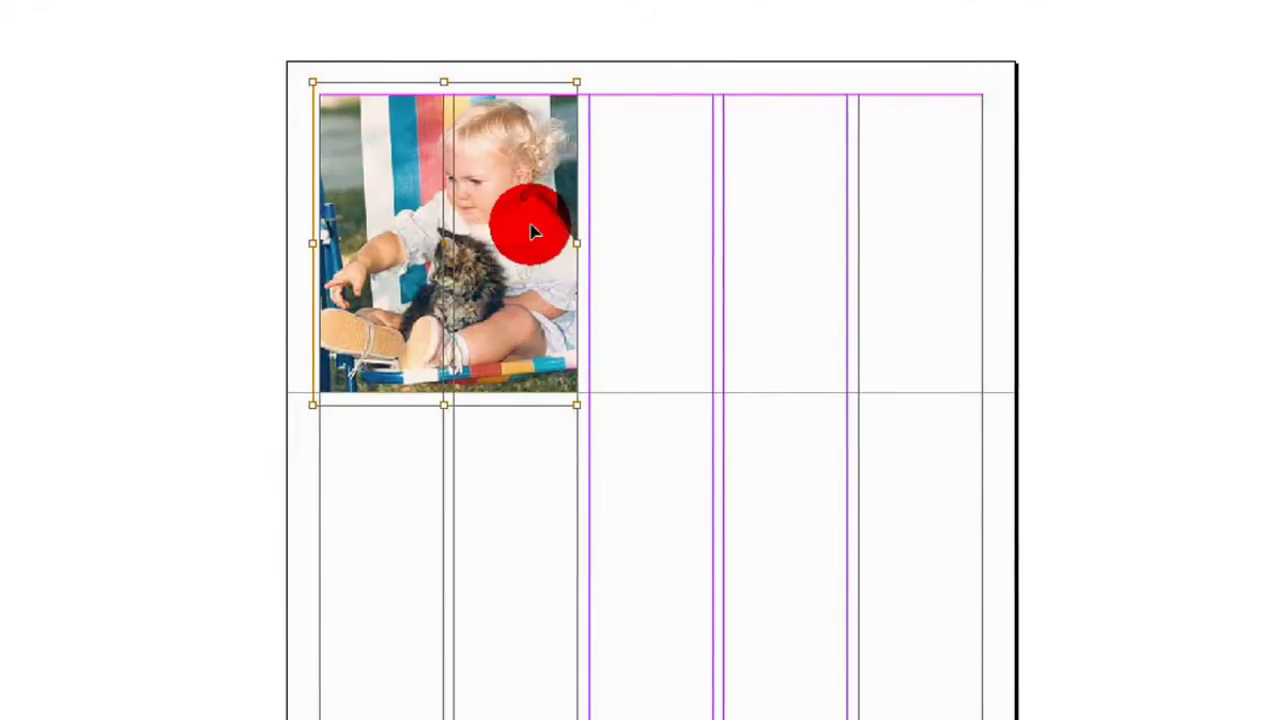
pyautogui.moveTo(532, 232)
pyautogui.mouseDown()
pyautogui.moveTo(536, 245)
pyautogui.moveTo(531, 221)
pyautogui.mouseUp()
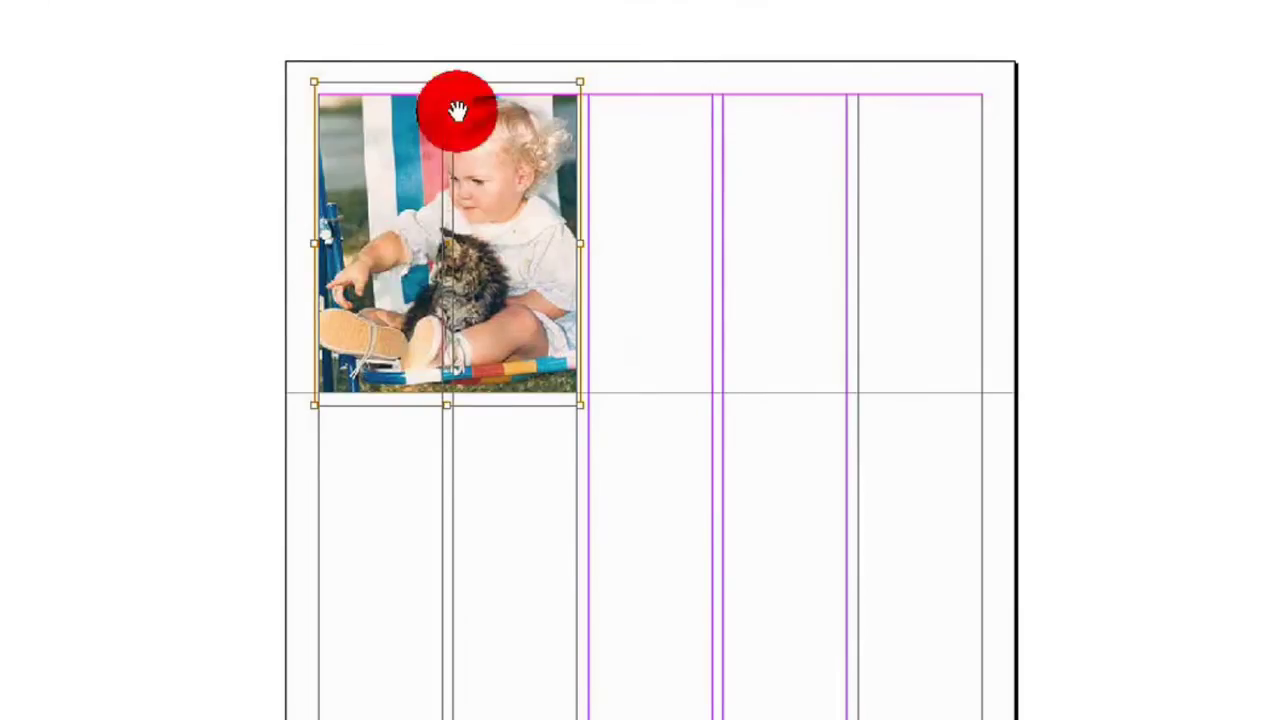
pyautogui.click(666, 288)
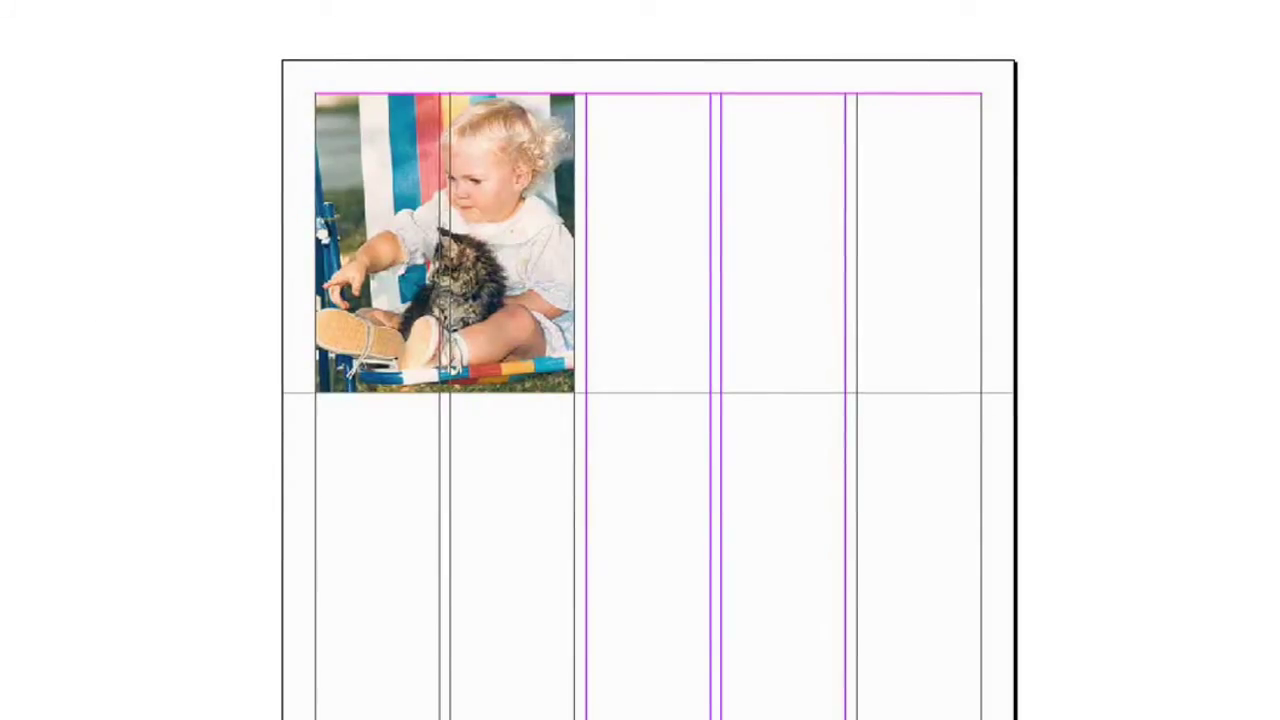
# - Draw a caption frame below the photo and type the cutline about the little girl, fixing capitalisation
pyautogui.moveTo(314, 408); pyautogui.dragTo(571, 491)
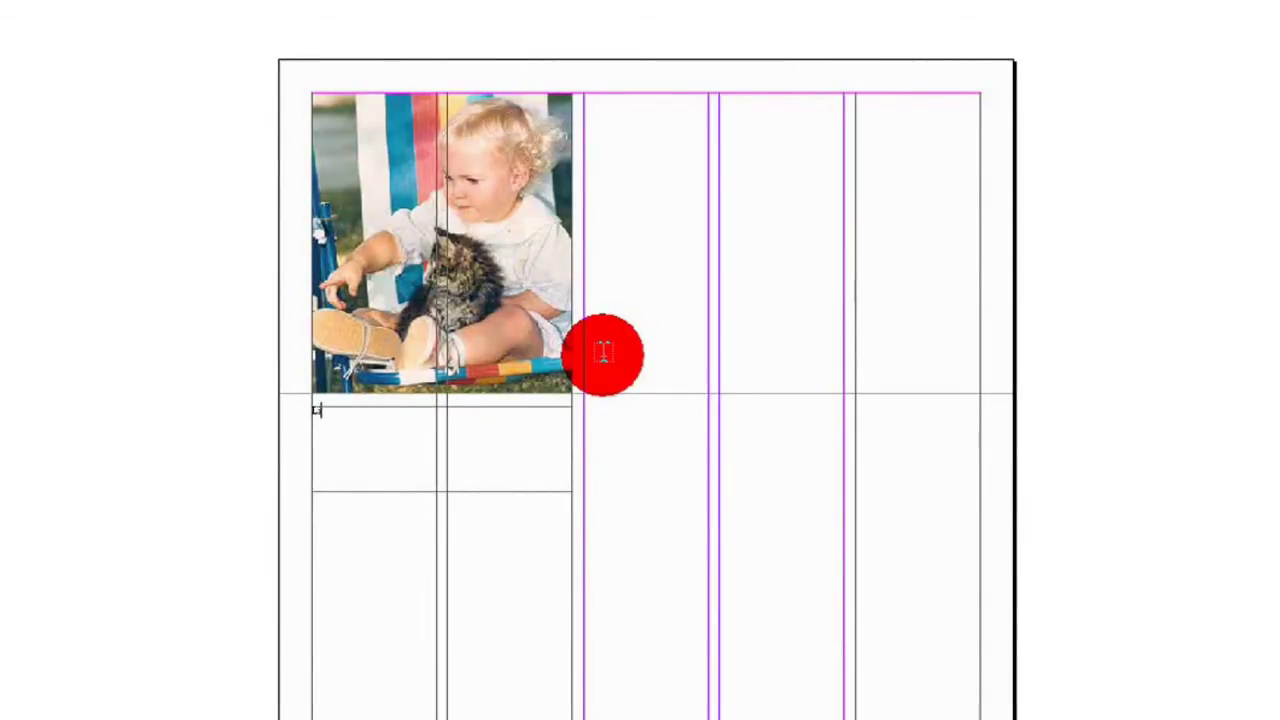
pyautogui.write('ttle Girl A')
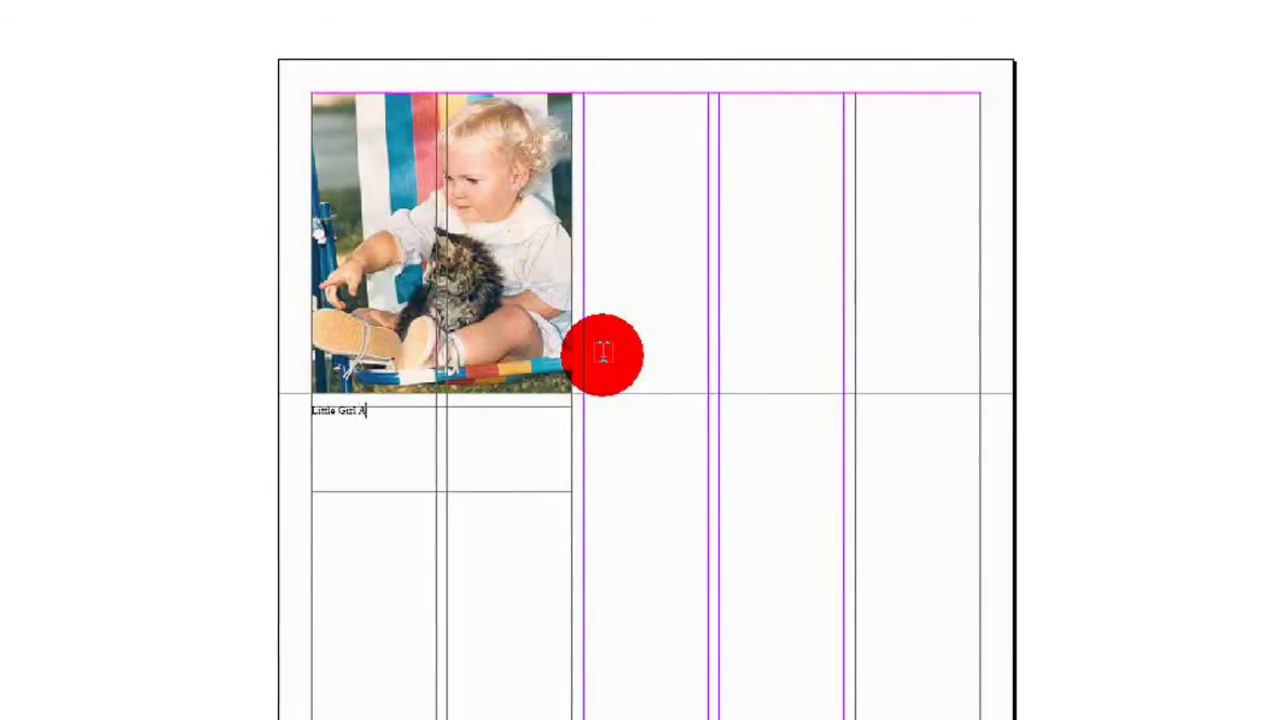
pyautogui.write('nna Ea')
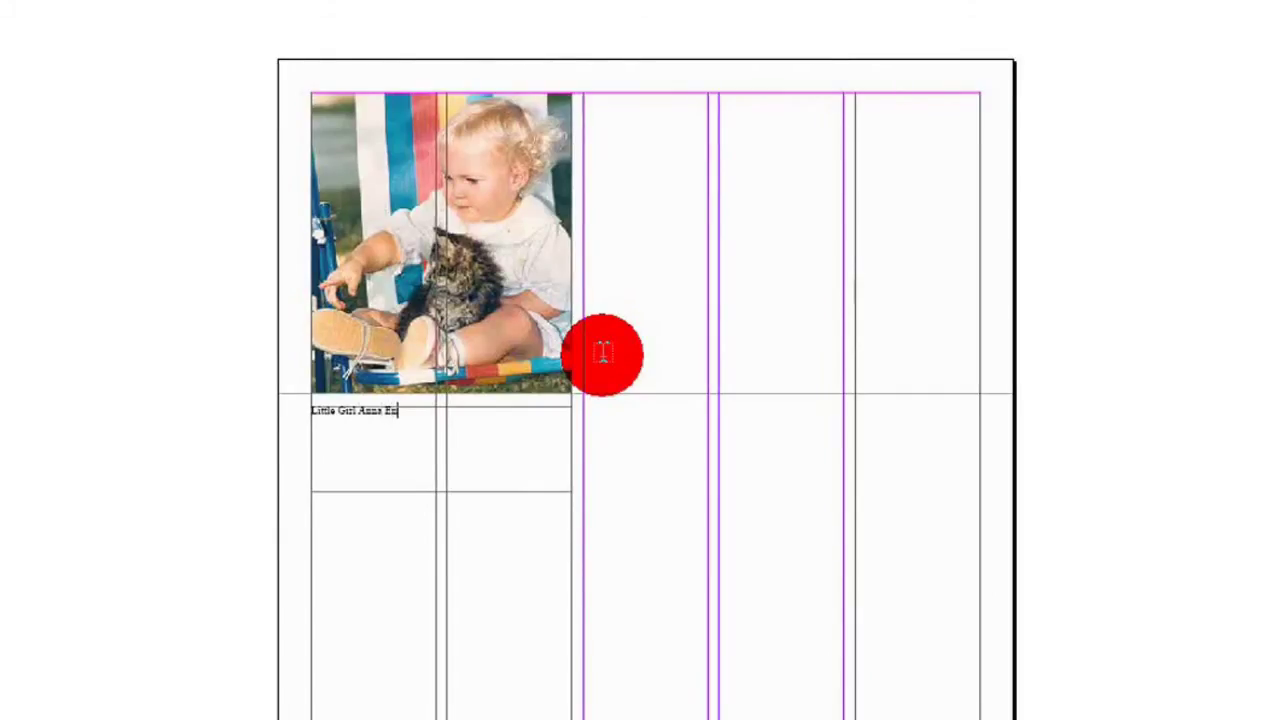
pyautogui.press('BackSpace')
pyautogui.write('njoys Time with')
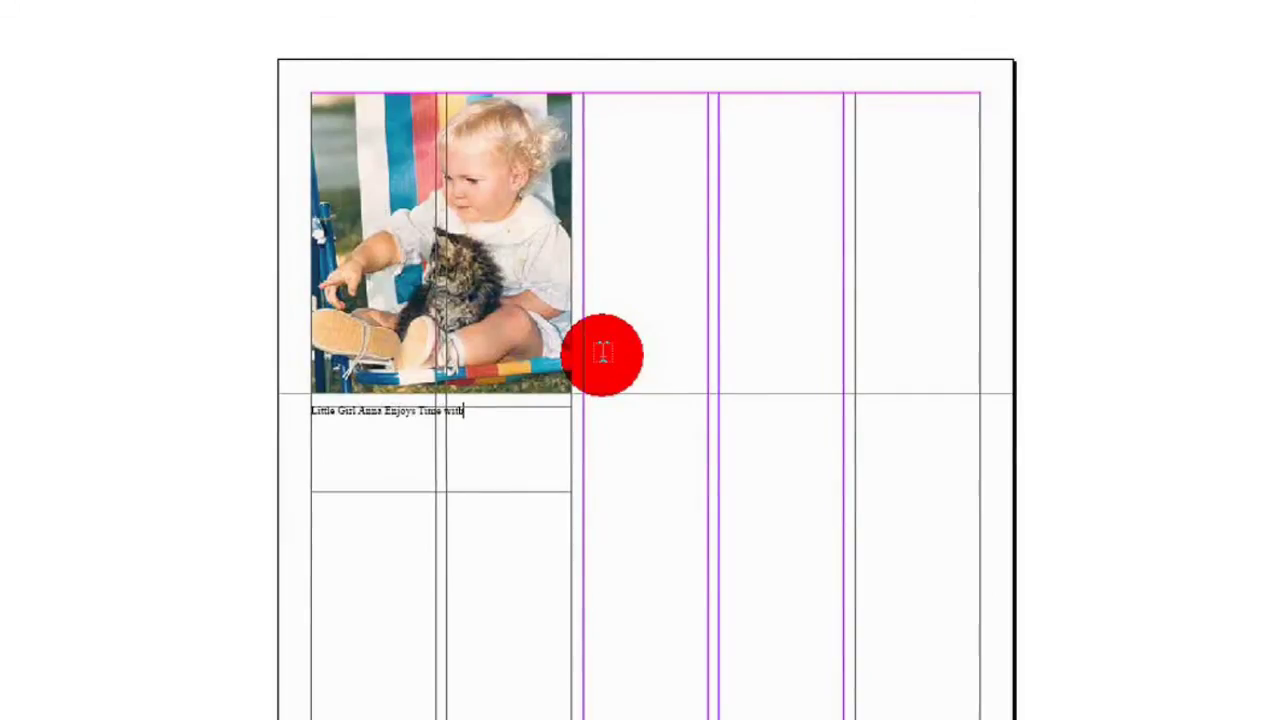
pyautogui.press('BackSpace')
pyautogui.press('BackSpace')
pyautogui.press('BackSpace')
pyautogui.press('BackSpace')
pyautogui.press('BackSpace')
pyautogui.press('BackSpace')
pyautogui.press('BackSpace')
pyautogui.press('BackSpace')
pyautogui.press('BackSpace')
pyautogui.press('BackSpace')
pyautogui.press('BackSpace')
pyautogui.press('BackSpace')
pyautogui.press('BackSpace')
pyautogui.press('BackSpace')
pyautogui.press('BackSpace')
pyautogui.press('BackSpace')
pyautogui.press('BackSpace')
pyautogui.press('BackSpace')
pyautogui.press('BackSpace')
pyautogui.press('BackSpace')
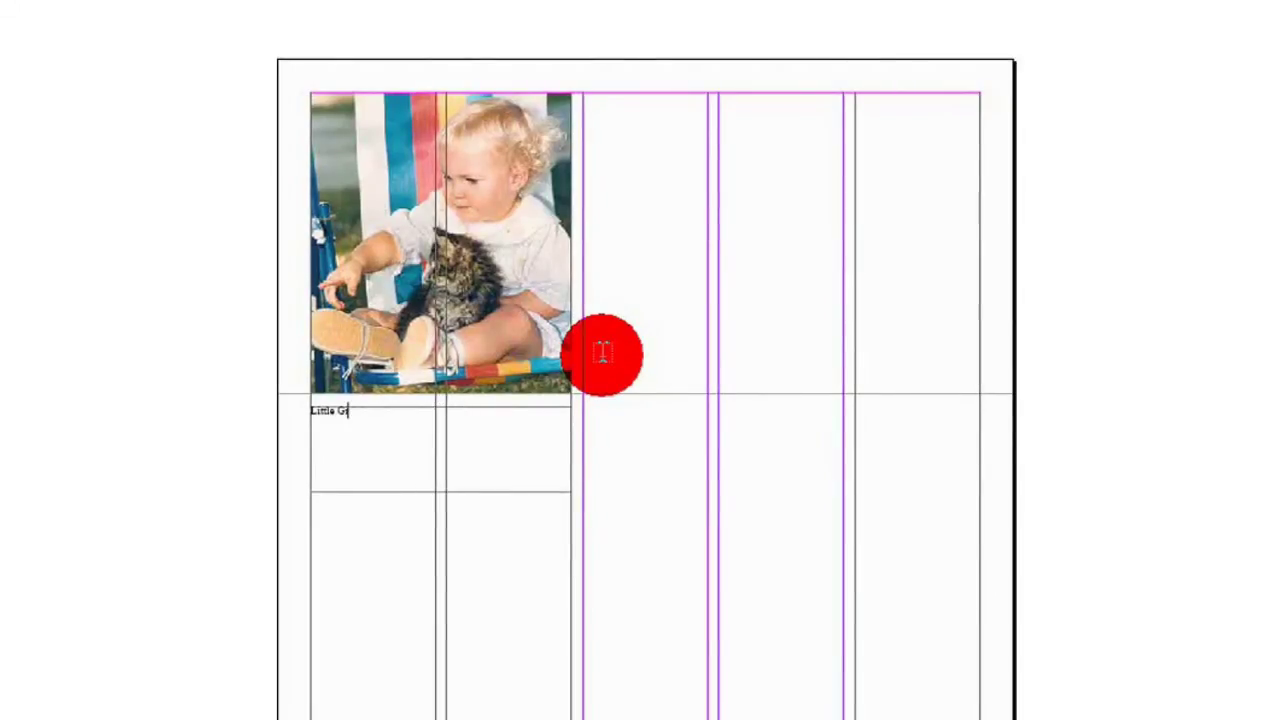
pyautogui.write('girl Ann')
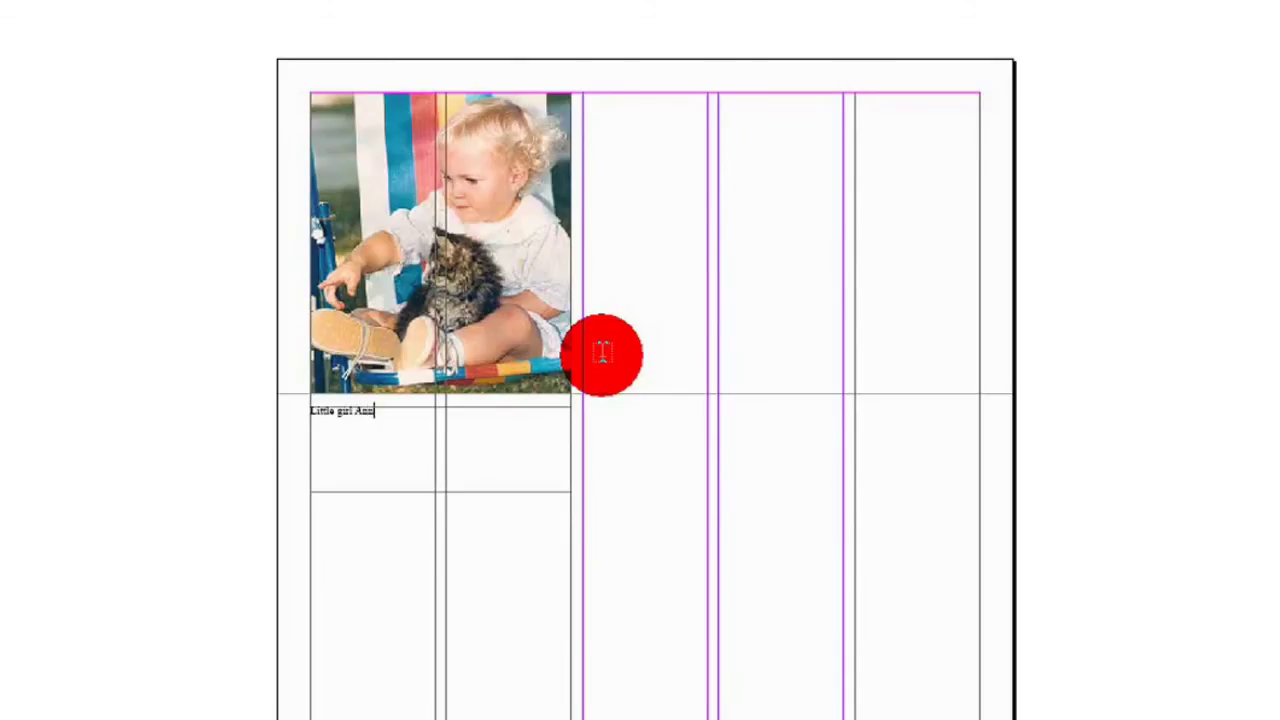
pyautogui.write('a en')
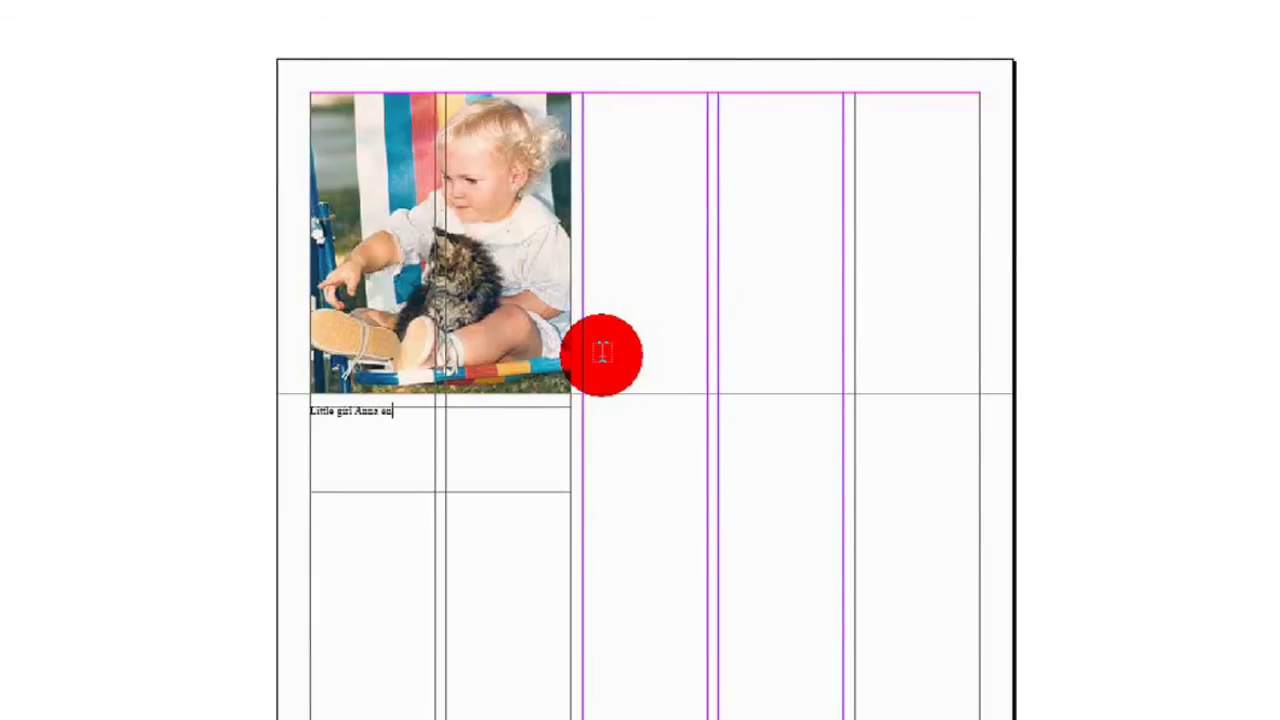
pyautogui.write('joys time with her kitty')
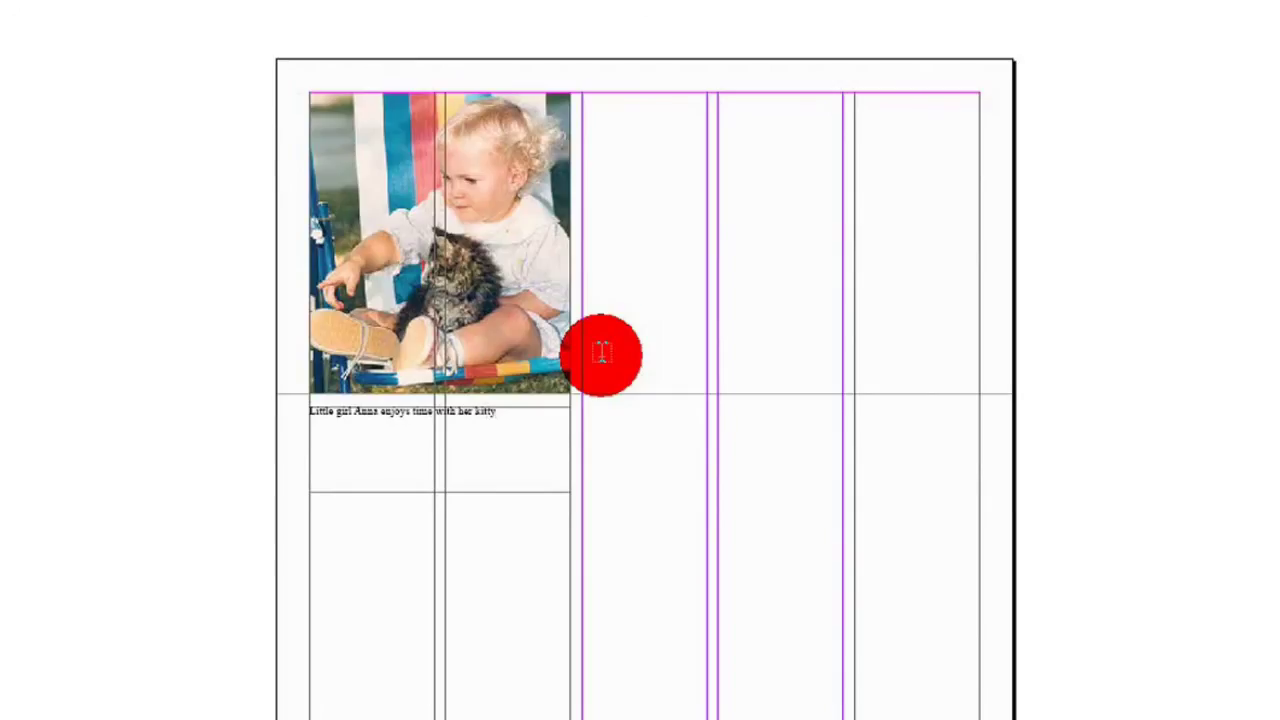
# - Make the caption bold, fully justified, and sized to fit on two lines
pyautogui.tripleClick(331, 418)
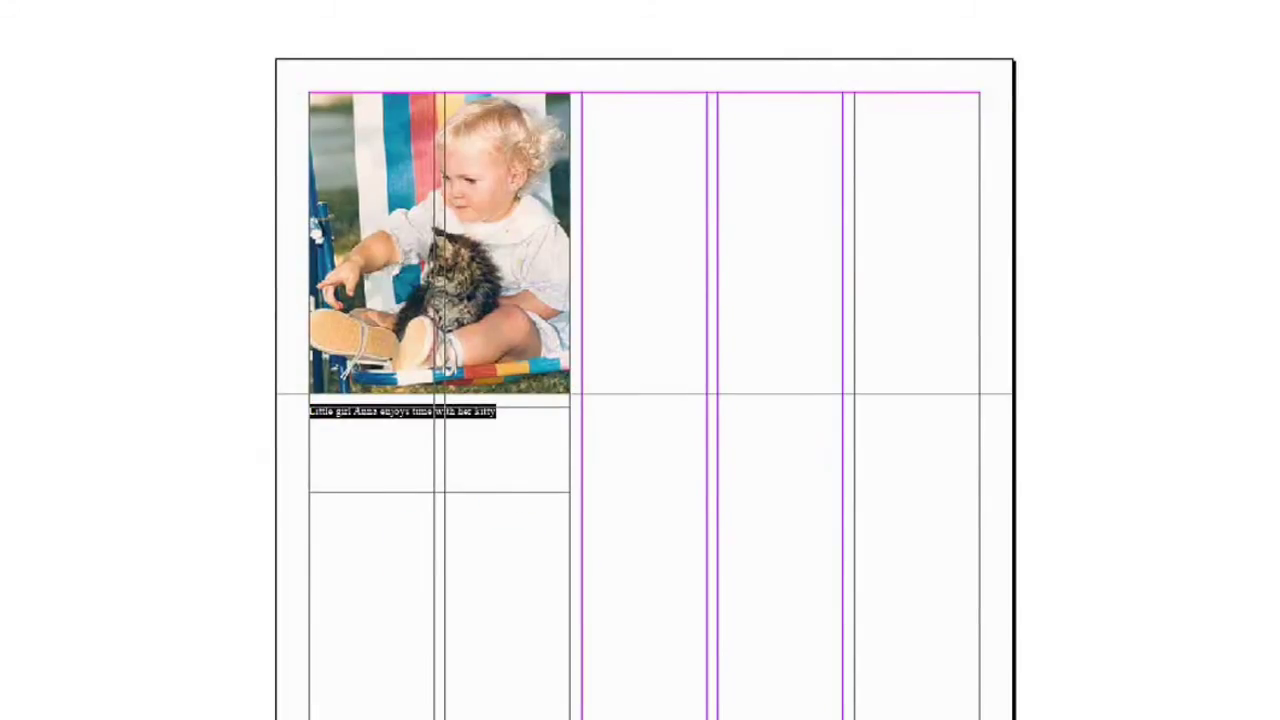
pyautogui.hotkey('ctrl', 'shift', 'b')
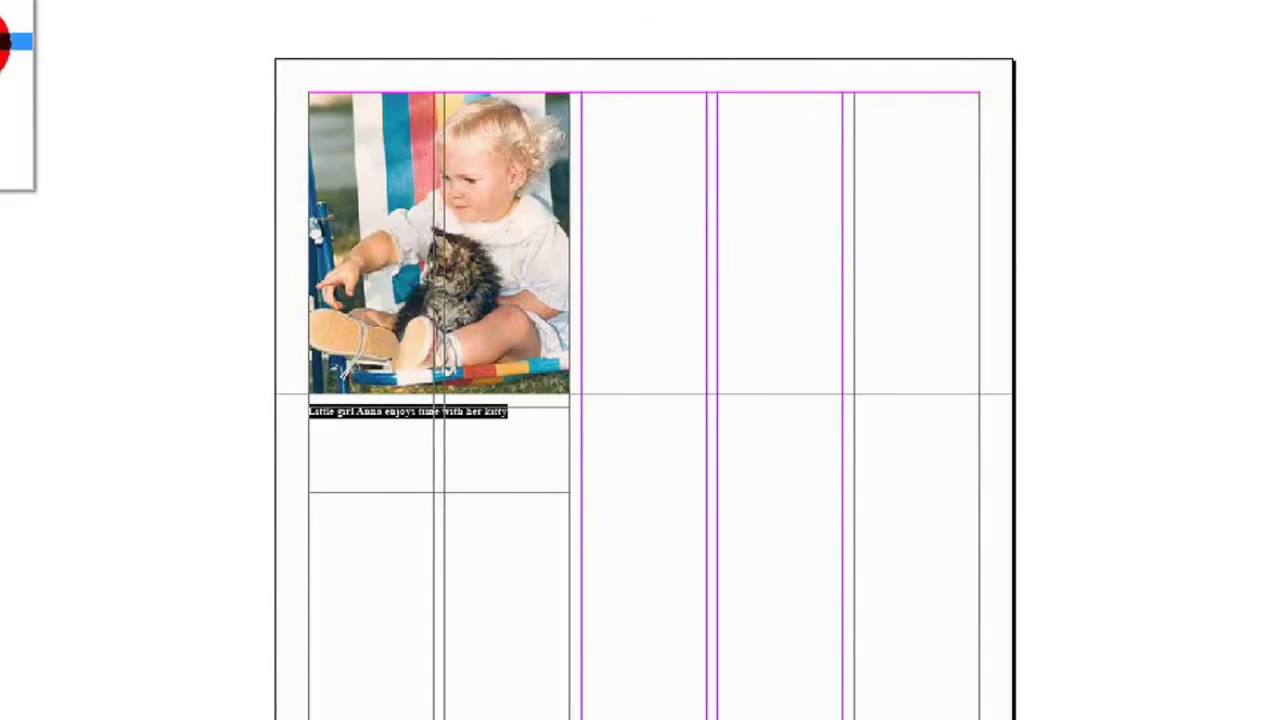
pyautogui.hotkey('ctrl', 'shift', '.')
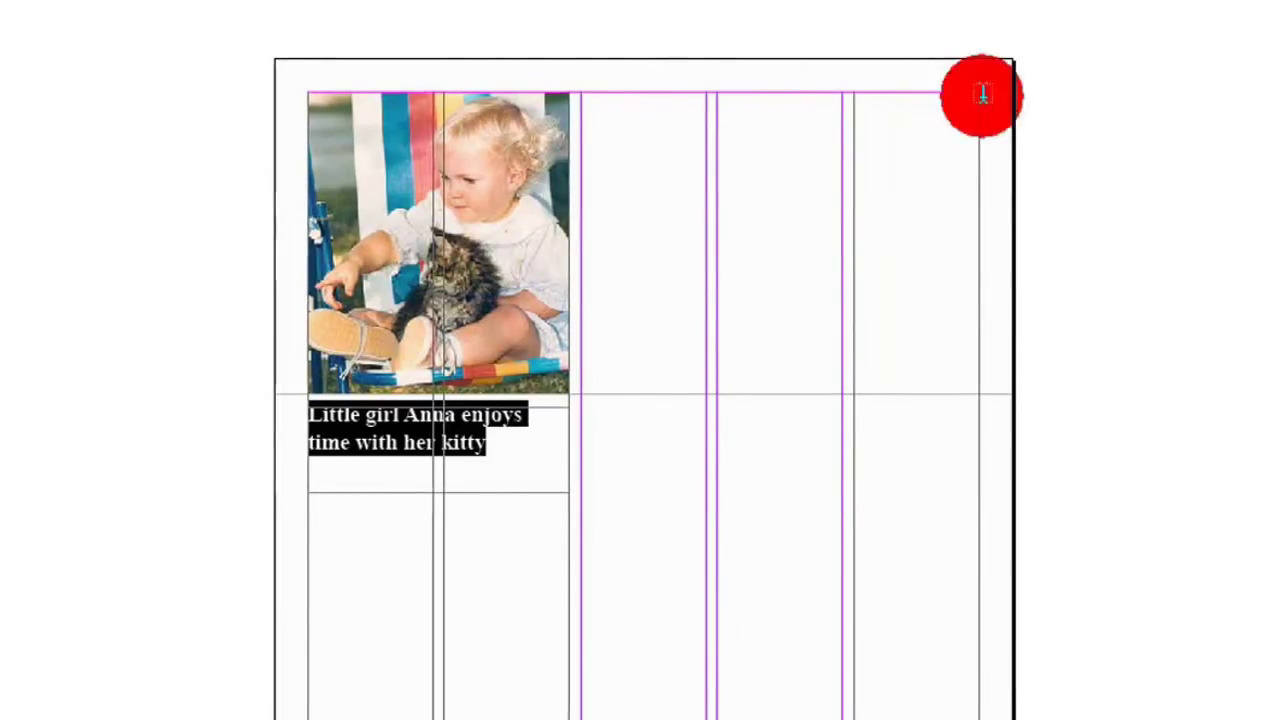
pyautogui.hotkey('alt', 'w')
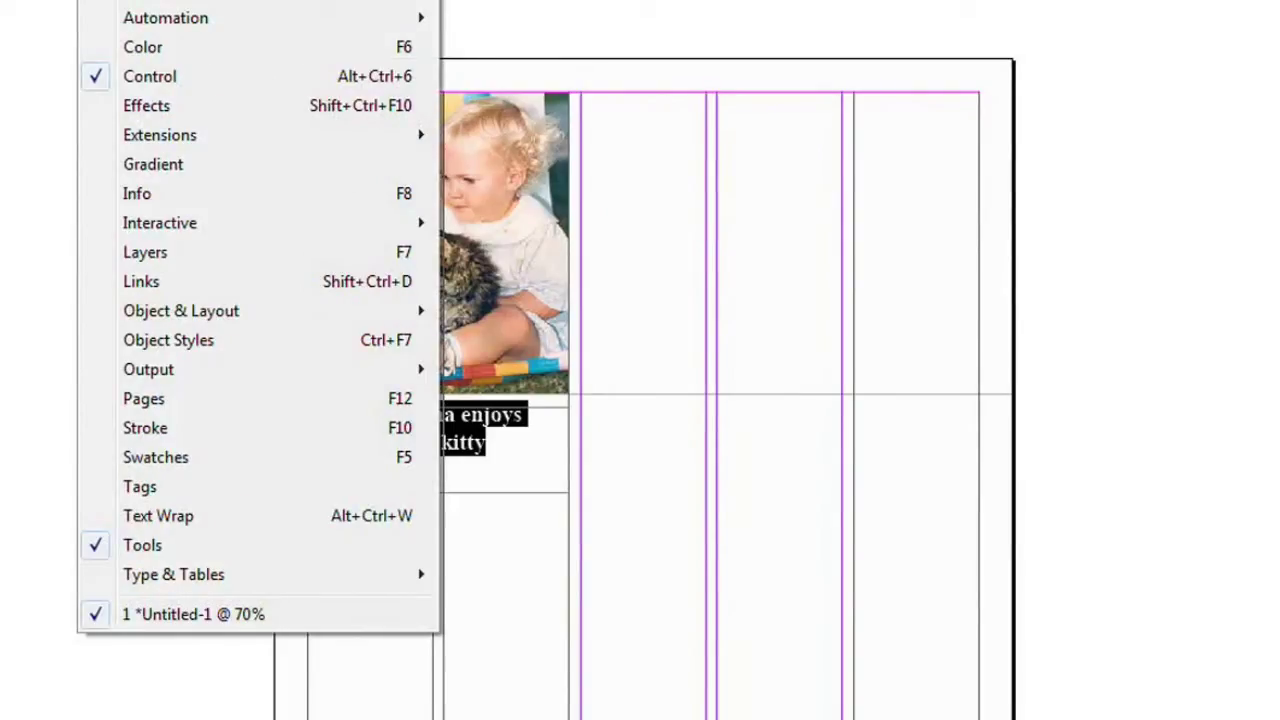
pyautogui.press('Escape')
pyautogui.hotkey('ctrl', 'shift', 'f')
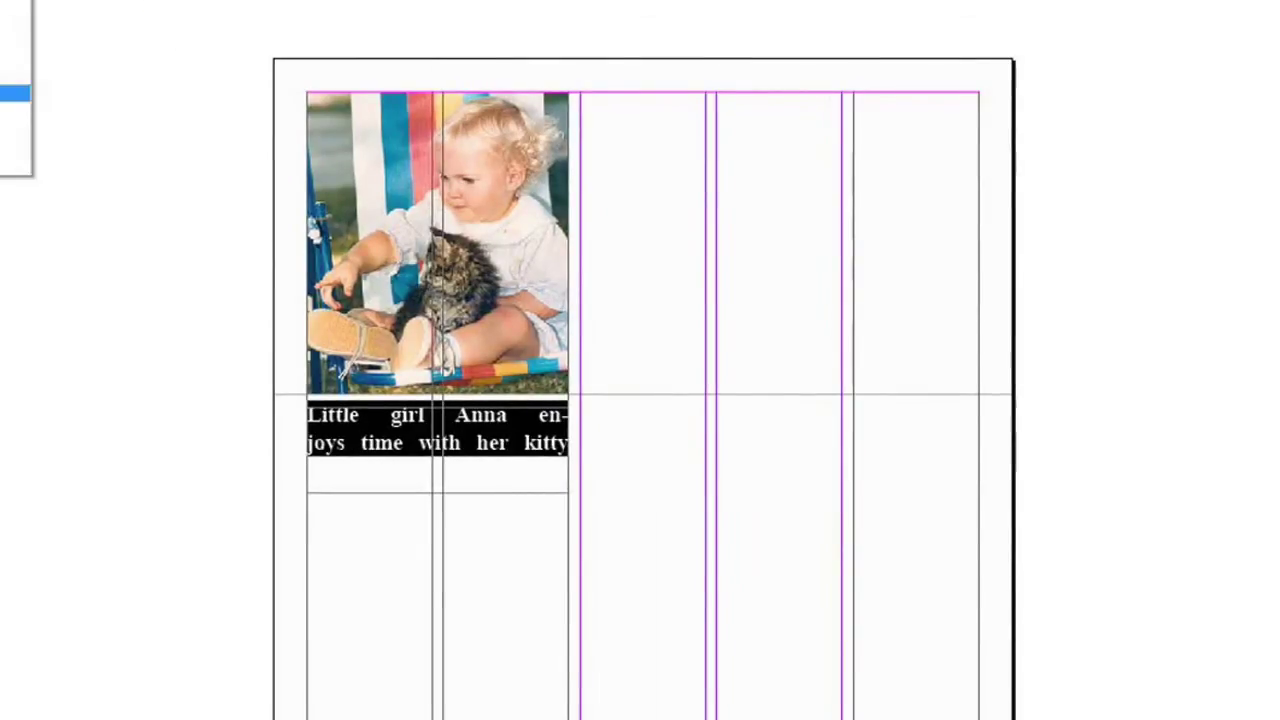
pyautogui.click(6, 118)
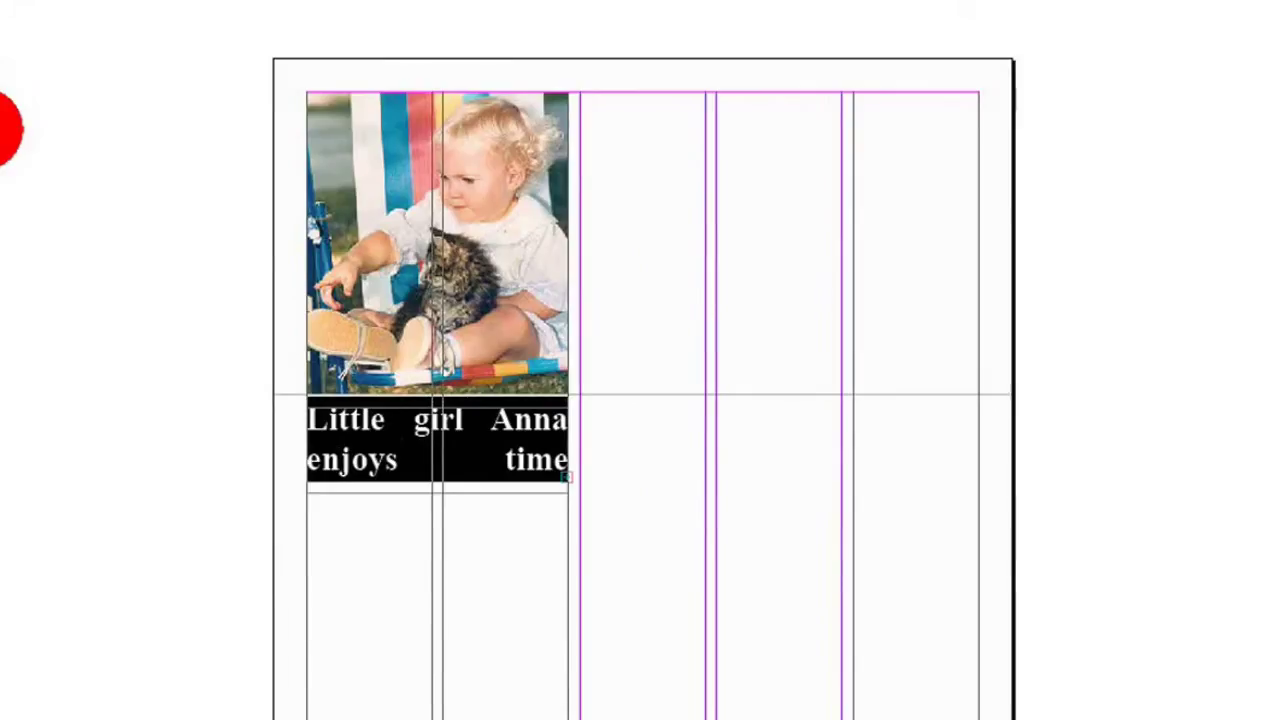
pyautogui.click(6, 110)
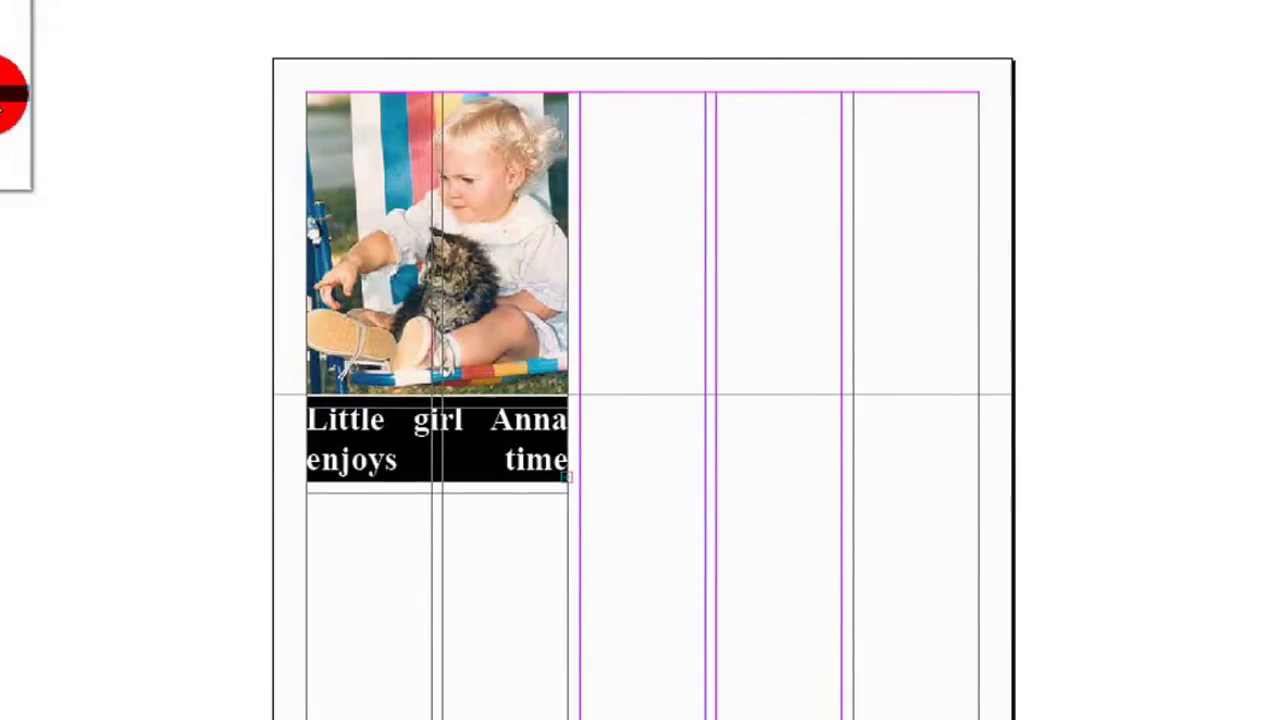
# - Shrink the caption frame to fit its text and move it further down the page
pyautogui.click(143, 171)
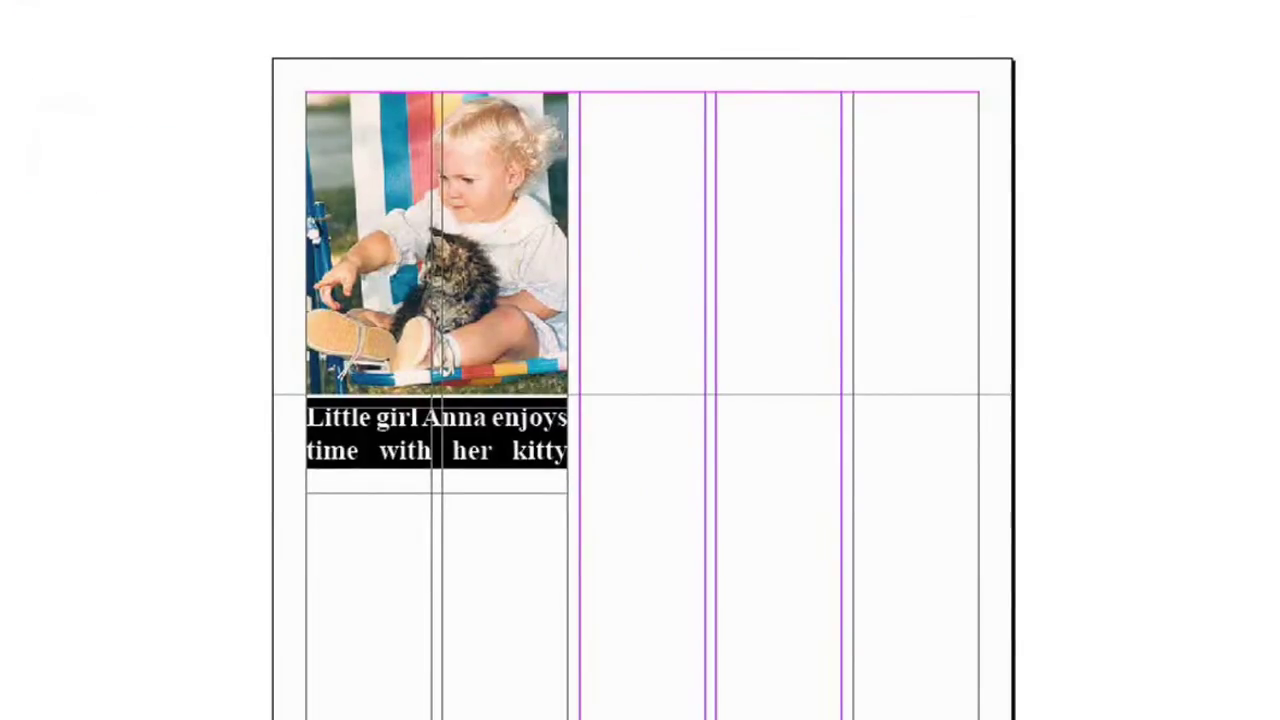
pyautogui.click(510, 530)
pyautogui.moveTo(435, 490); pyautogui.dragTo(430, 467)
pyautogui.click(512, 568)
pyautogui.moveTo(491, 434); pyautogui.dragTo(491, 490)
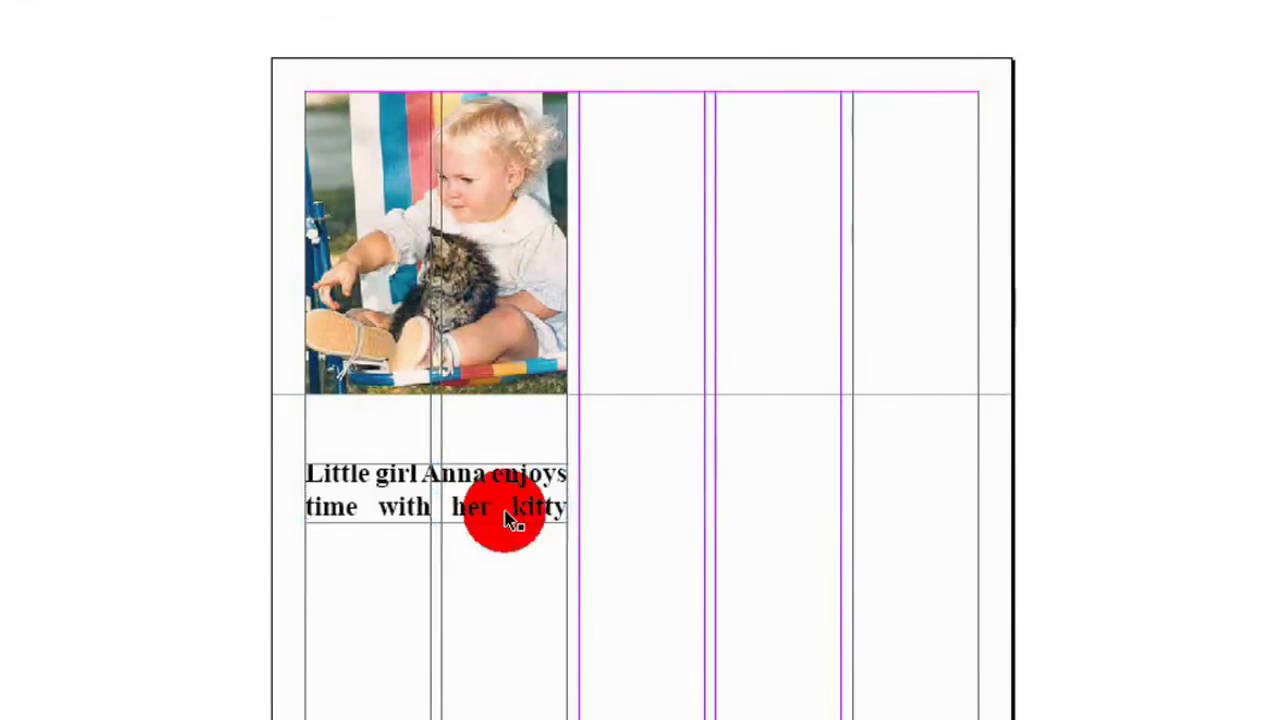
# - Deselect the caption and draw an empty text frame between the photo and the caption
pyautogui.click(672, 451)
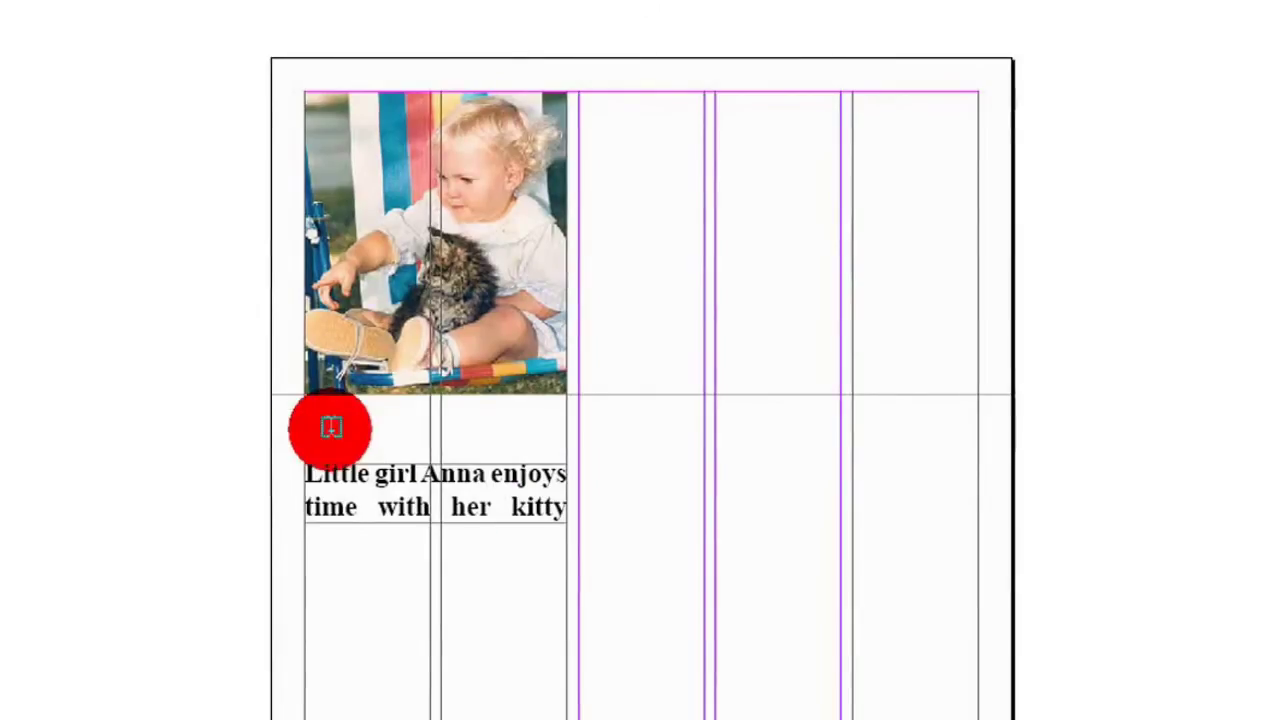
pyautogui.moveTo(306, 400); pyautogui.dragTo(566, 452)
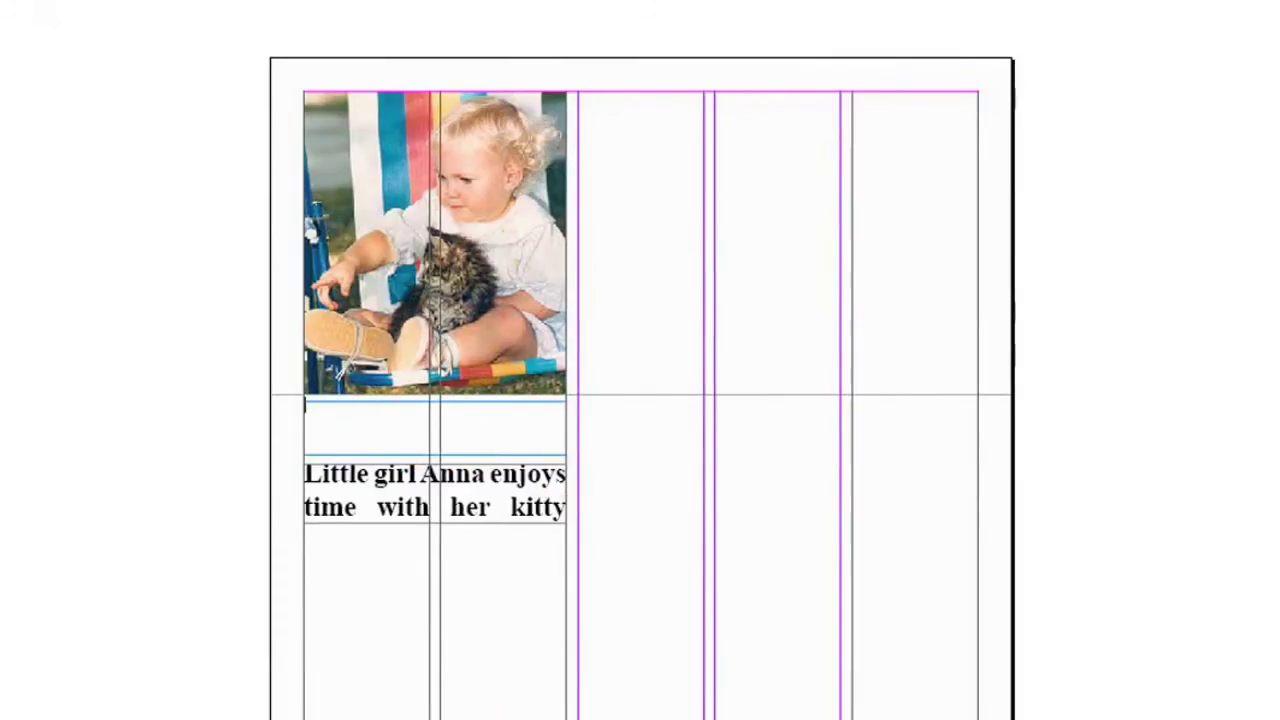
pyautogui.click(8, 42)
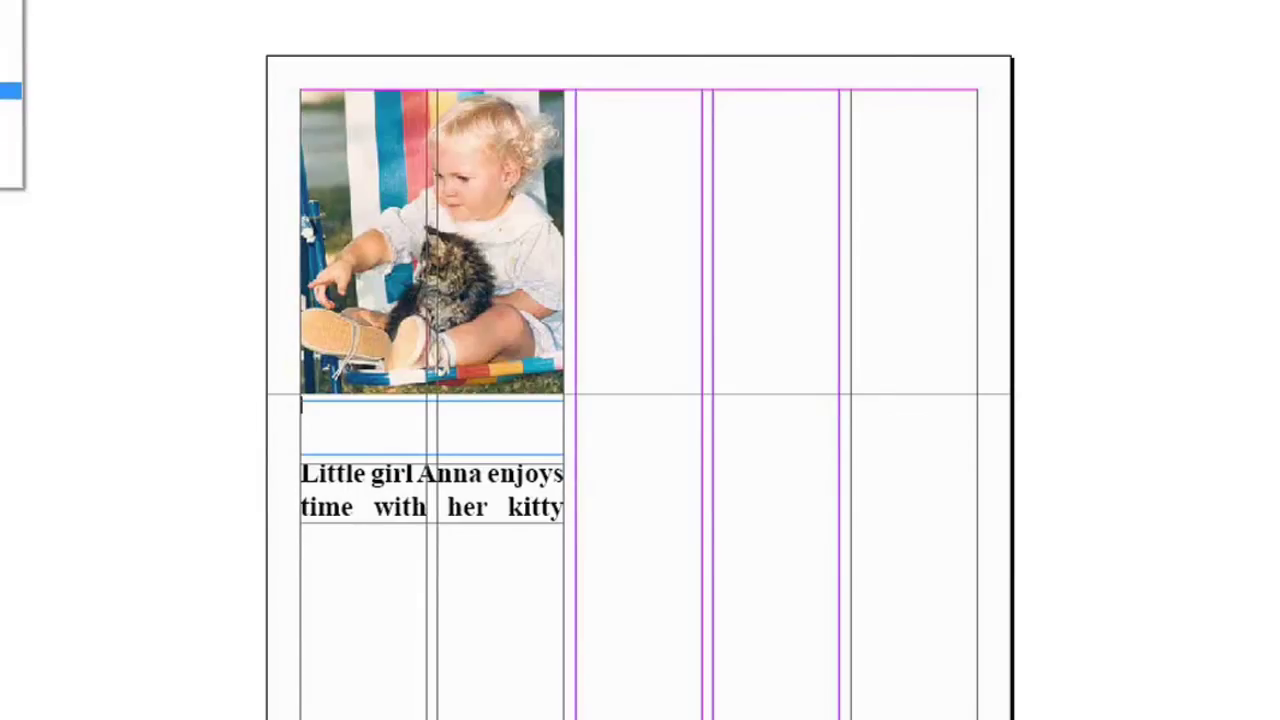
# - Type the cutline about the little girl and her adopted kitty on the summer's hottest day
pyautogui.click(408, 426)
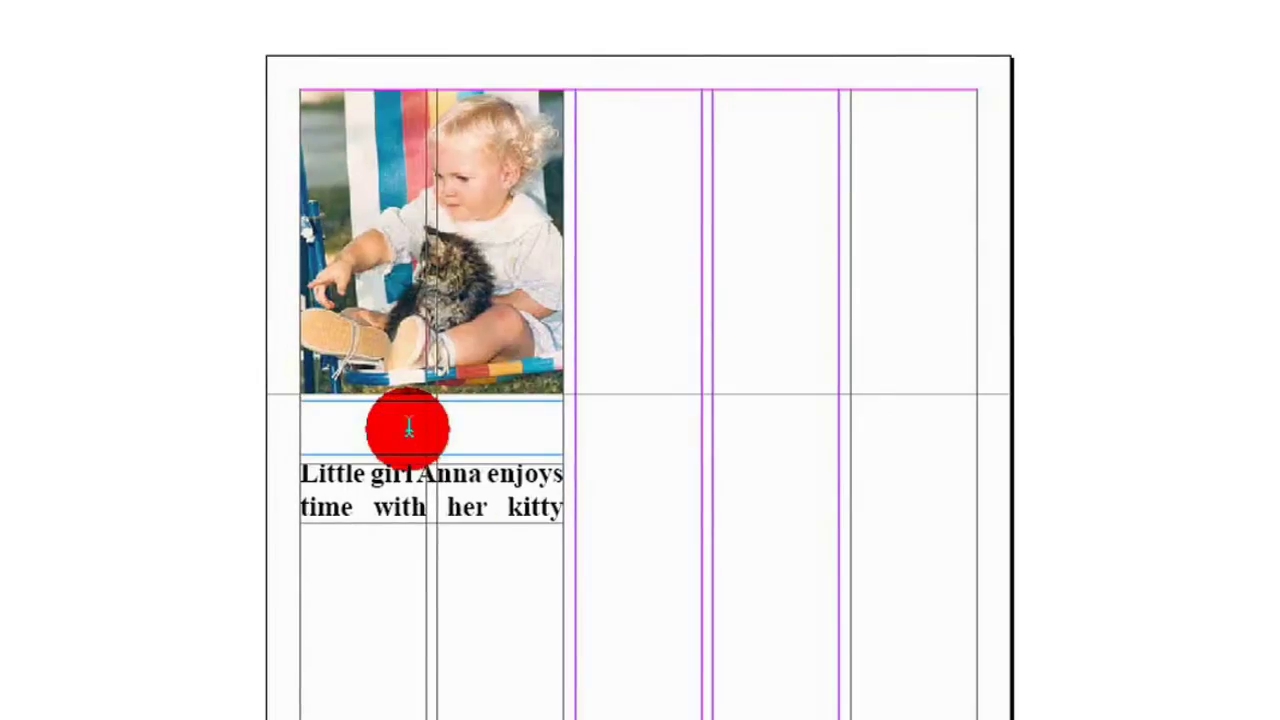
pyautogui.write('On th')
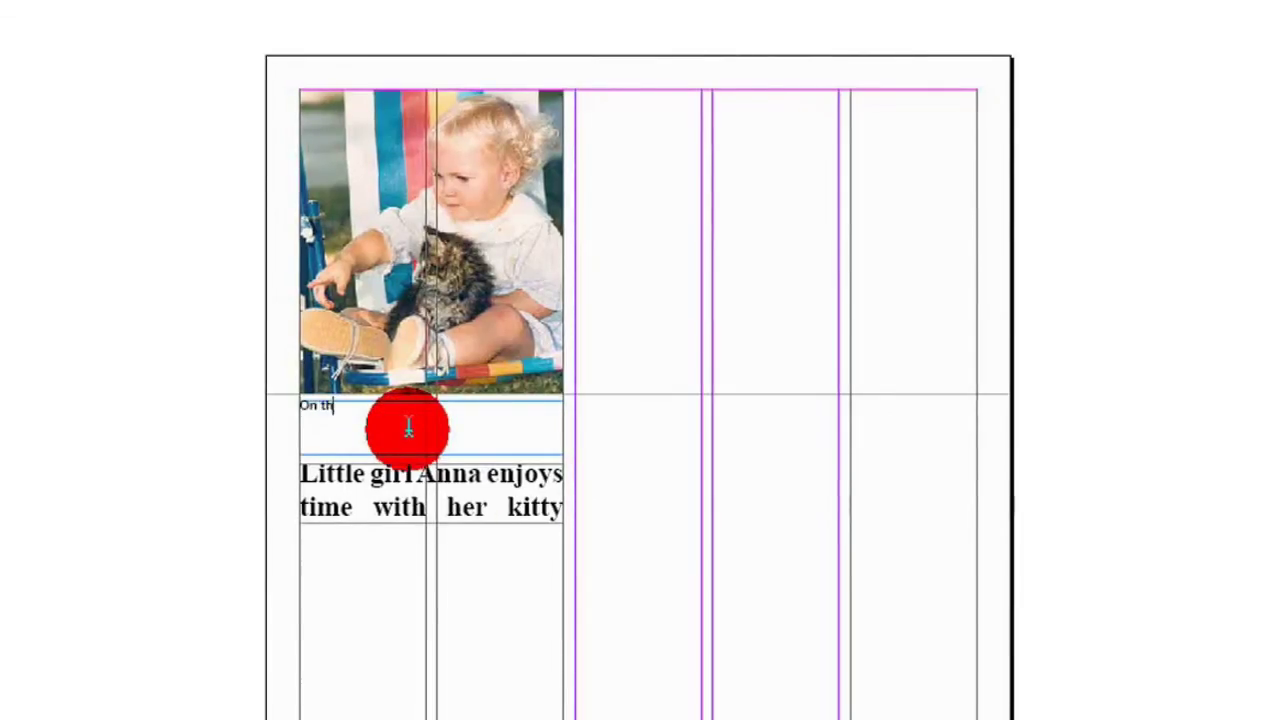
pyautogui.write('e hottest day of')
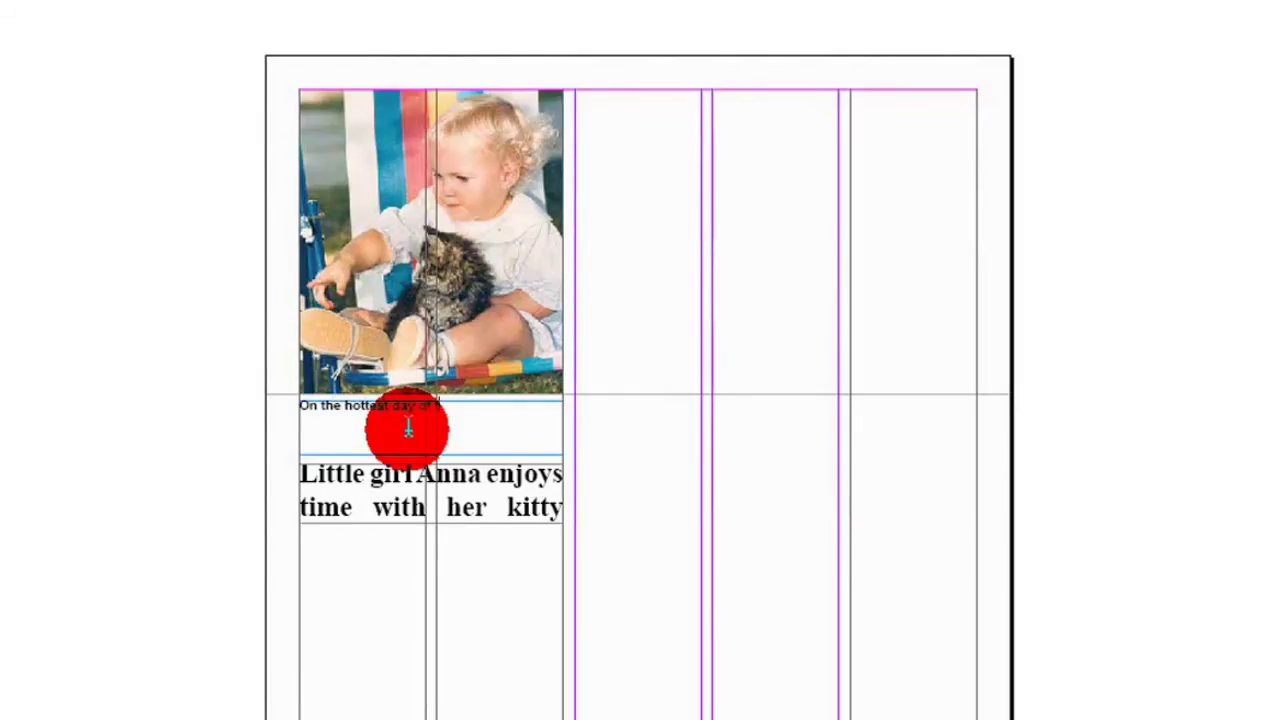
pyautogui.write(' the summer, th')
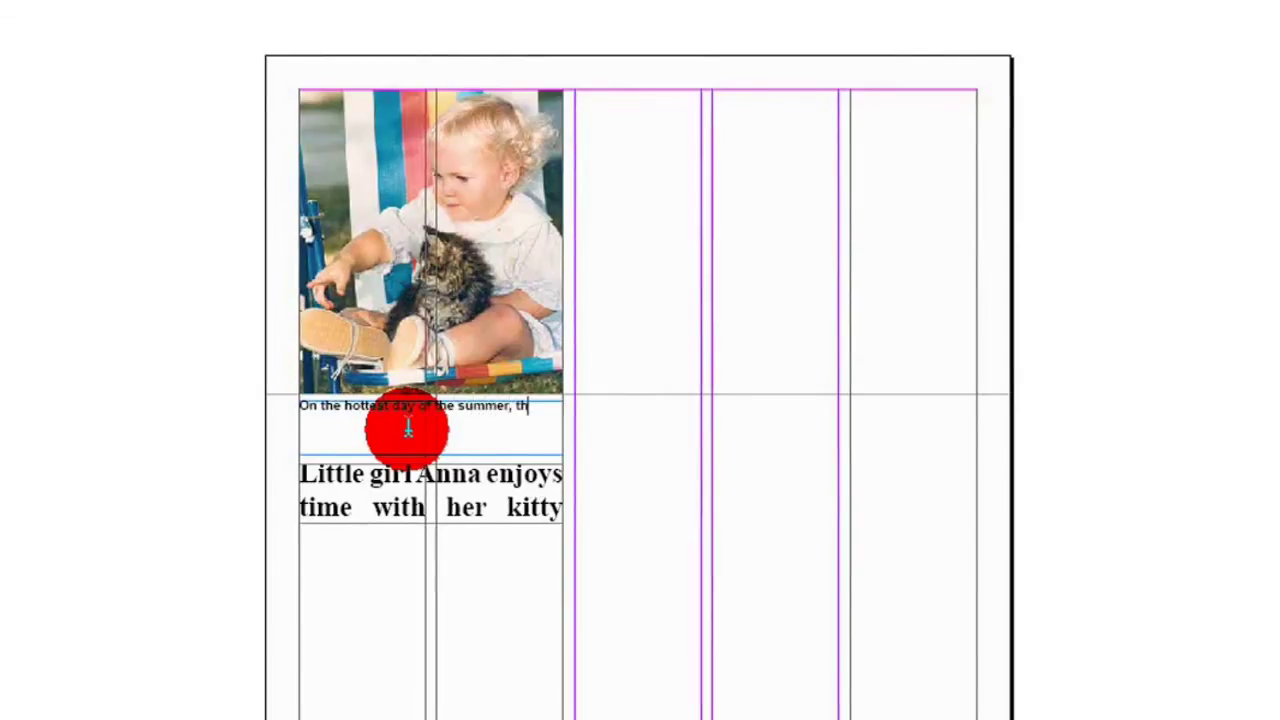
pyautogui.write('e Smith')
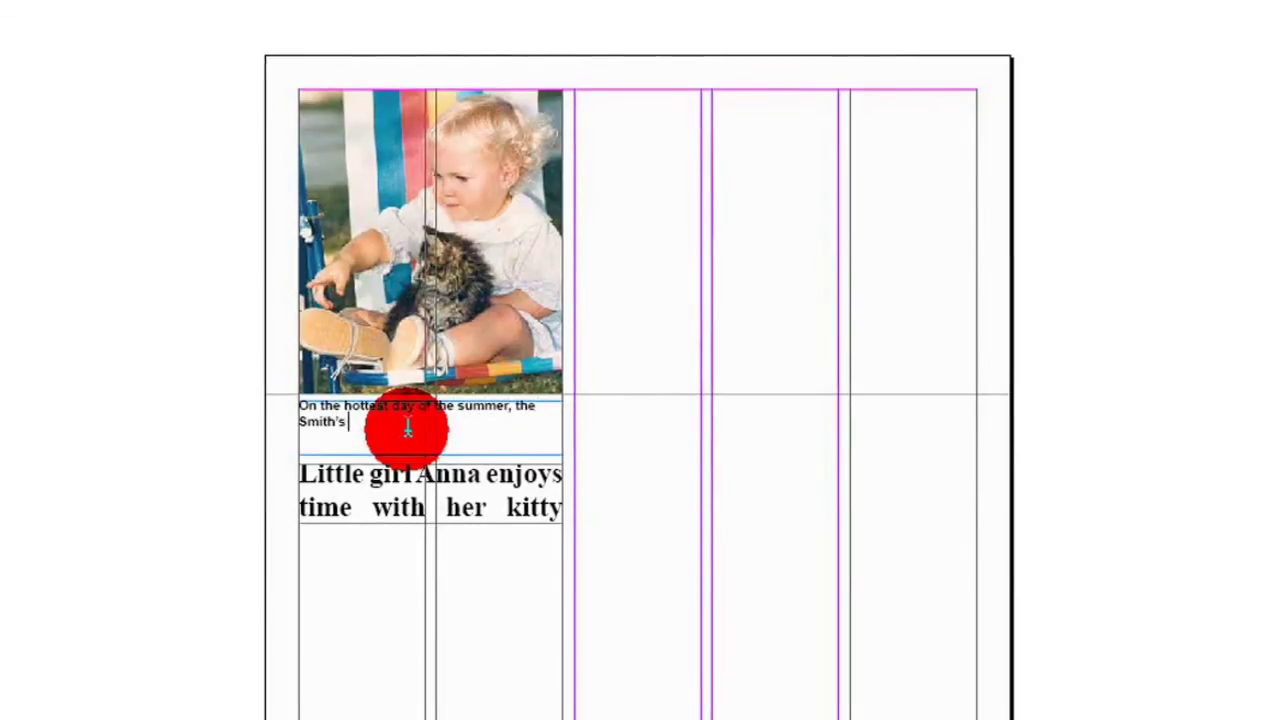
pyautogui.write("'s little girl Anna, and her adopted")
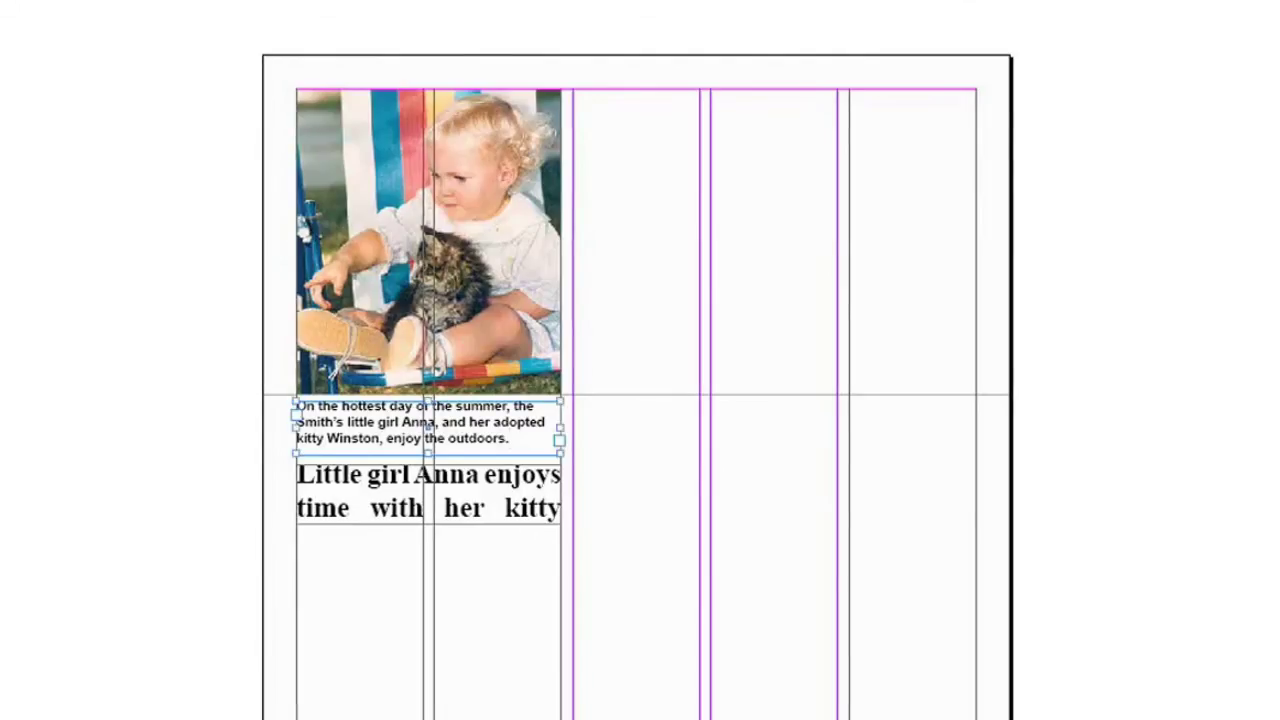
pyautogui.moveTo(517, 506); pyautogui.dragTo(457, 491)
# - Select the cutline frame and draw a thin text frame under the photo for the credit
pyautogui.click(443, 425)
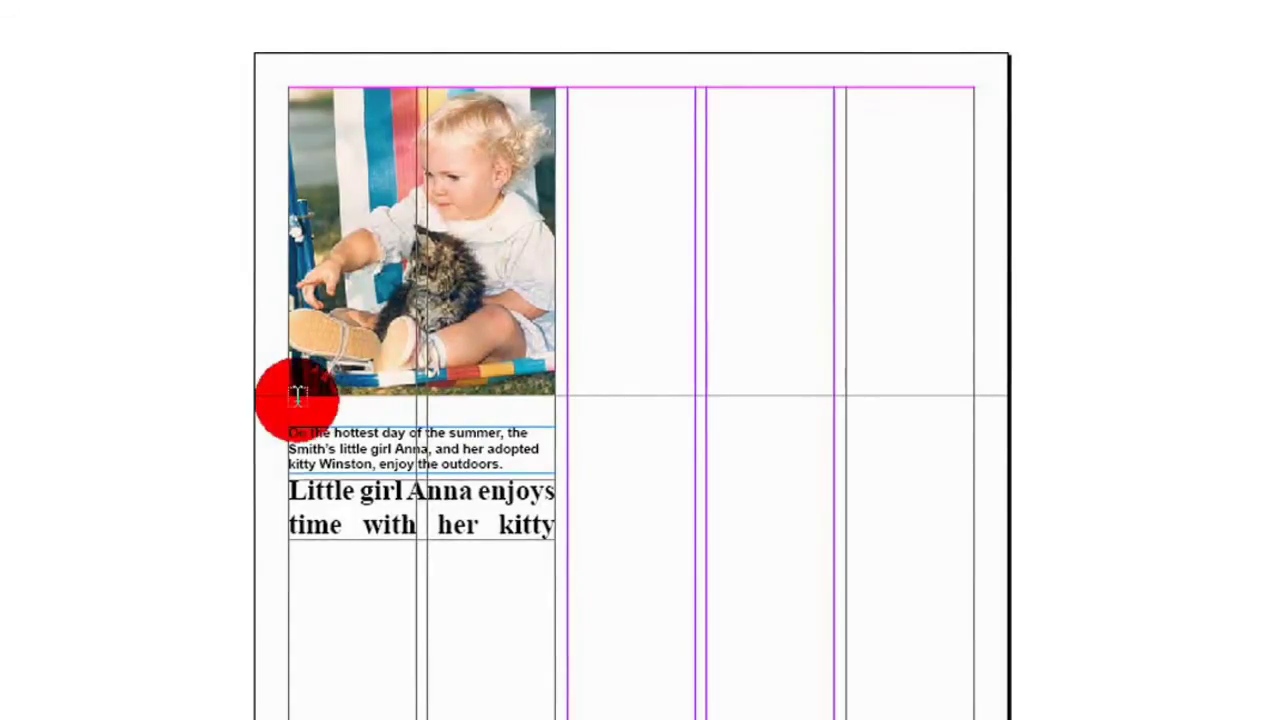
pyautogui.moveTo(290, 405); pyautogui.dragTo(555, 418)
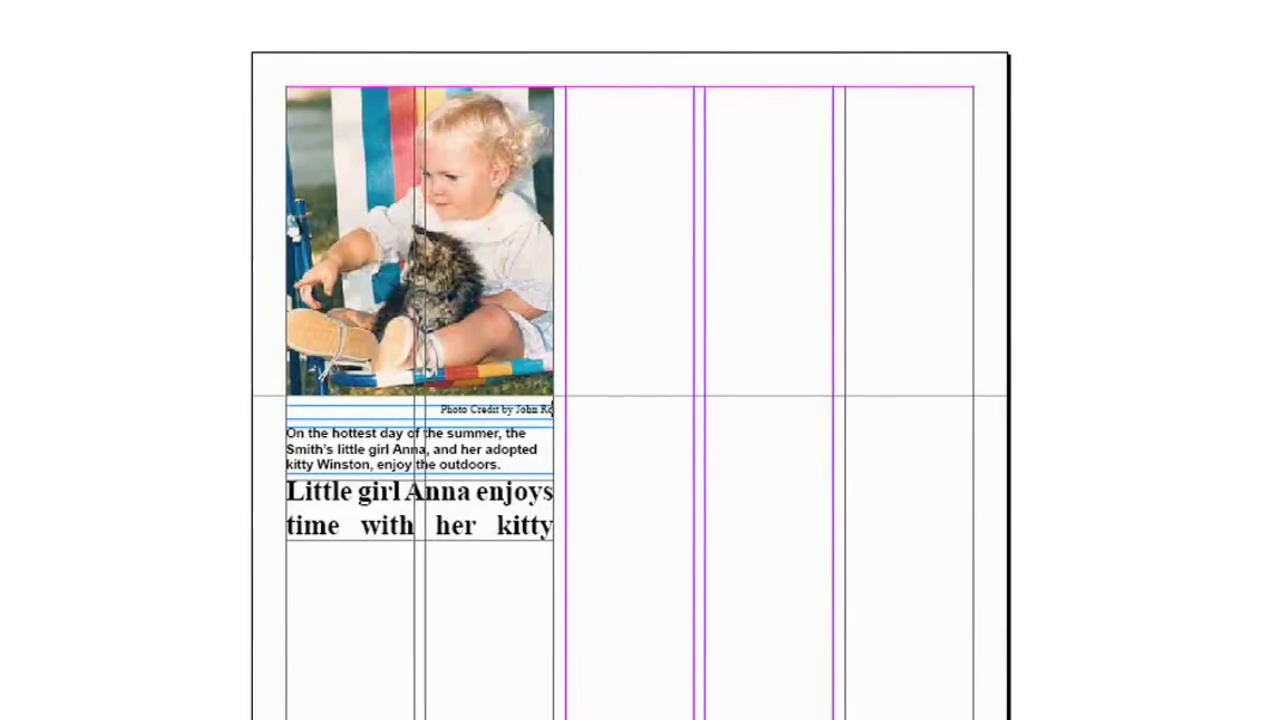
# - Make the photo credit text smaller and italic
pyautogui.moveTo(471, 409); pyautogui.dragTo(312, 345)
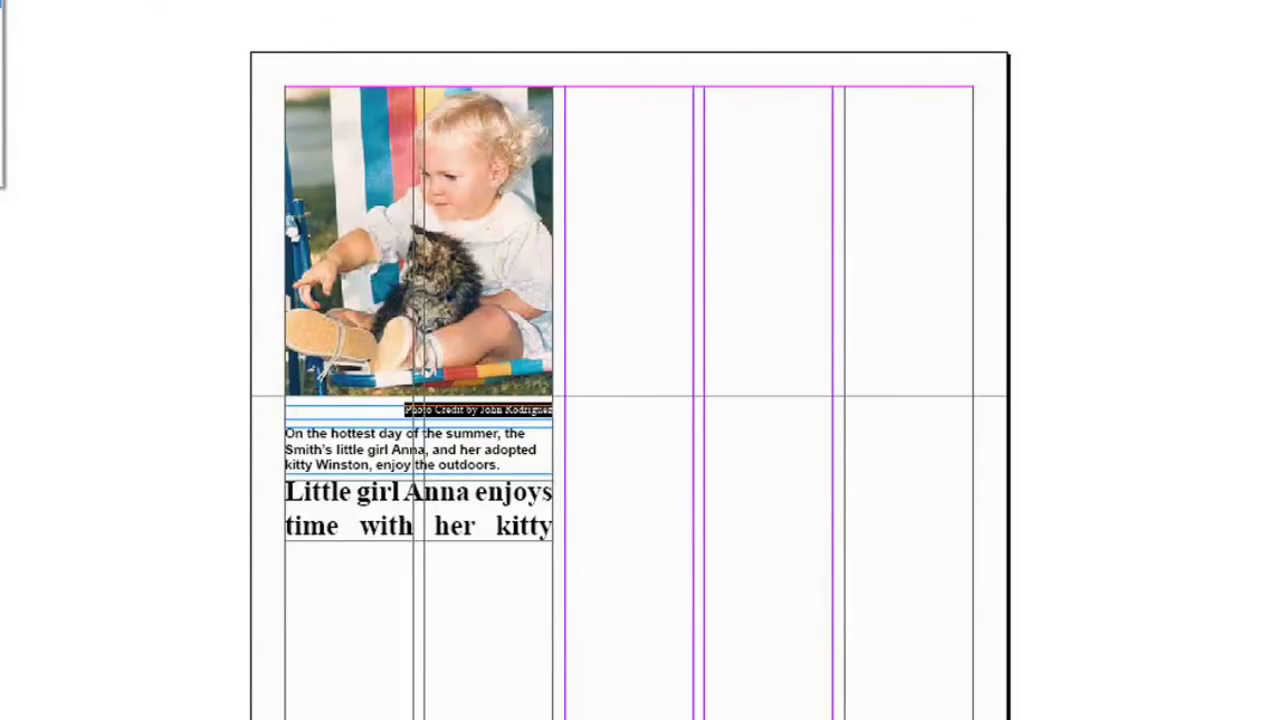
pyautogui.hotkey('ctrl', 'shift', ',')
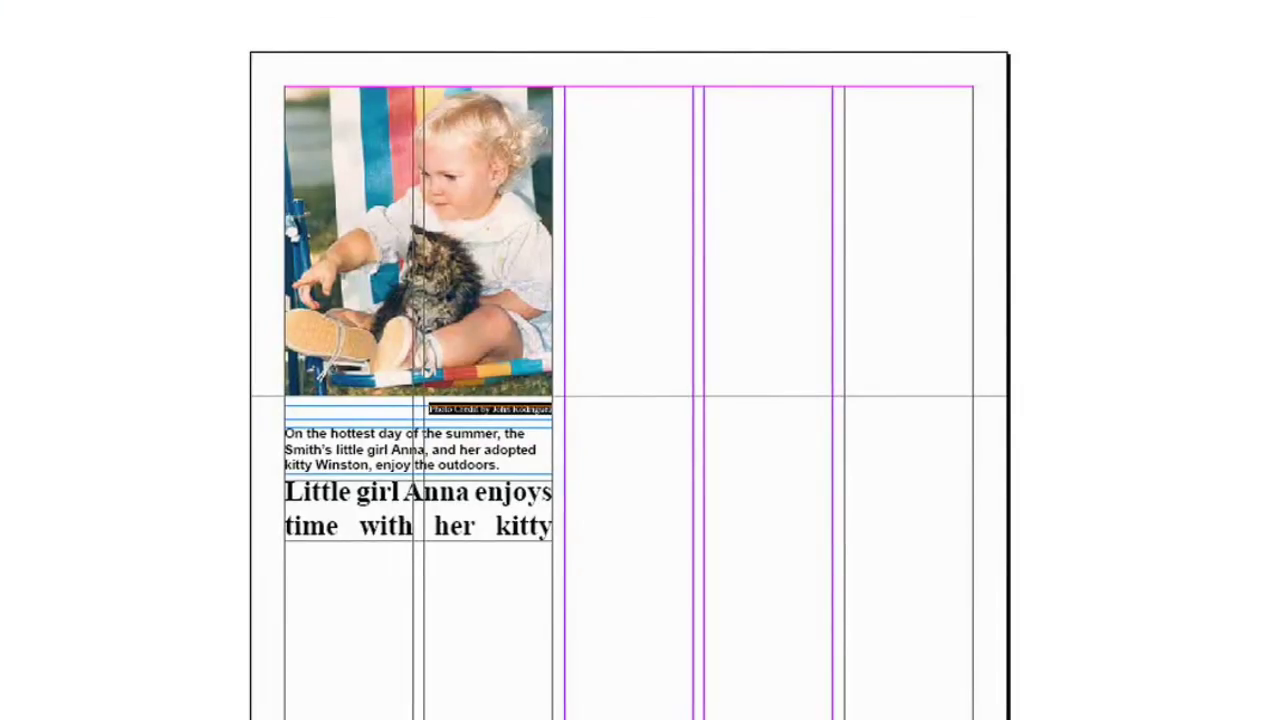
pyautogui.press('Escape')
pyautogui.click(257, 329)
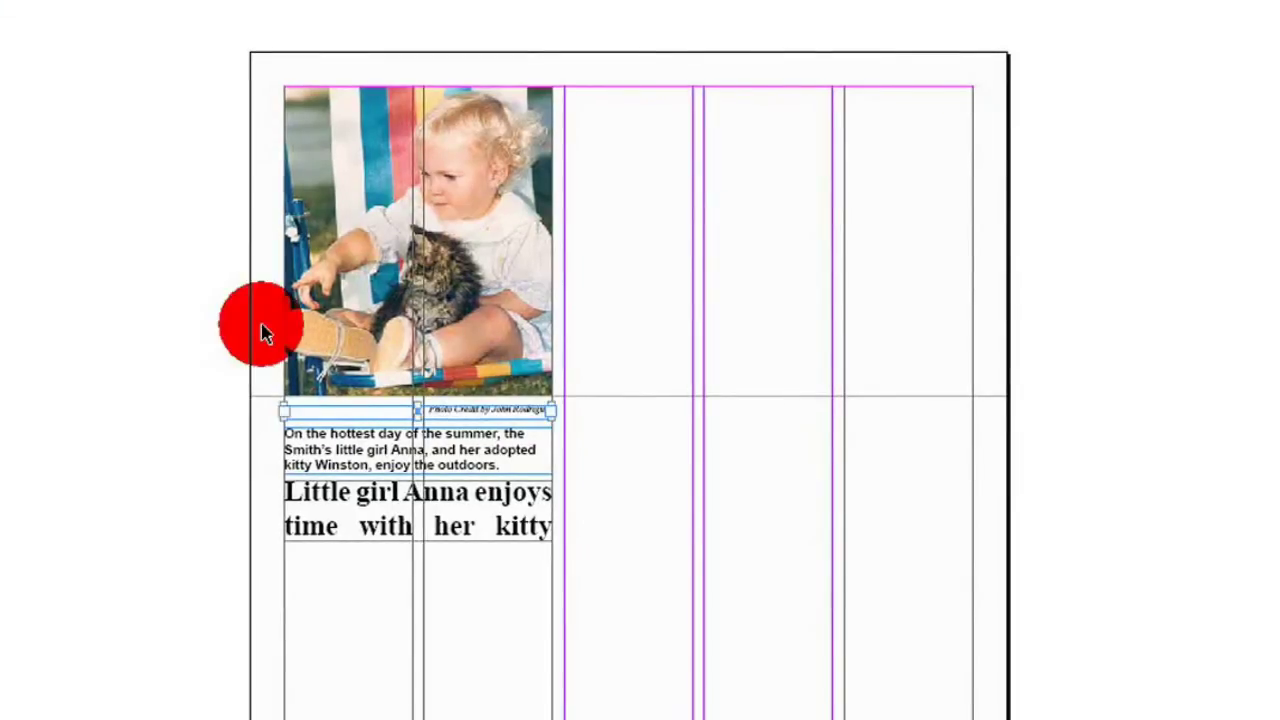
# - Nudge the photo credit frame upward, undo the move, and check the headline frame
pyautogui.click(437, 425)
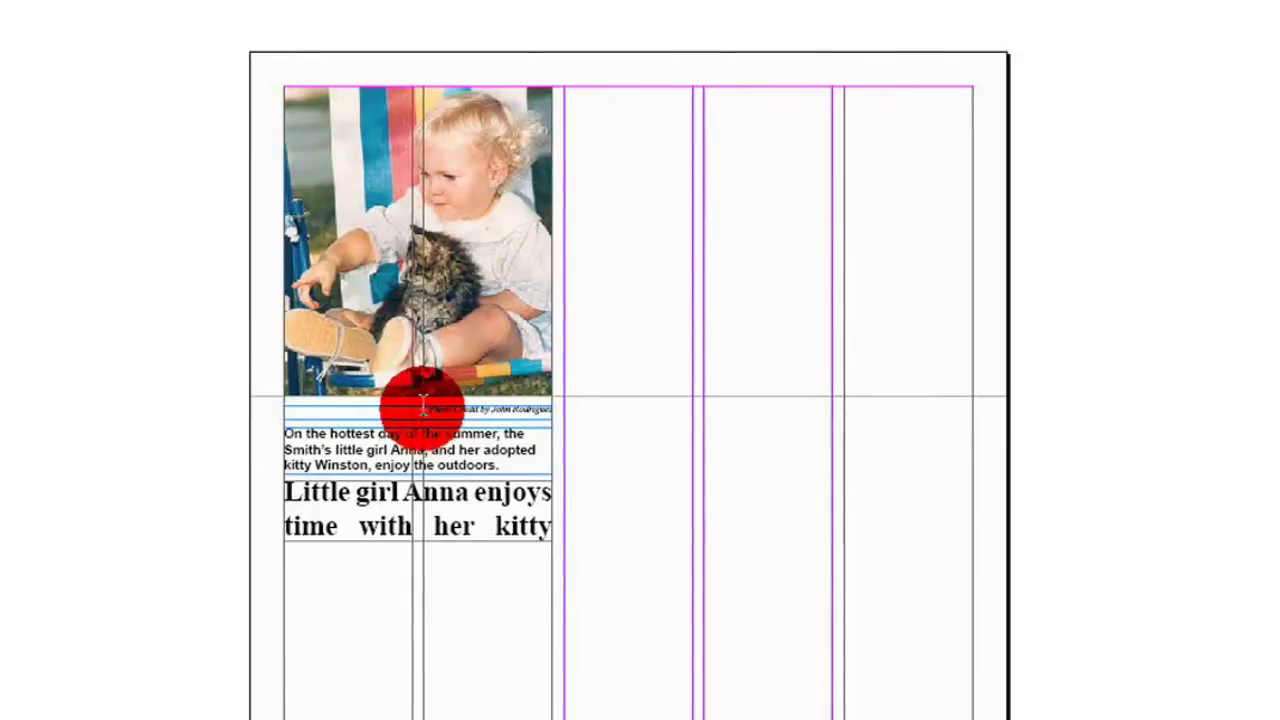
pyautogui.click(471, 449)
pyautogui.click(423, 400)
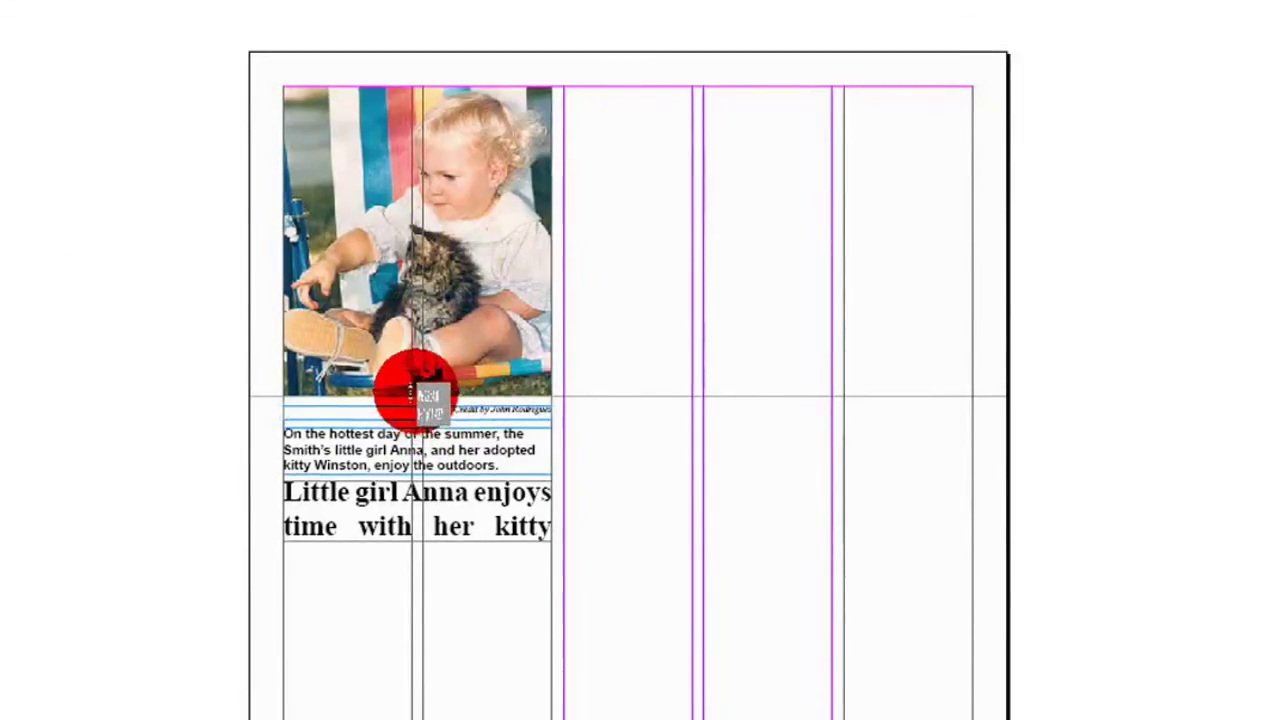
pyautogui.moveTo(428, 408); pyautogui.dragTo(428, 399)
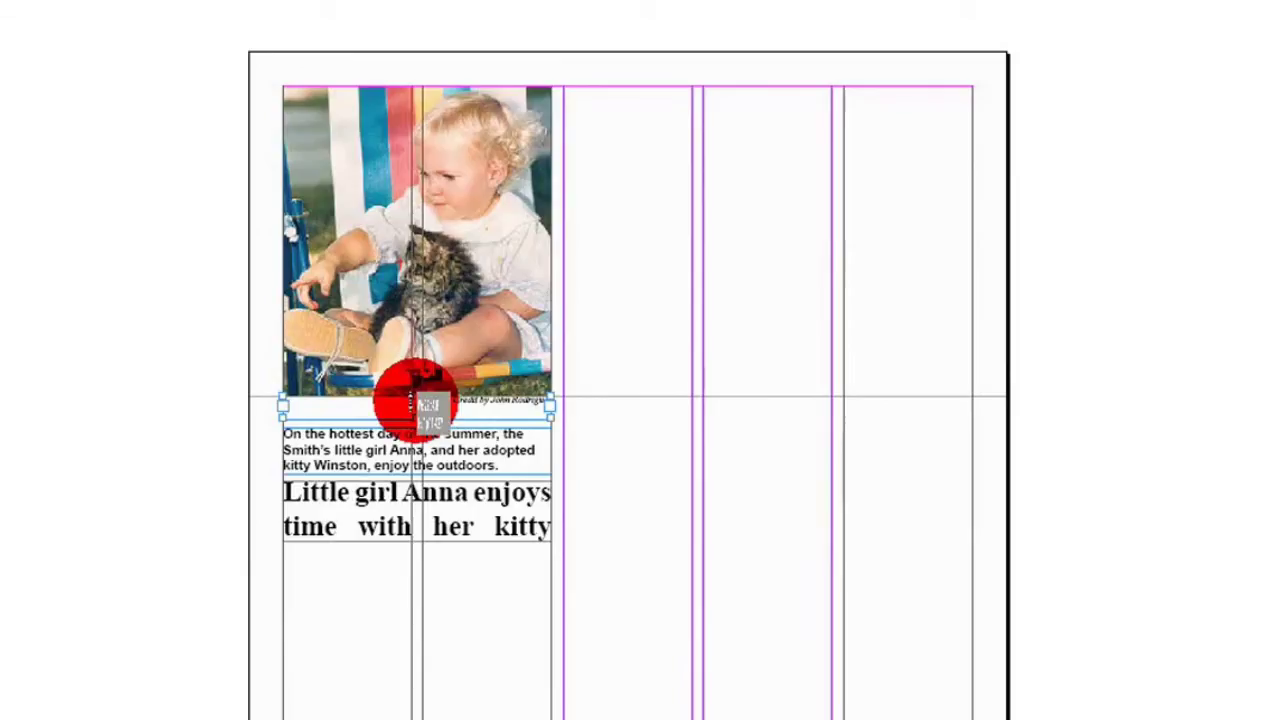
pyautogui.hotkey('ctrl', 'z')
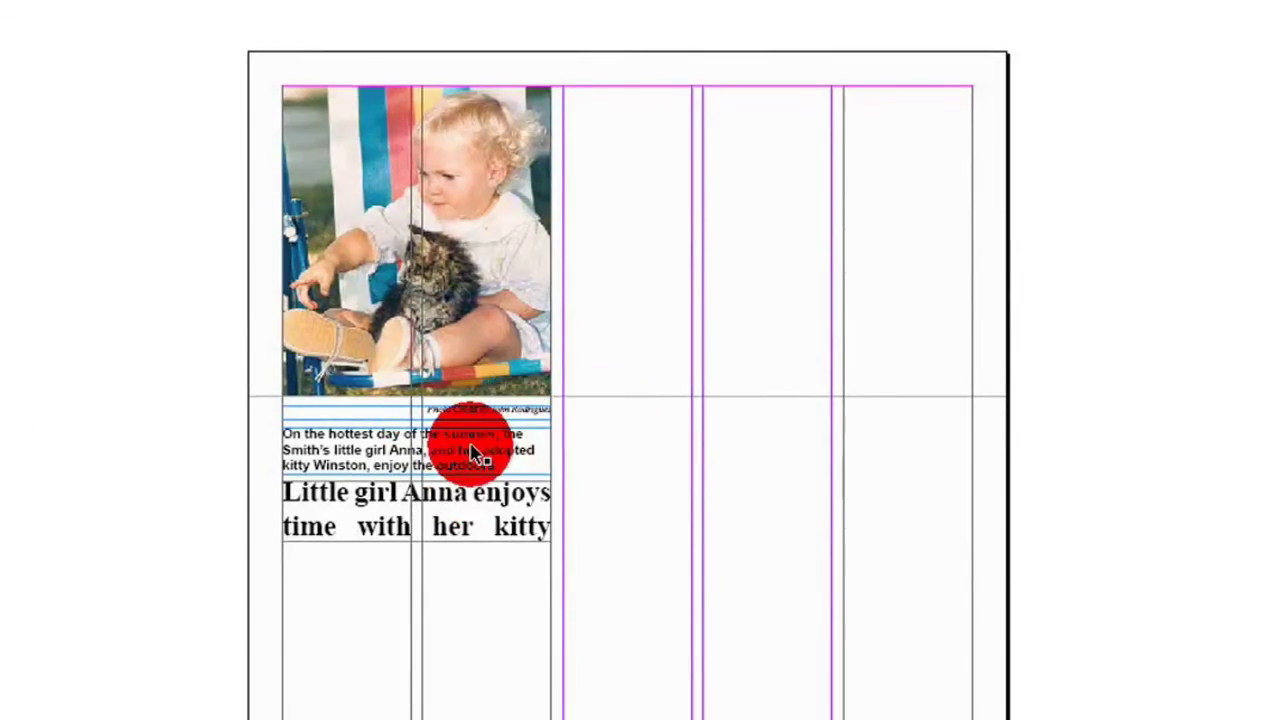
pyautogui.click(437, 510)
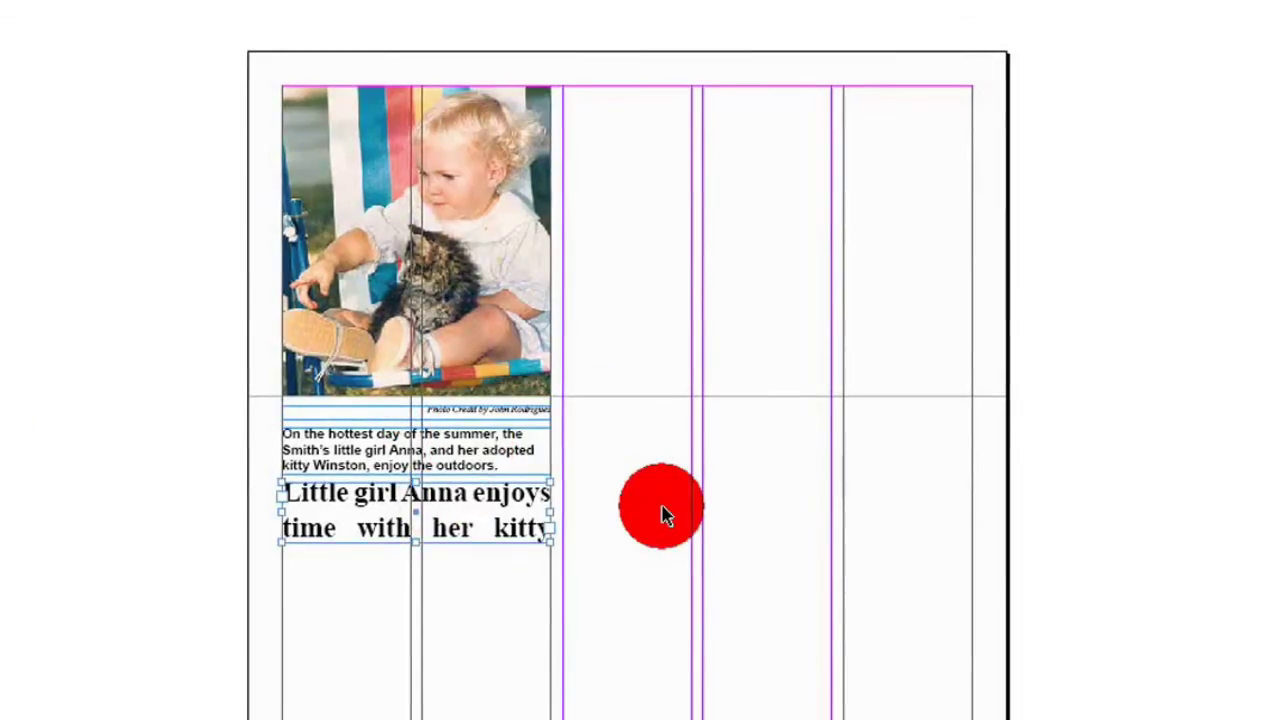
pyautogui.click(376, 600)
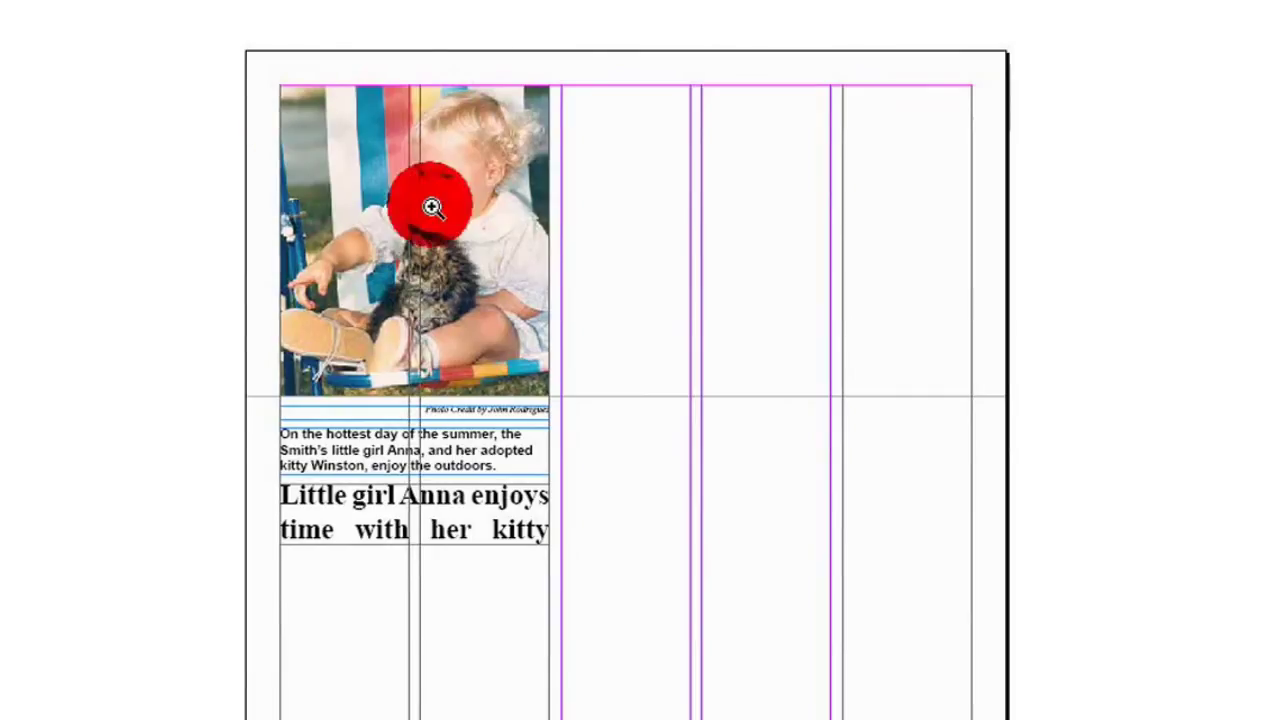
pyautogui.moveTo(189, 26); pyautogui.dragTo(857, 671)
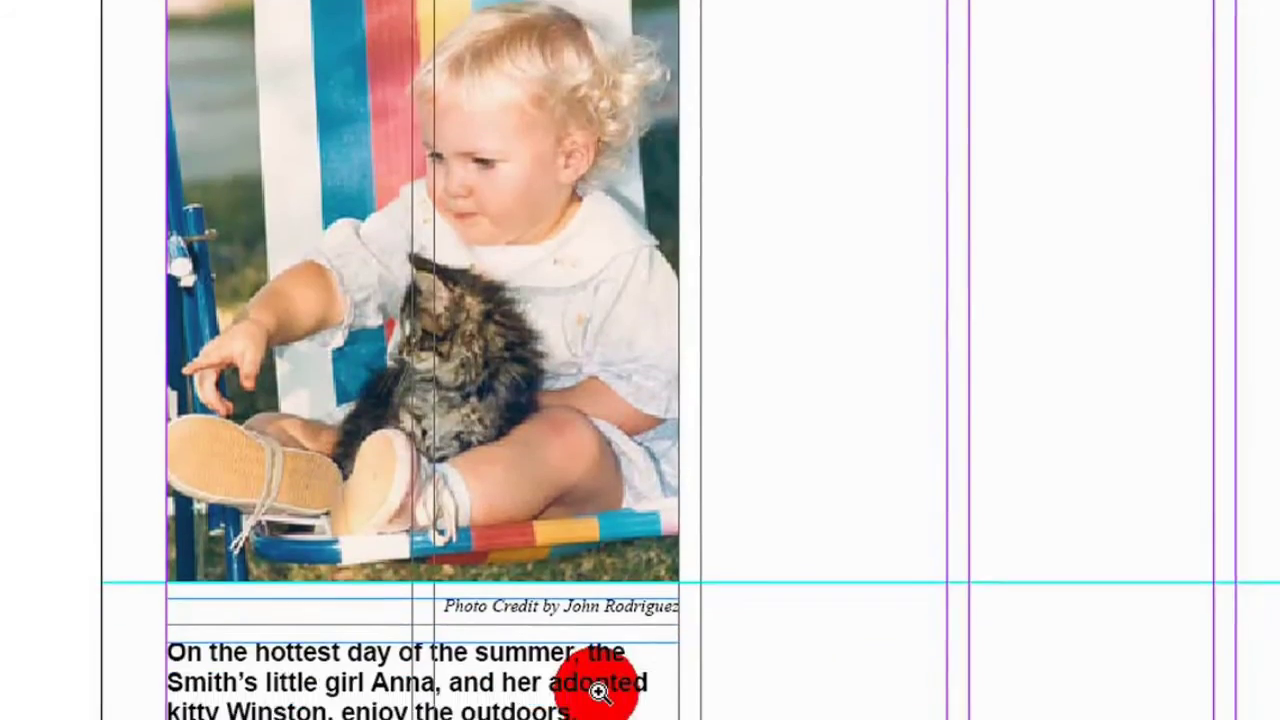
pyautogui.moveTo(597, 690); pyautogui.dragTo(363, 249)
pyautogui.scroll(3, 640, 360)
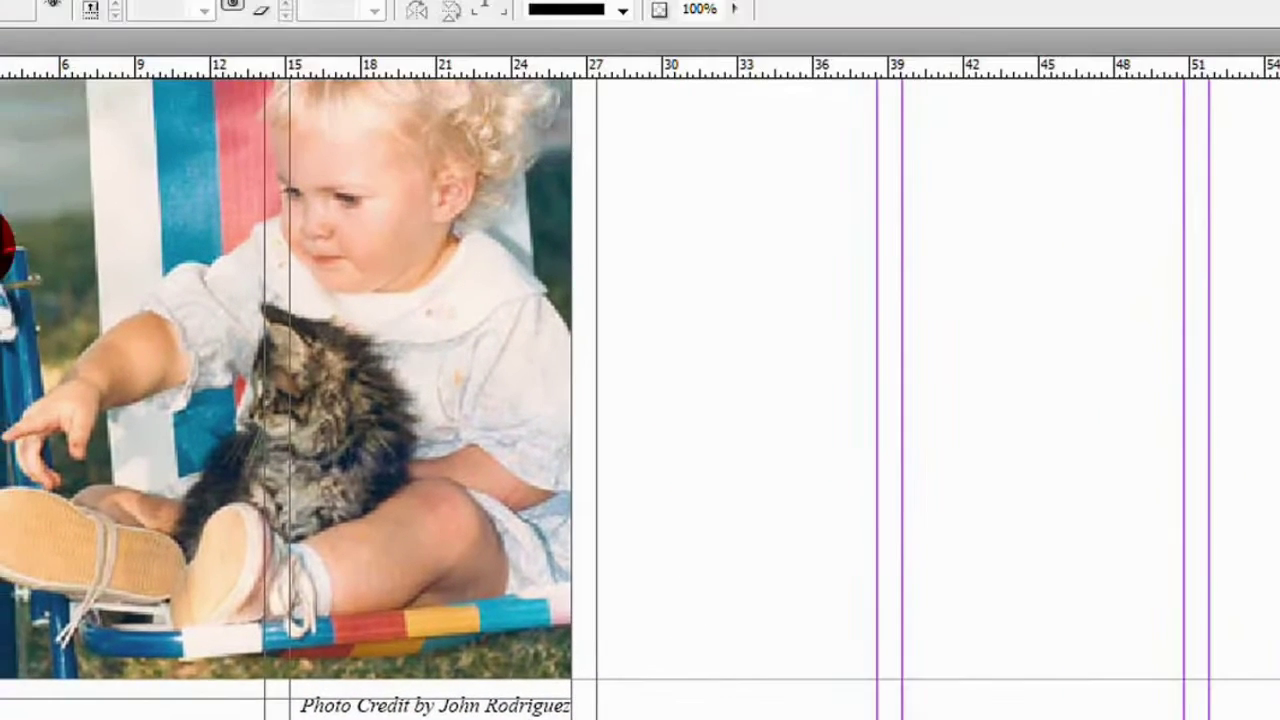
pyautogui.moveTo(3, 245); pyautogui.dragTo(8, 445)
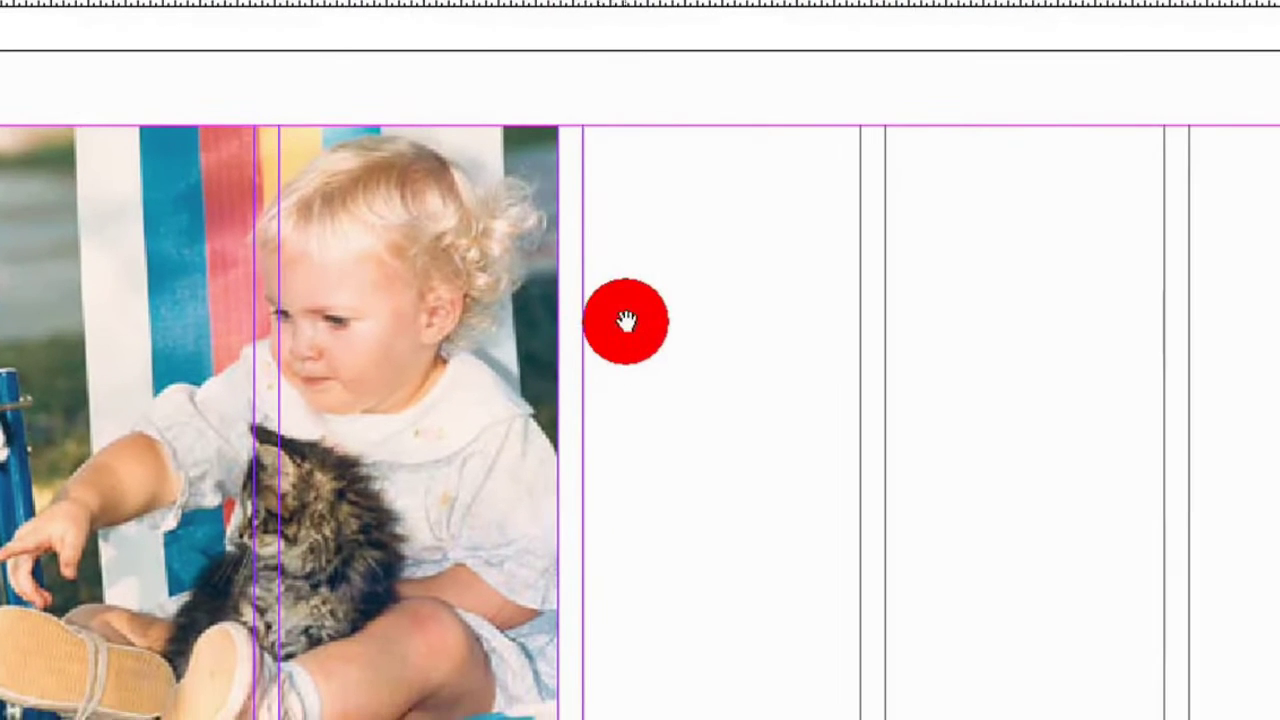
pyautogui.moveTo(662, 341); pyautogui.dragTo(666, 271)
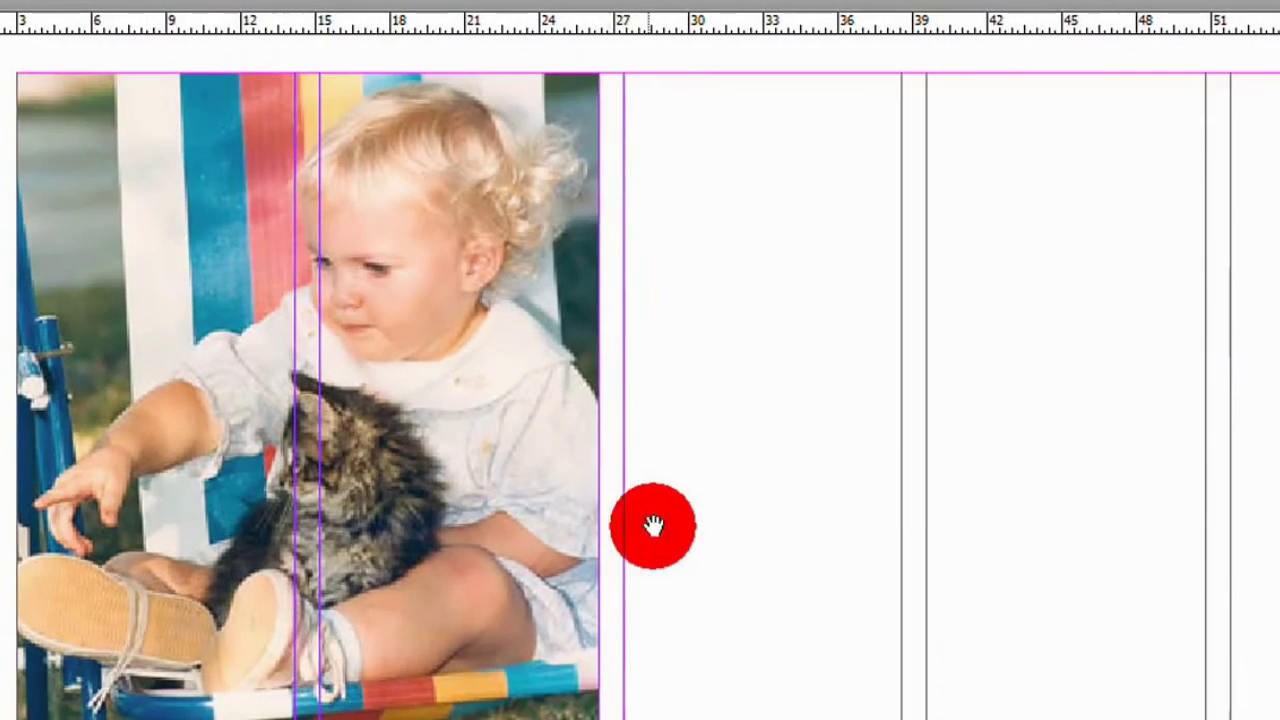
pyautogui.moveTo(705, 457)
pyautogui.mouseDown()
pyautogui.moveTo(777, 357)
pyautogui.moveTo(678, 290)
pyautogui.moveTo(723, 443)
pyautogui.mouseUp()
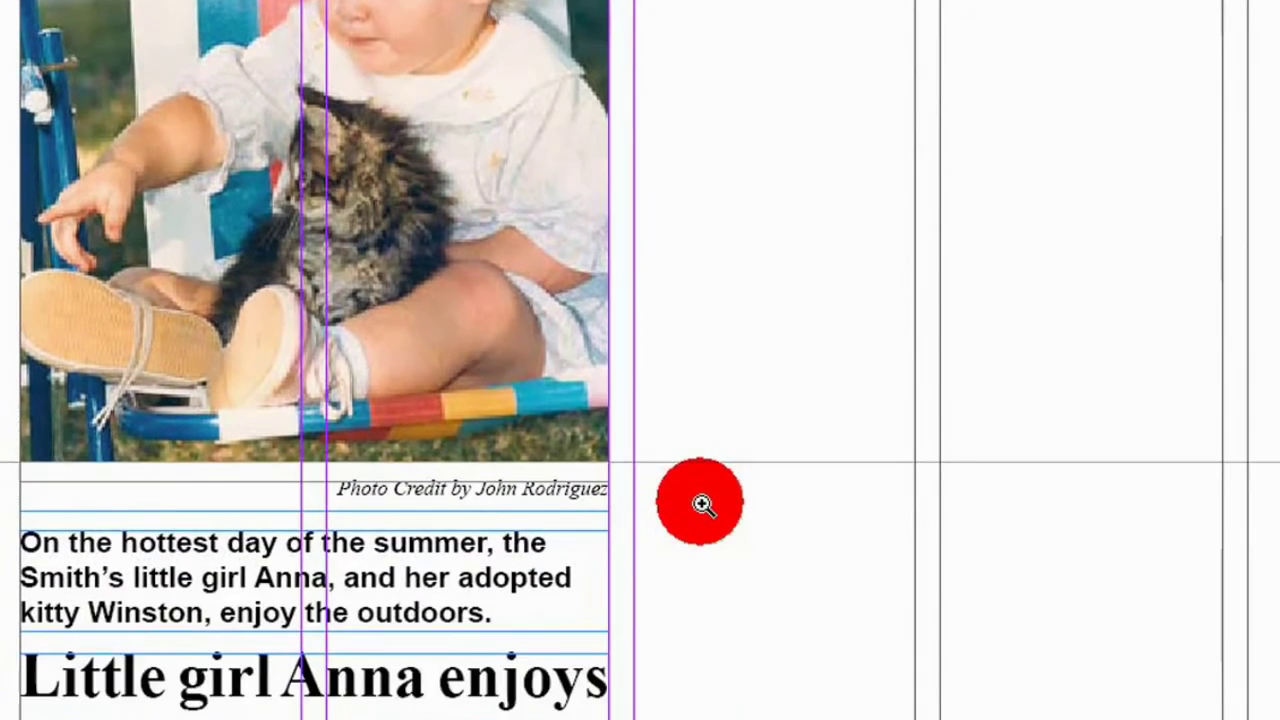
pyautogui.click(703, 638)
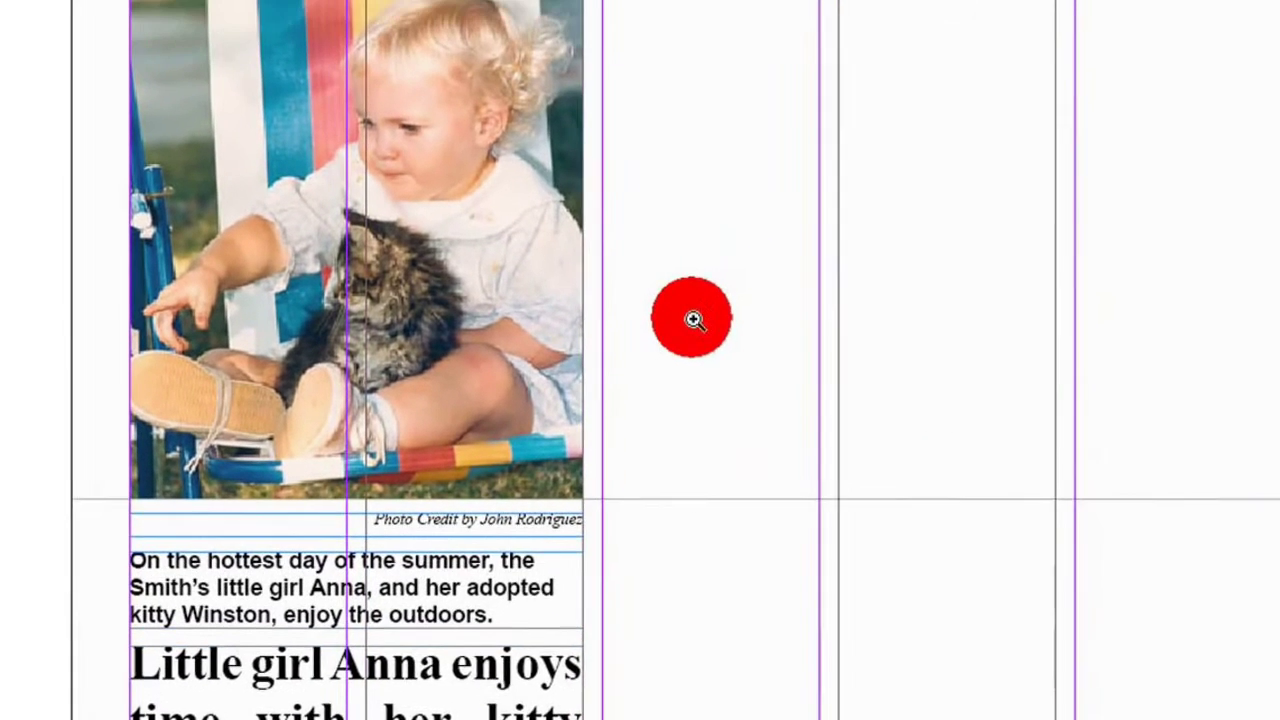
# - Switch the page to Preview screen mode, hiding guides and frame edges
pyautogui.click(190, 0)
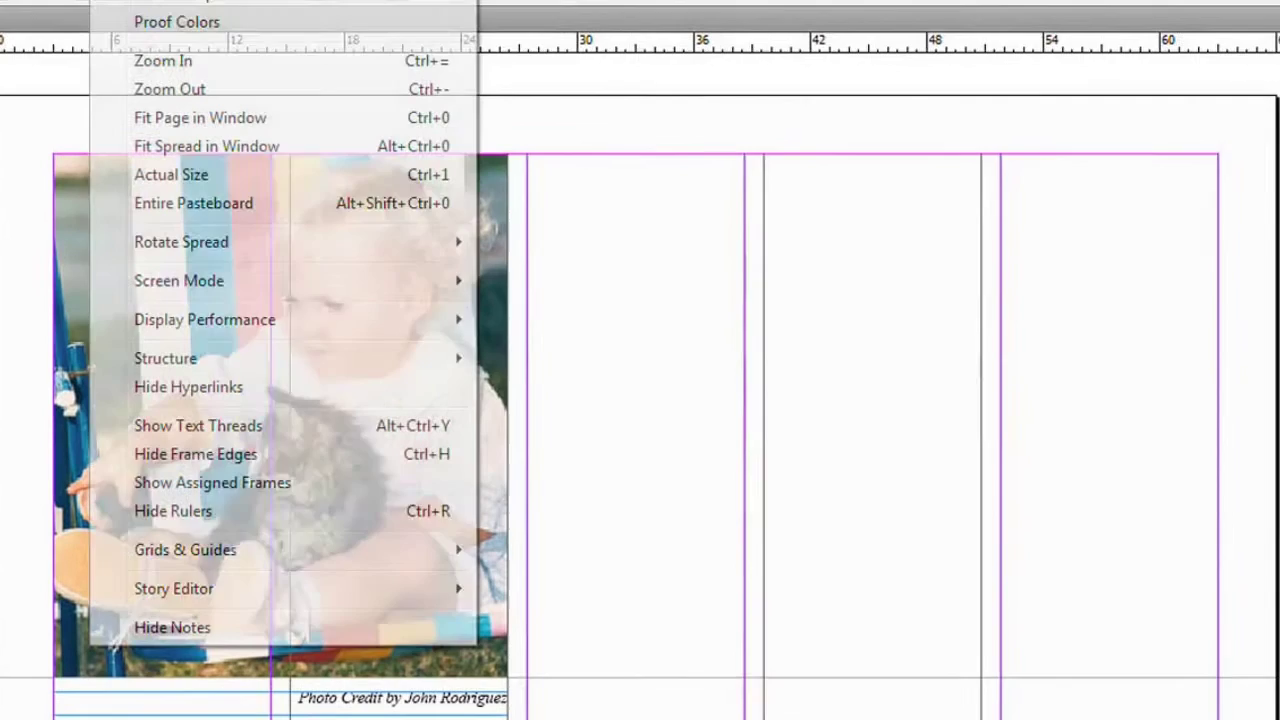
pyautogui.moveTo(457, 284)
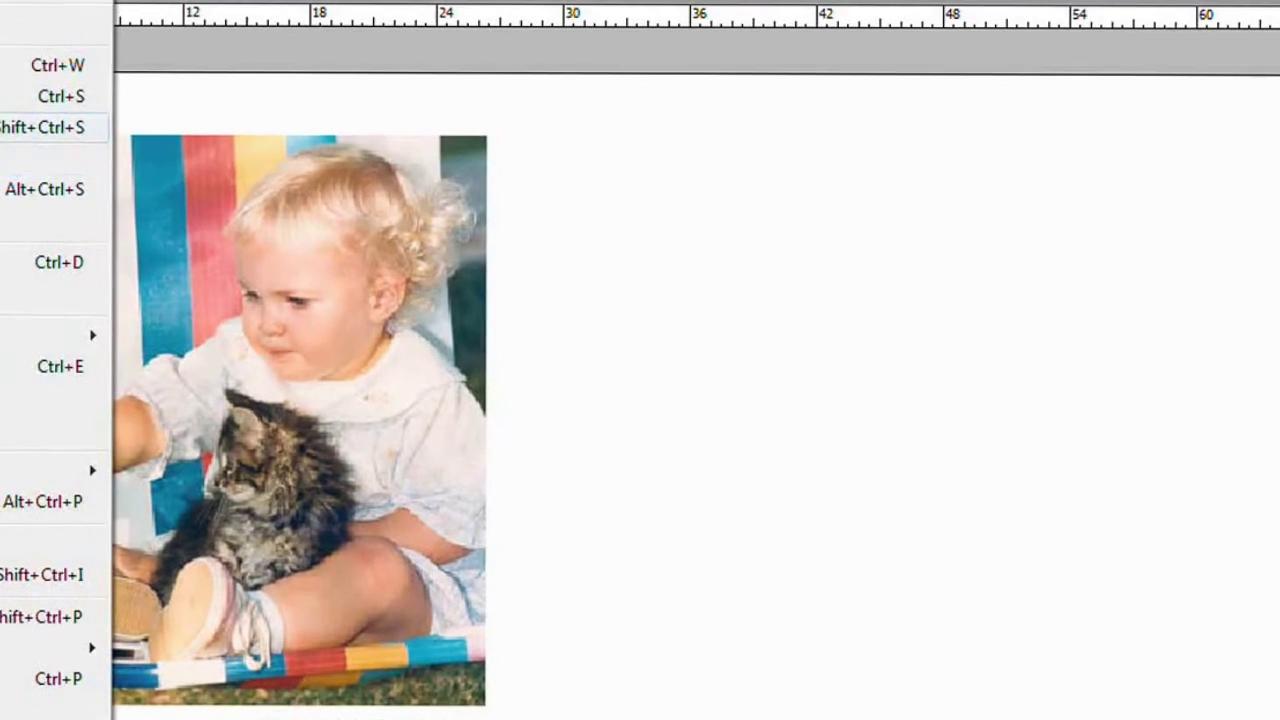
# - Start a Save As for the photo layout document
pyautogui.click(20, 127)
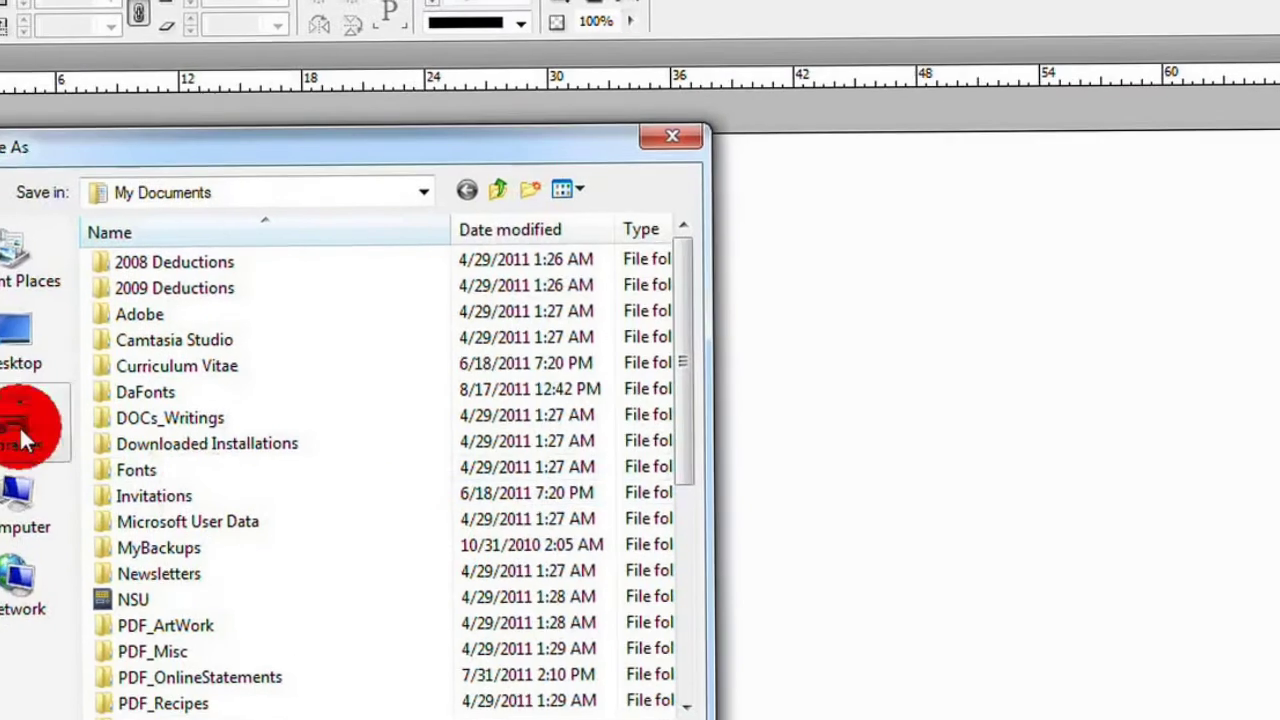
# - Save the layout as PhotoLayout_Practice in Documents > ULM > MCOM_3054 > Unit_01 > Unit_01_Practice
pyautogui.click(23, 340)
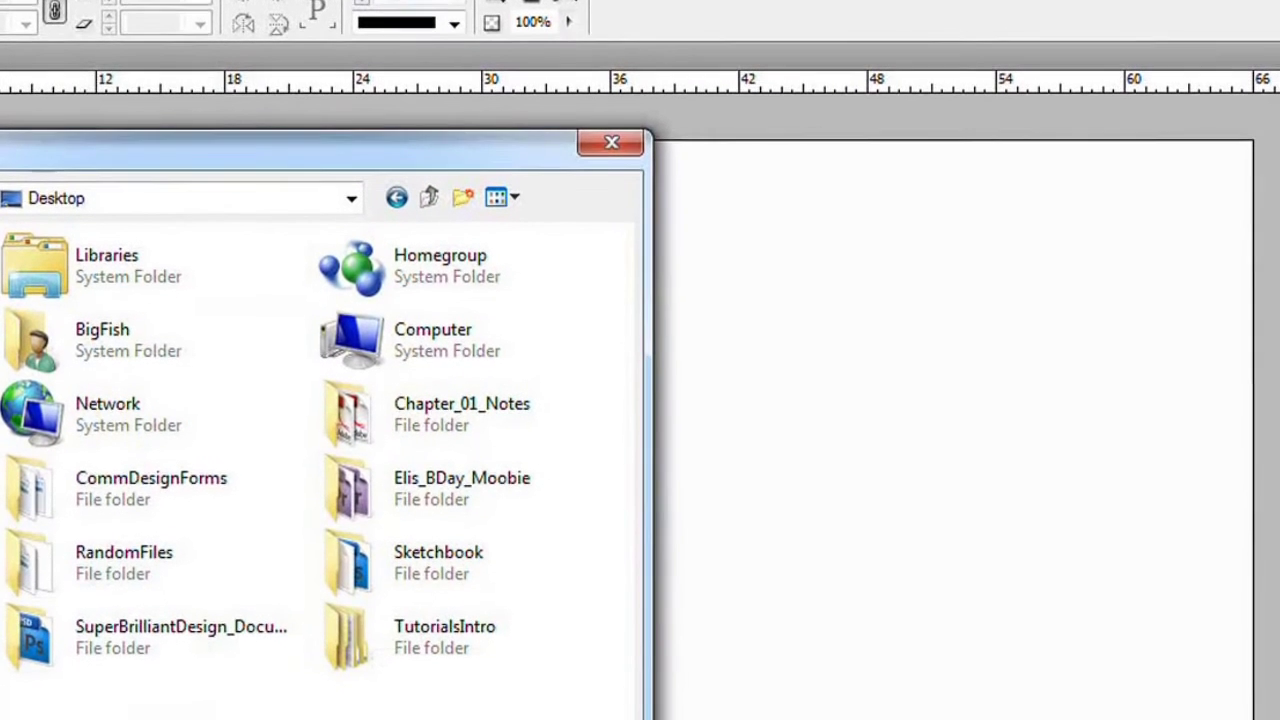
pyautogui.doubleClick(35, 265)
pyautogui.doubleClick(45, 290)
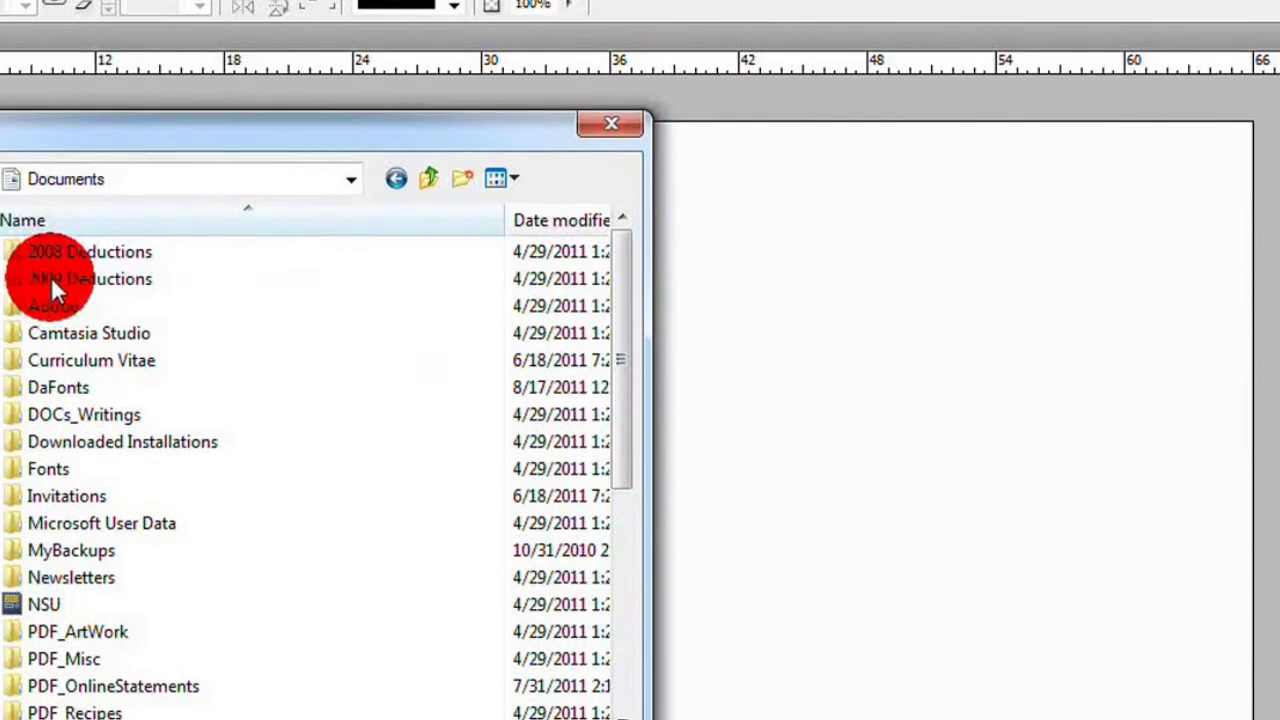
pyautogui.moveTo(612, 412); pyautogui.dragTo(669, 640)
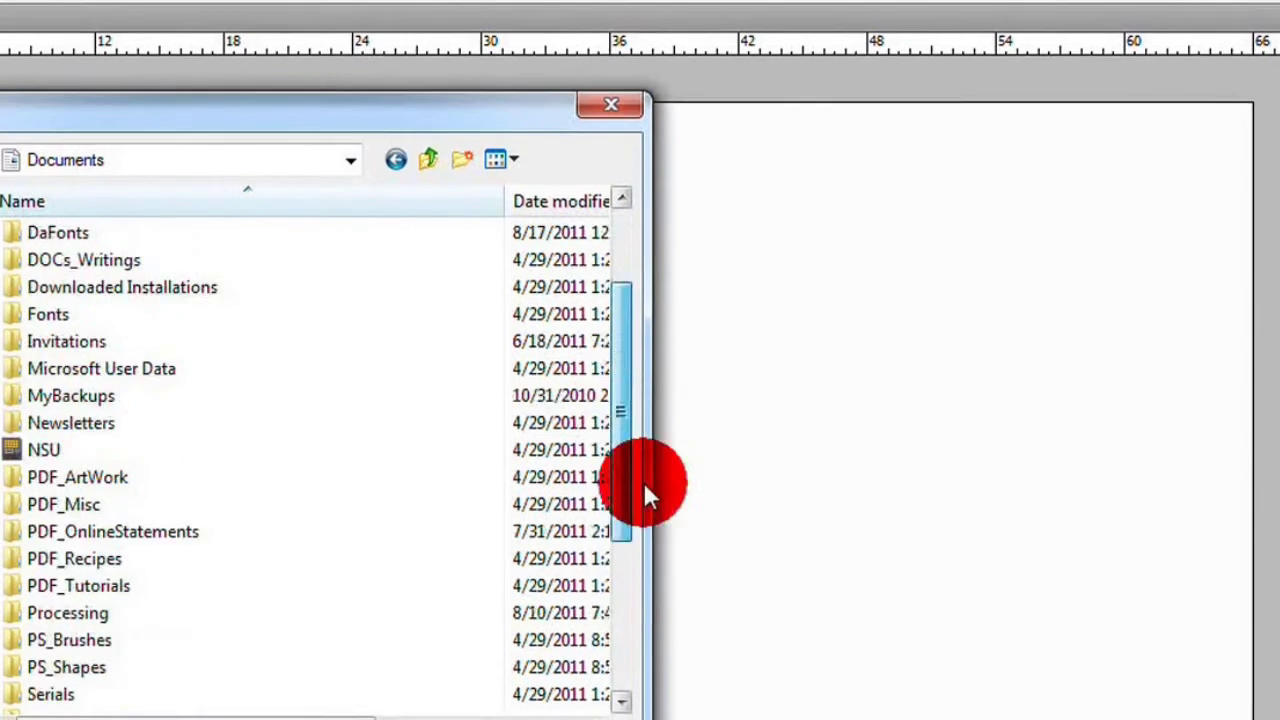
pyautogui.doubleClick(76, 650)
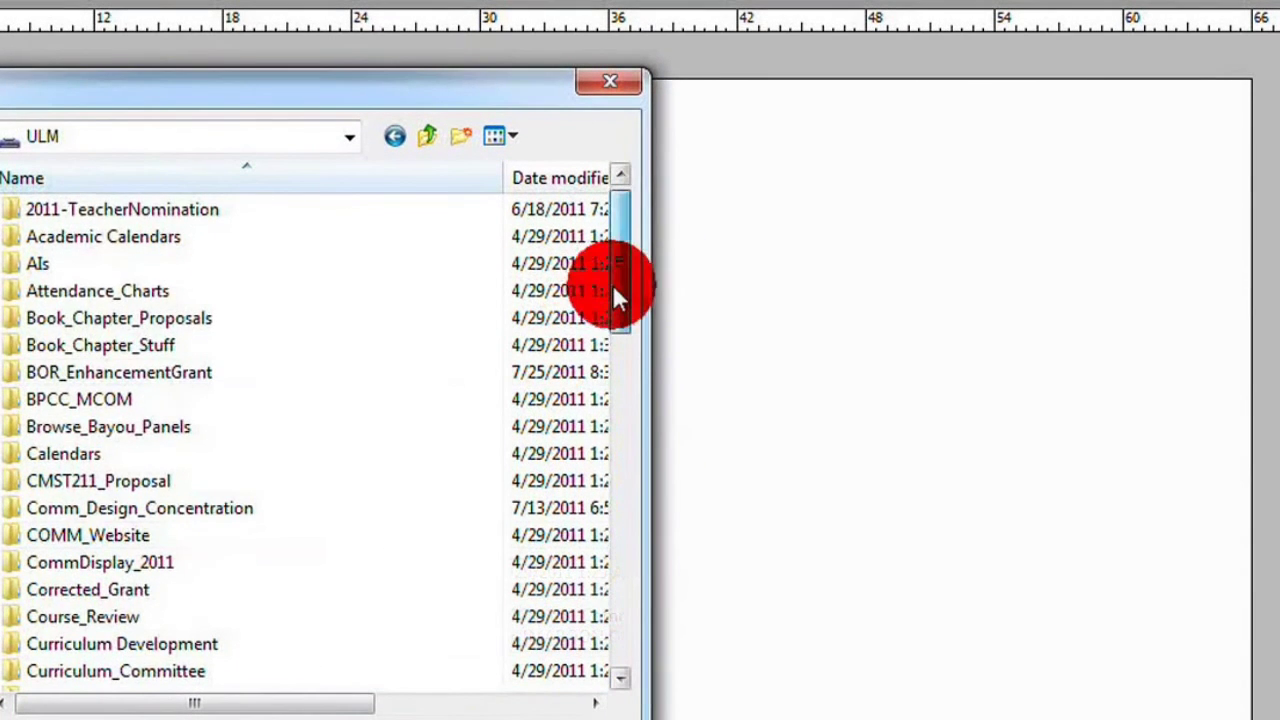
pyautogui.moveTo(612, 284); pyautogui.dragTo(666, 463)
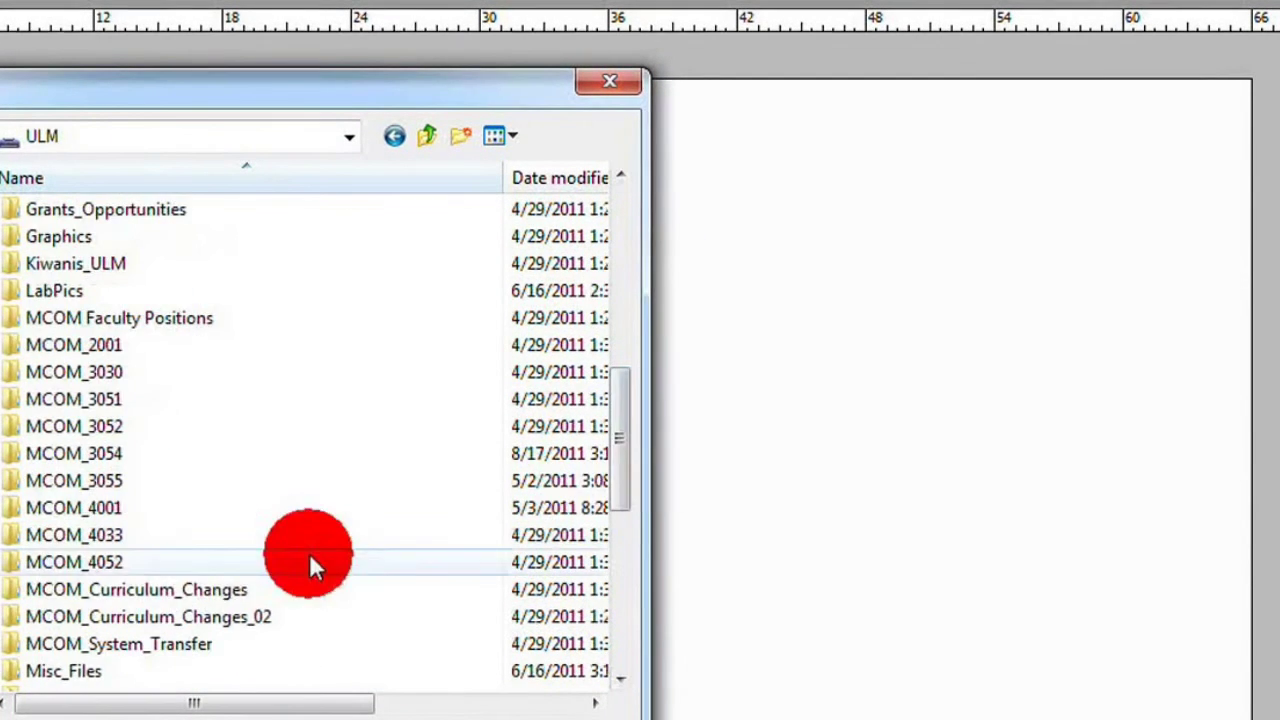
pyautogui.doubleClick(137, 450)
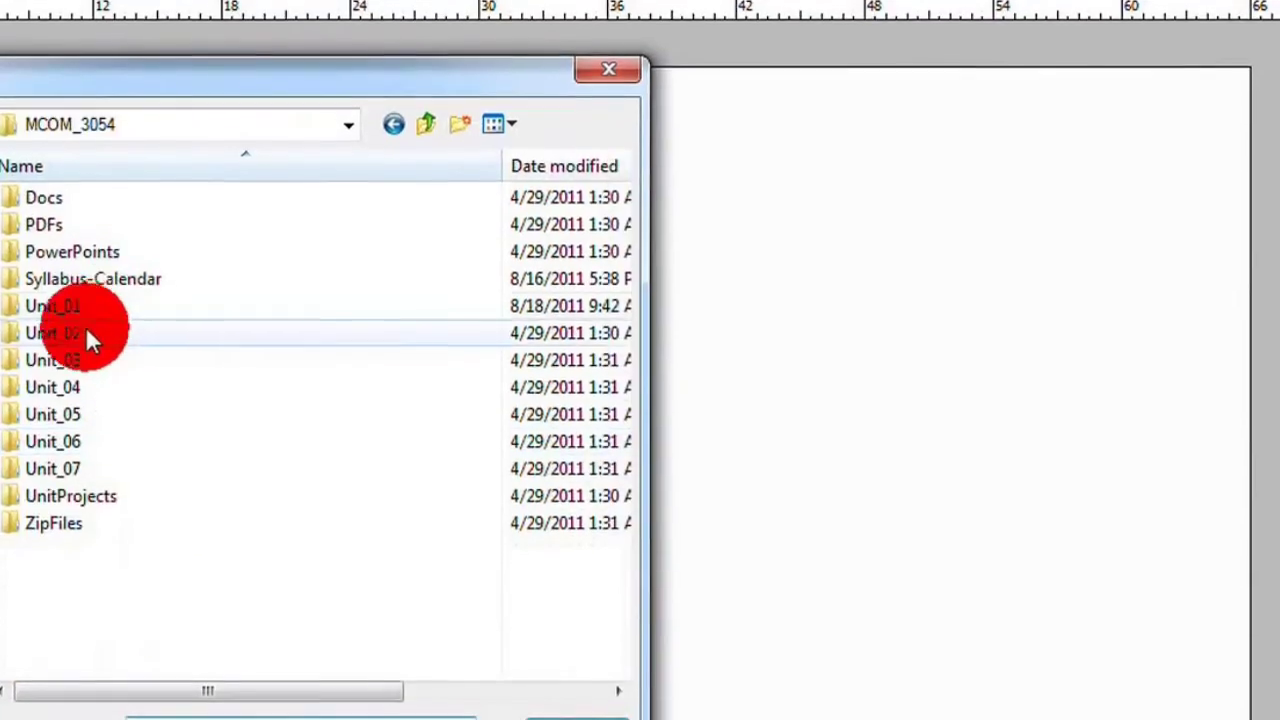
pyautogui.doubleClick(94, 300)
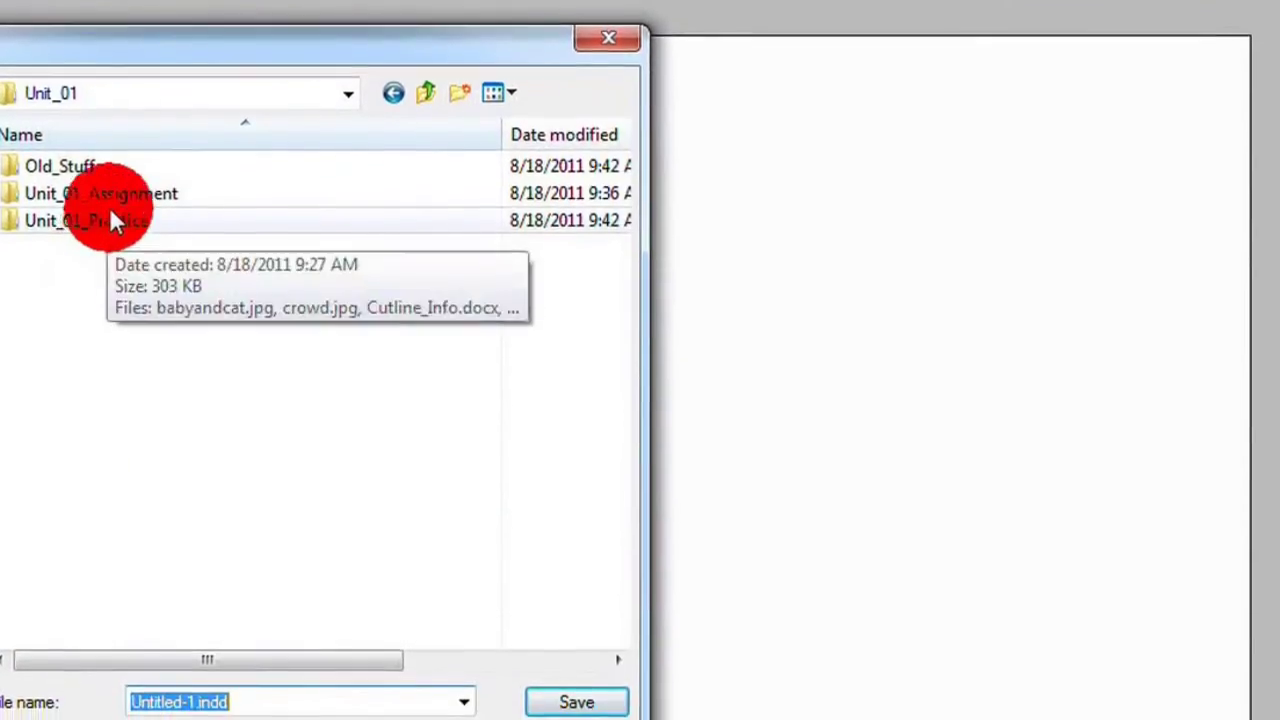
pyautogui.doubleClick(109, 220)
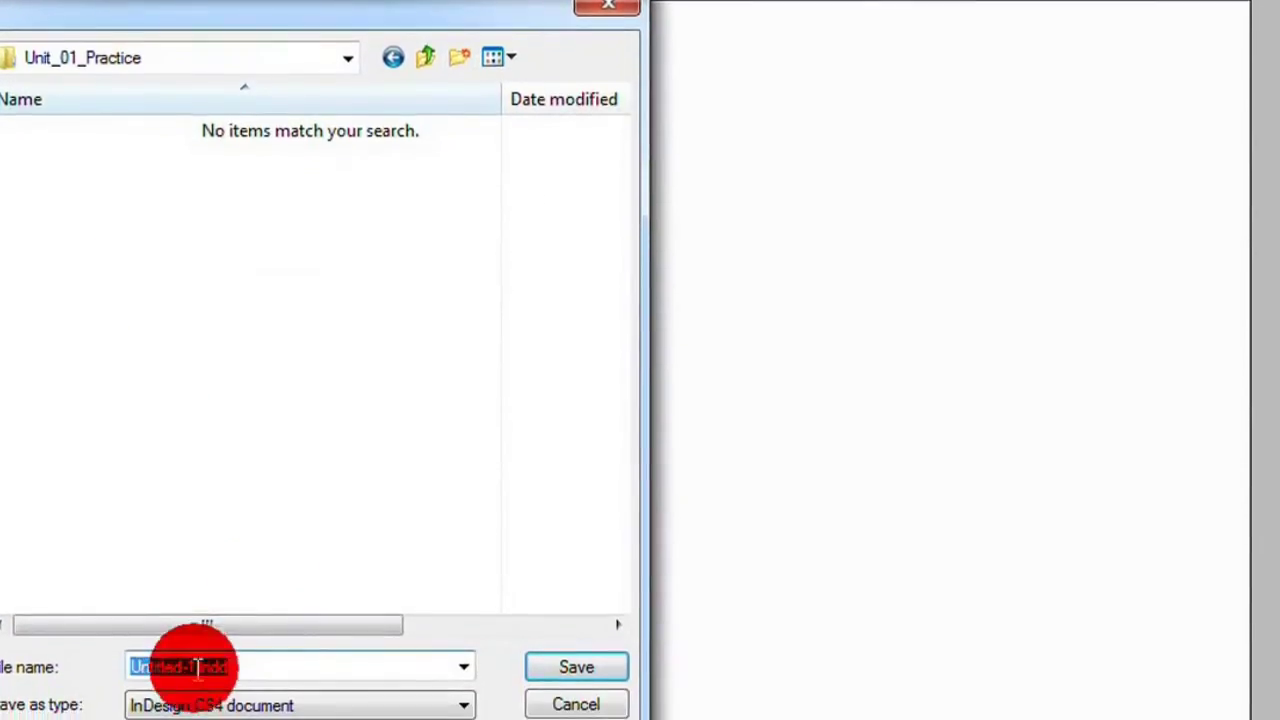
pyautogui.write('P')
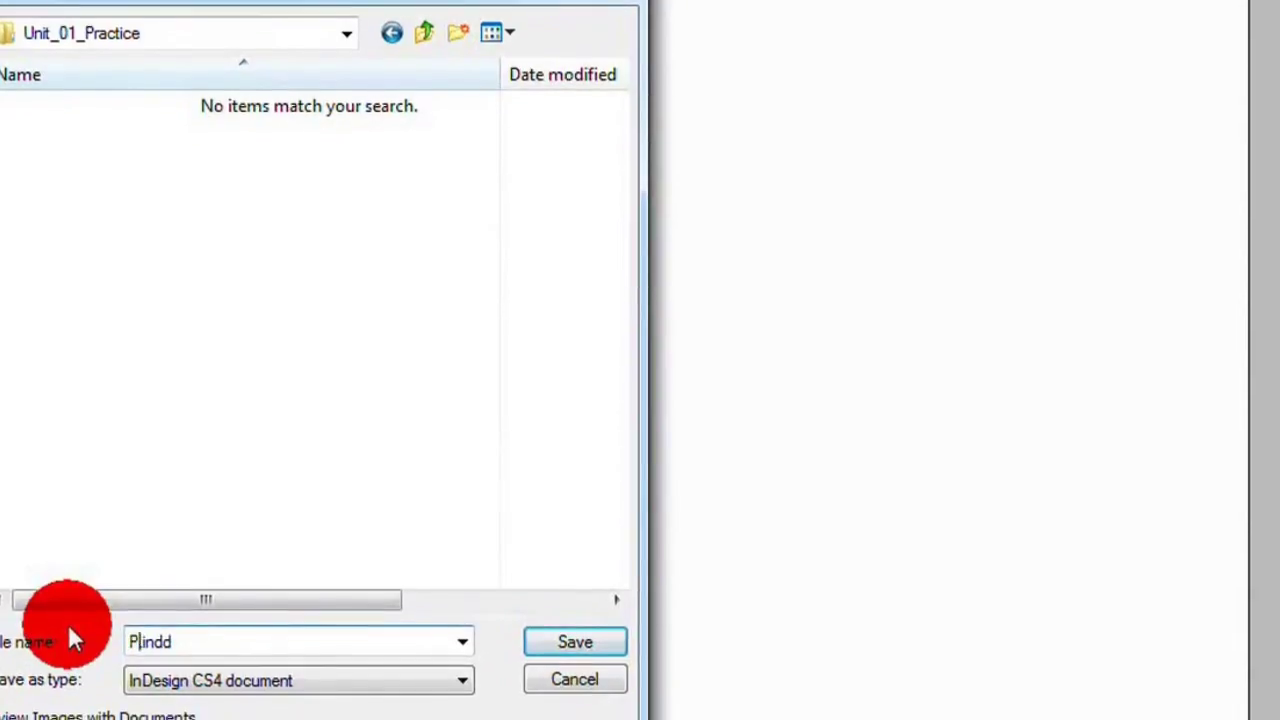
pyautogui.write('hotoLayout_P')
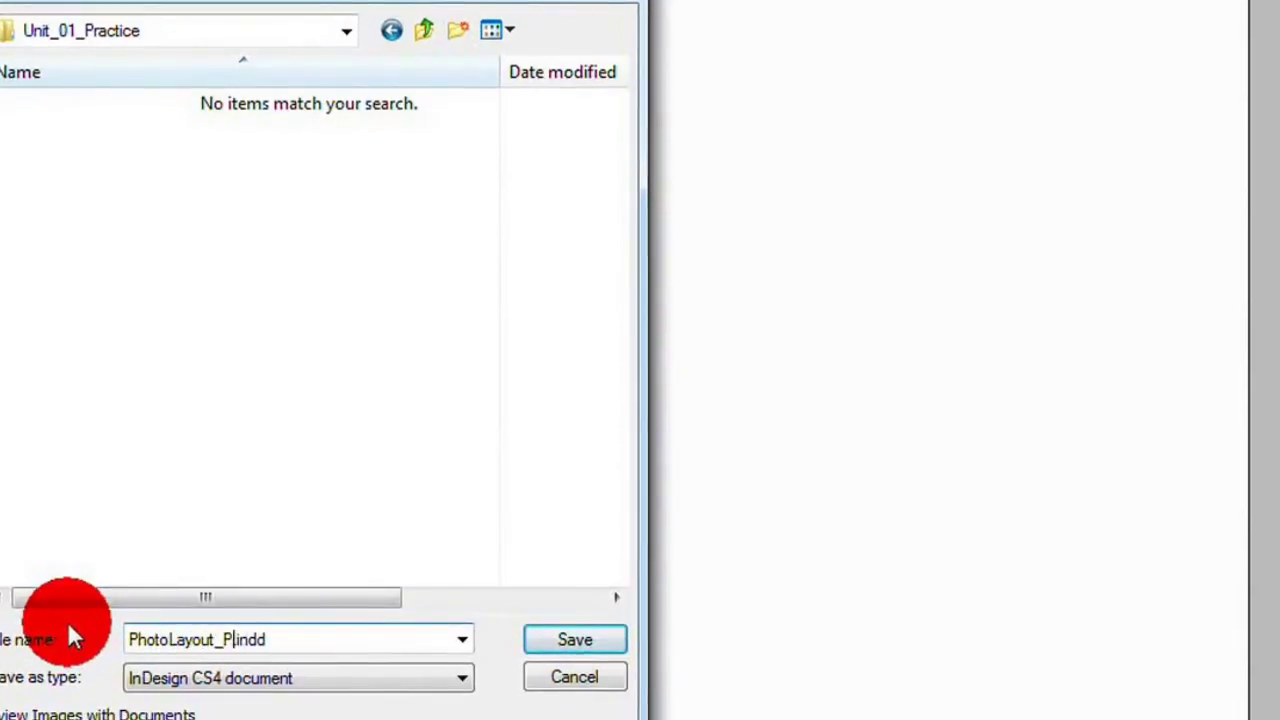
pyautogui.write('ractice')
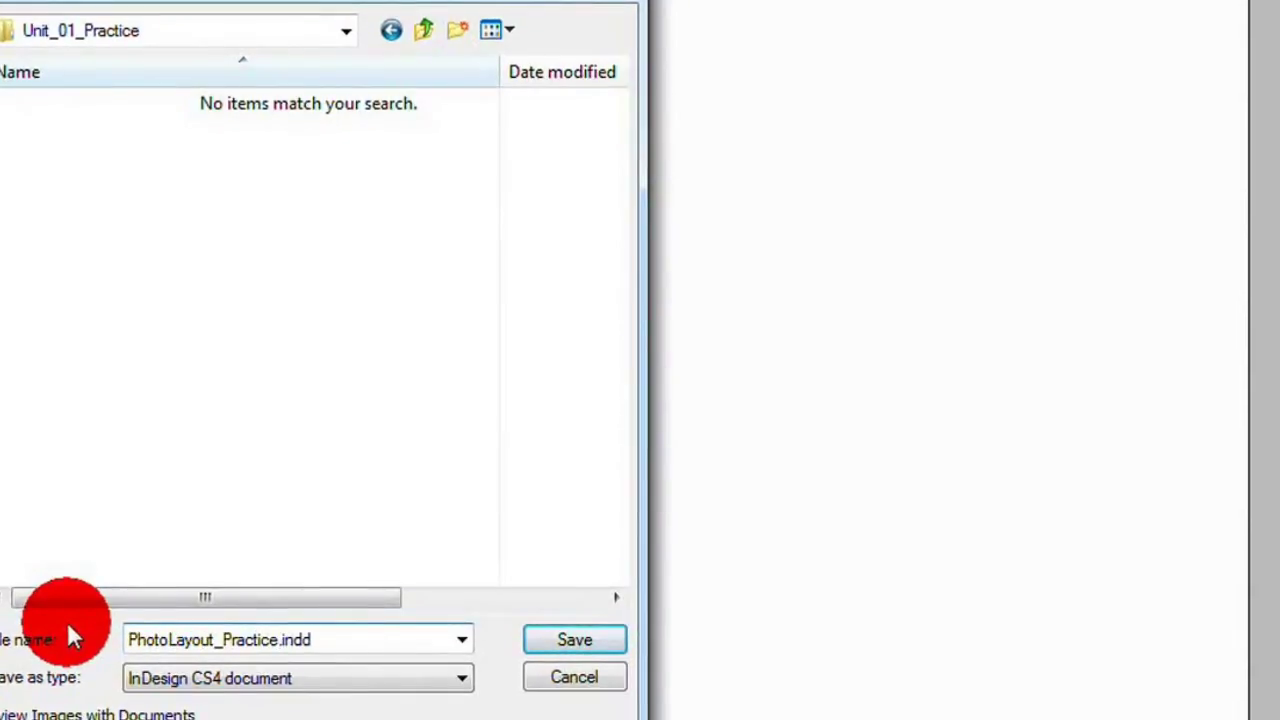
pyautogui.click(565, 648)
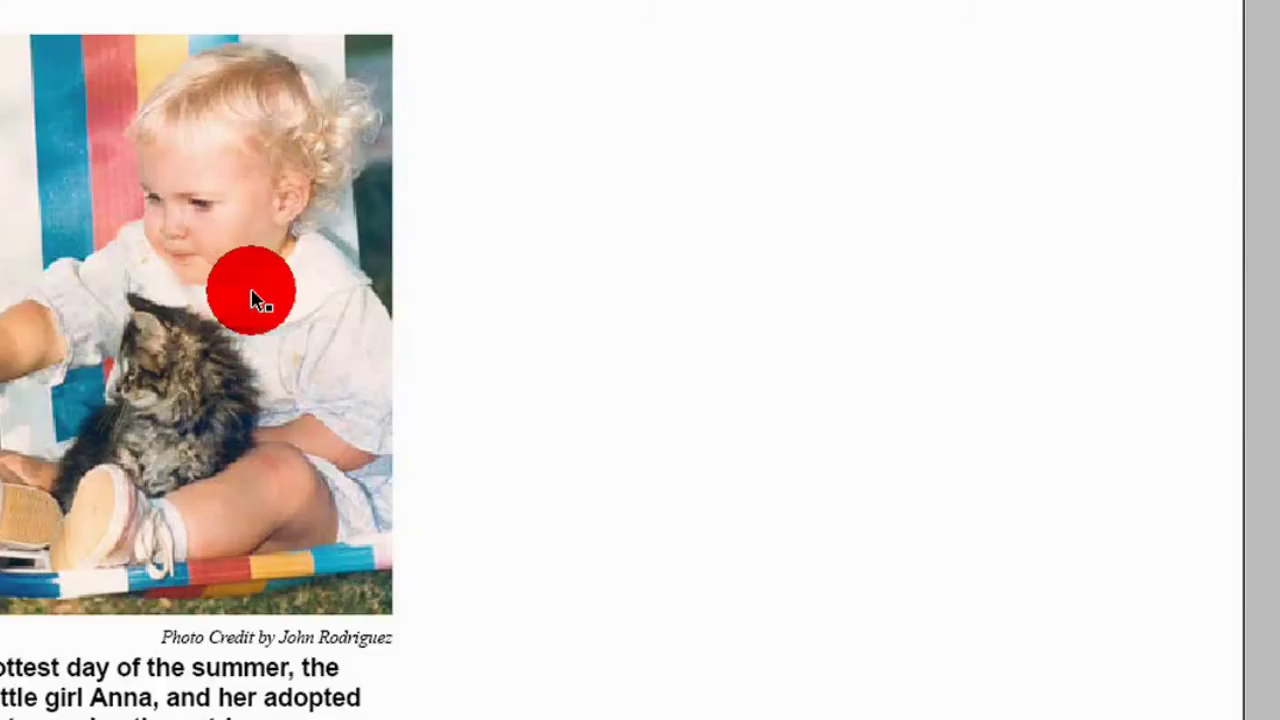
# - Select the photo frame and bring up the Export dialog
pyautogui.click(272, 268)
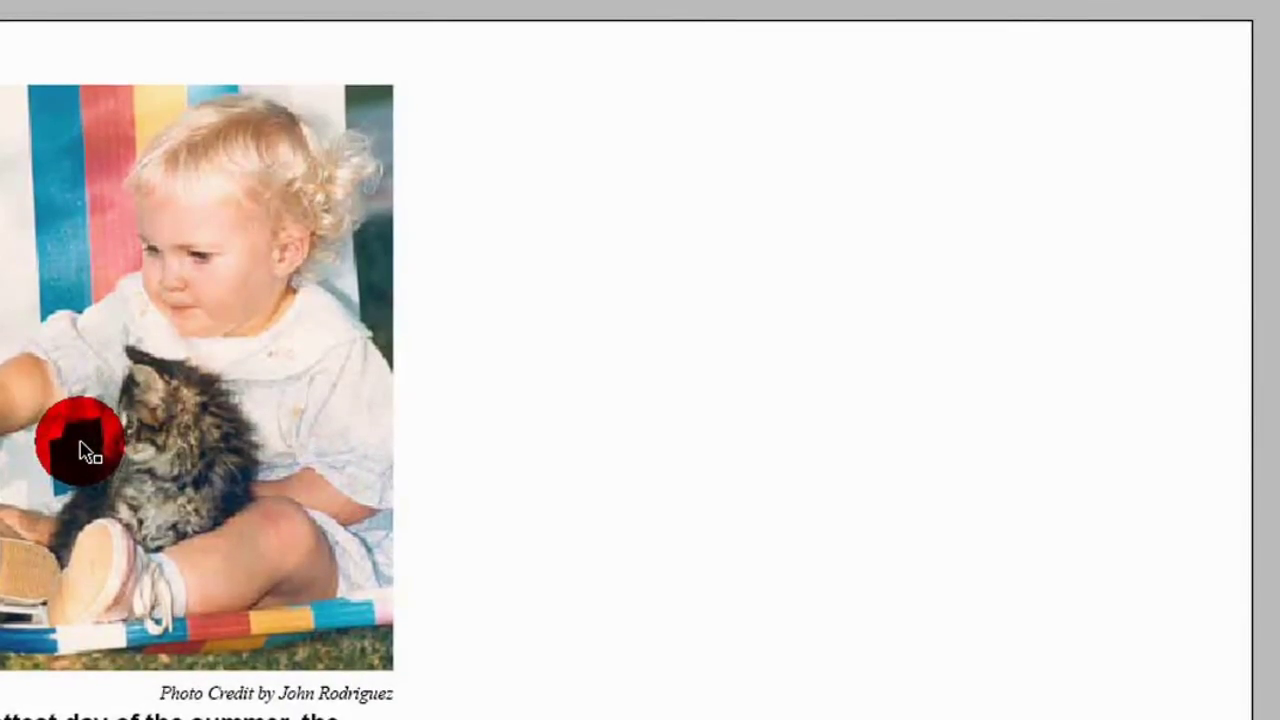
pyautogui.moveTo(82, 445); pyautogui.dragTo(82, 445)
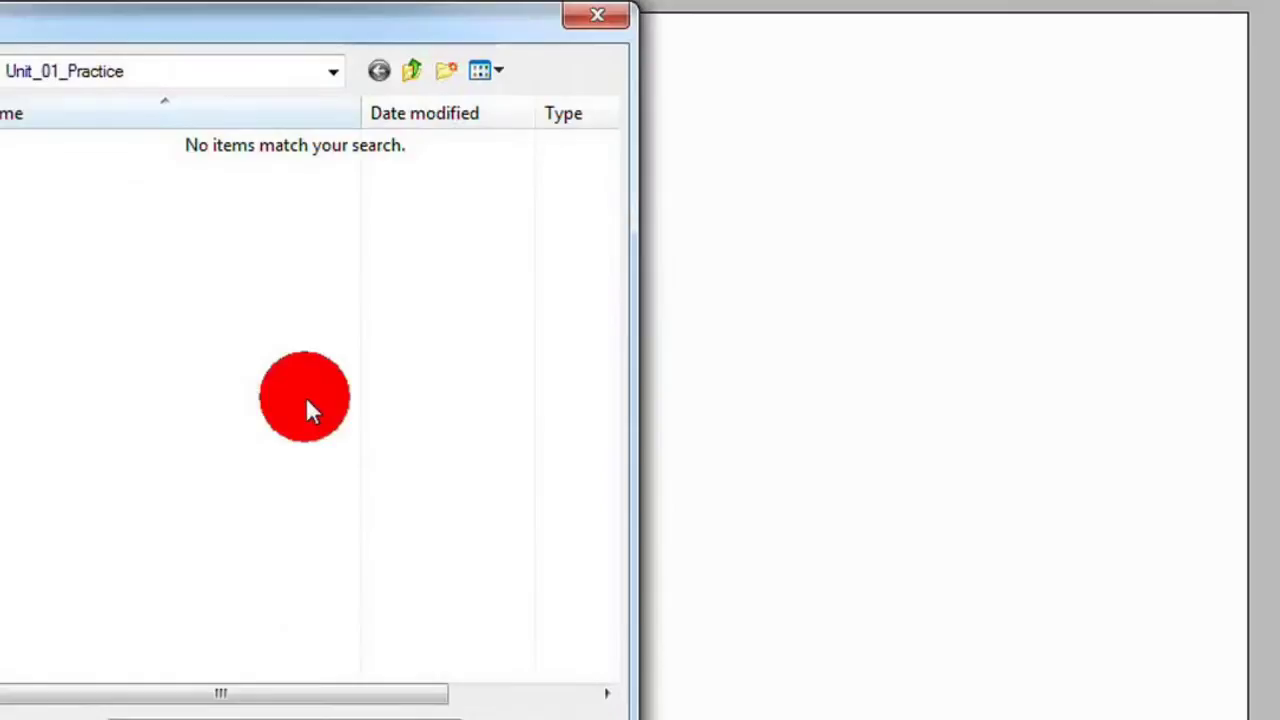
# - Choose Adobe PDF as the export format and confirm the PhotoLayout_Practice.pdf name
pyautogui.click(290, 700)
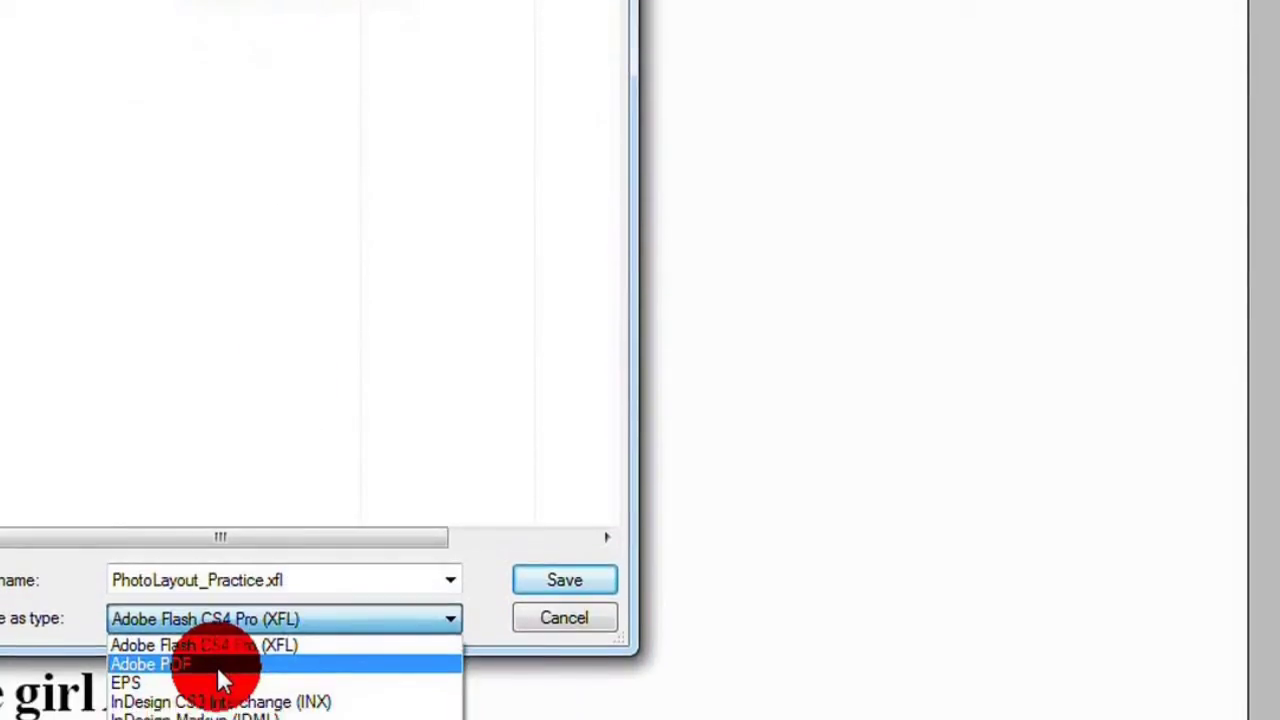
pyautogui.click(200, 703)
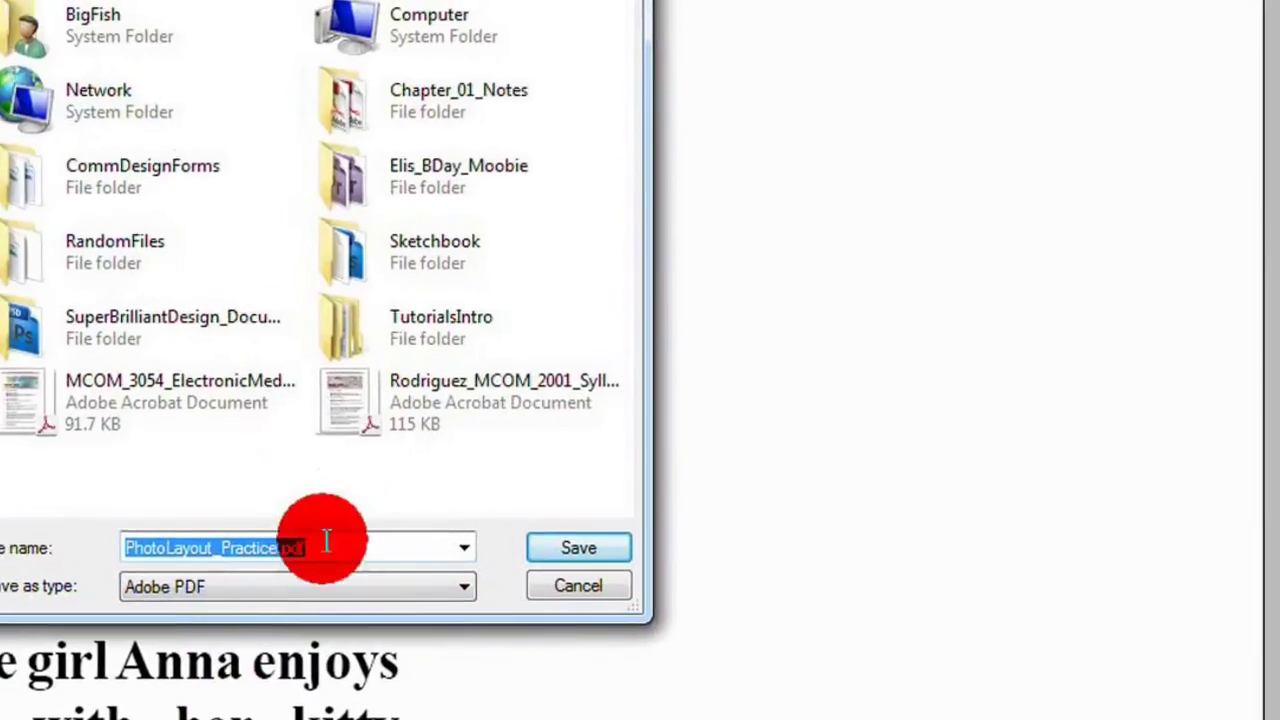
pyautogui.click(564, 541)
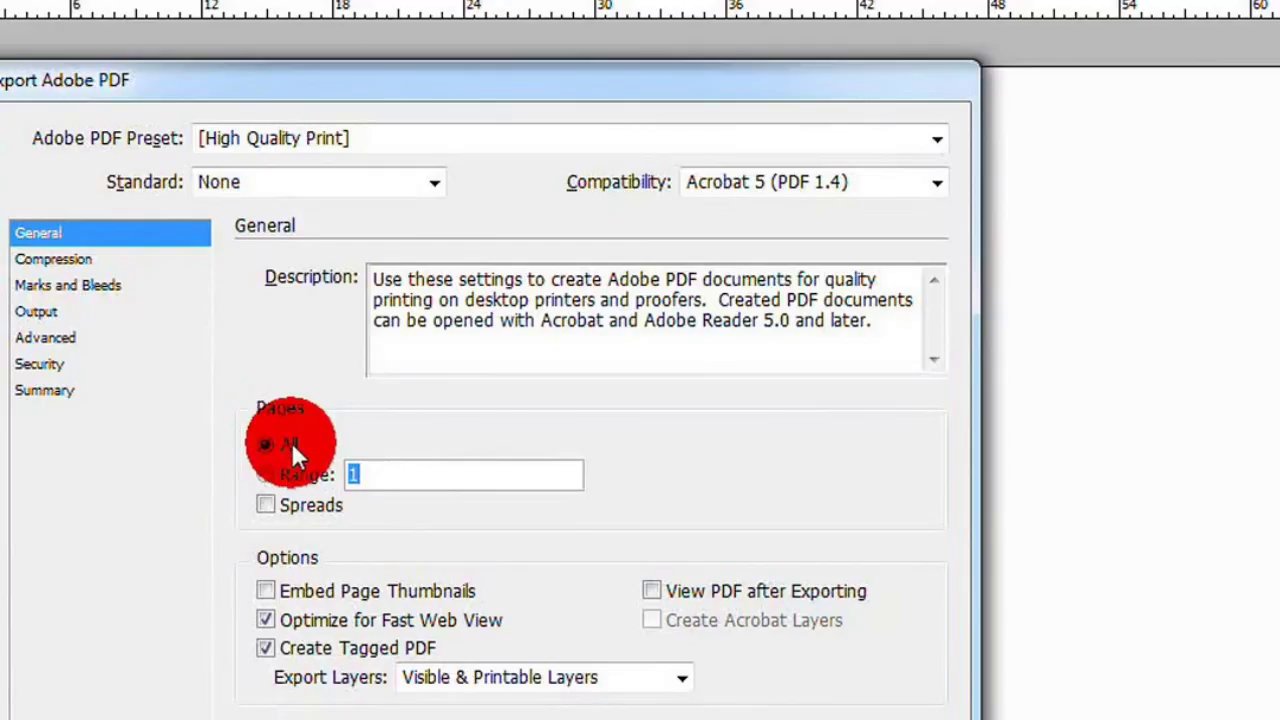
# - Export all pages to PDF with crop marks and registration marks enabled
pyautogui.click(281, 505)
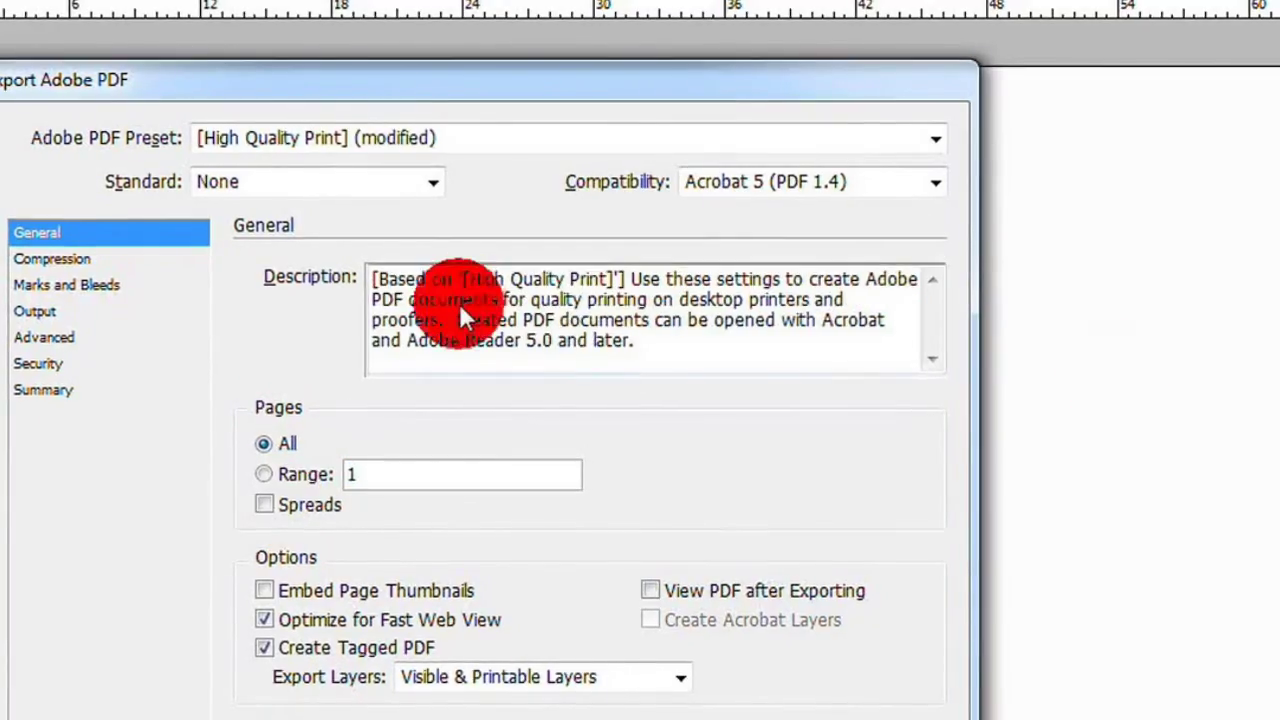
pyautogui.click(76, 285)
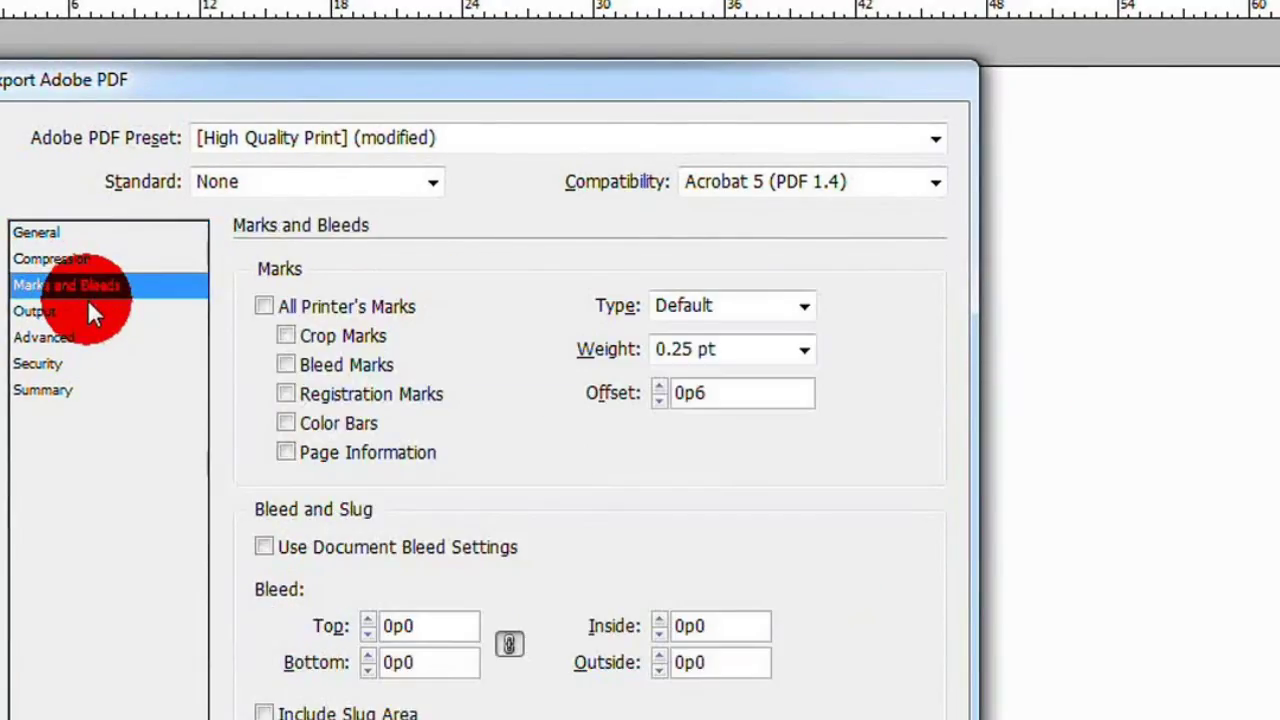
pyautogui.click(287, 336)
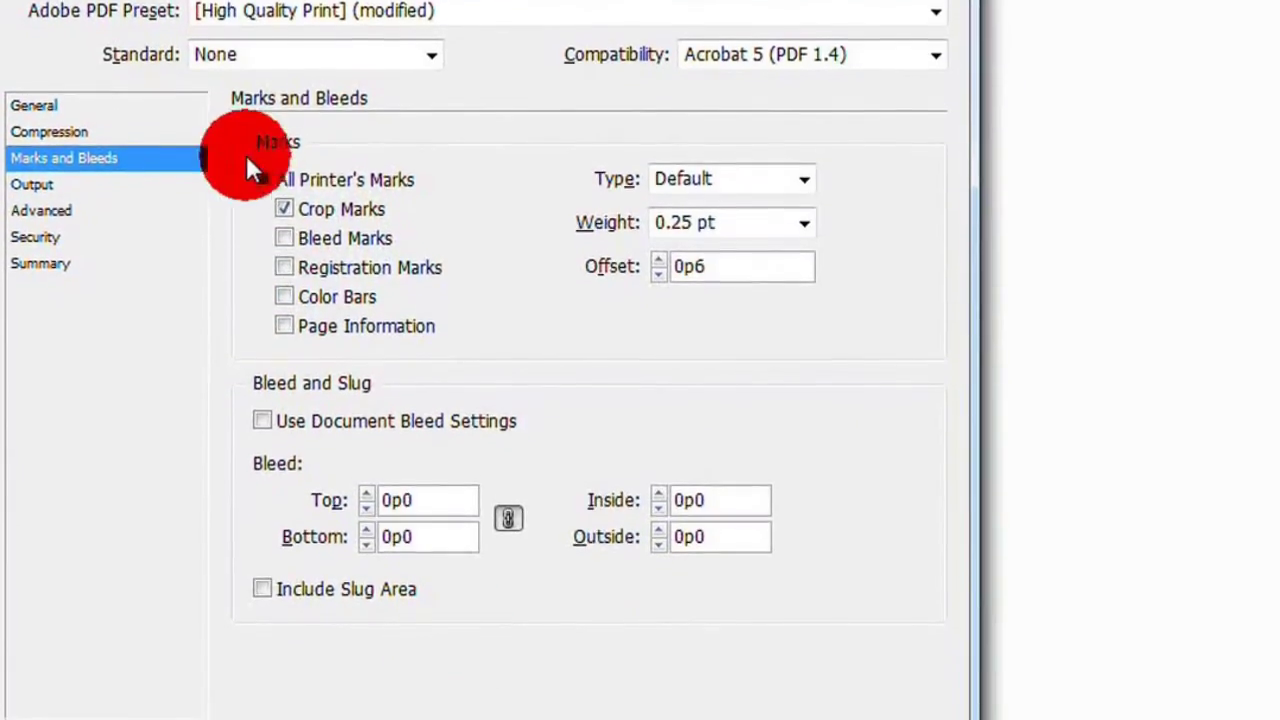
pyautogui.click(285, 267)
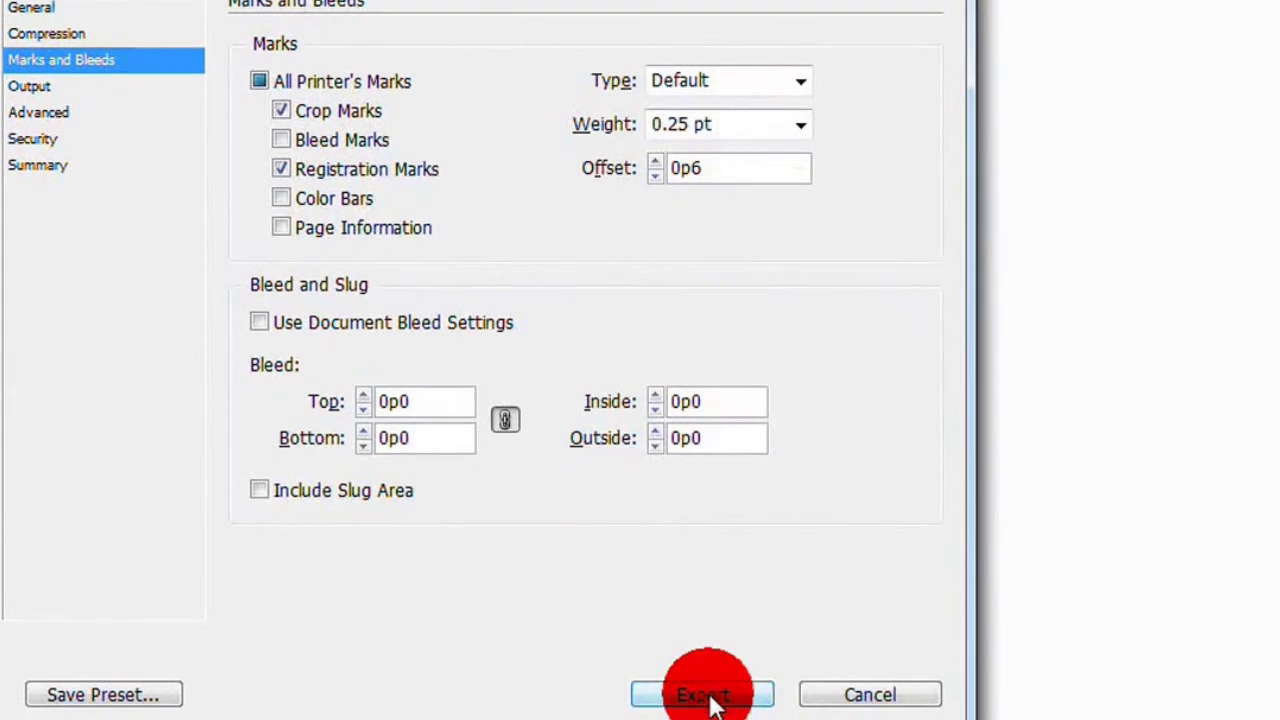
pyautogui.click(712, 668)
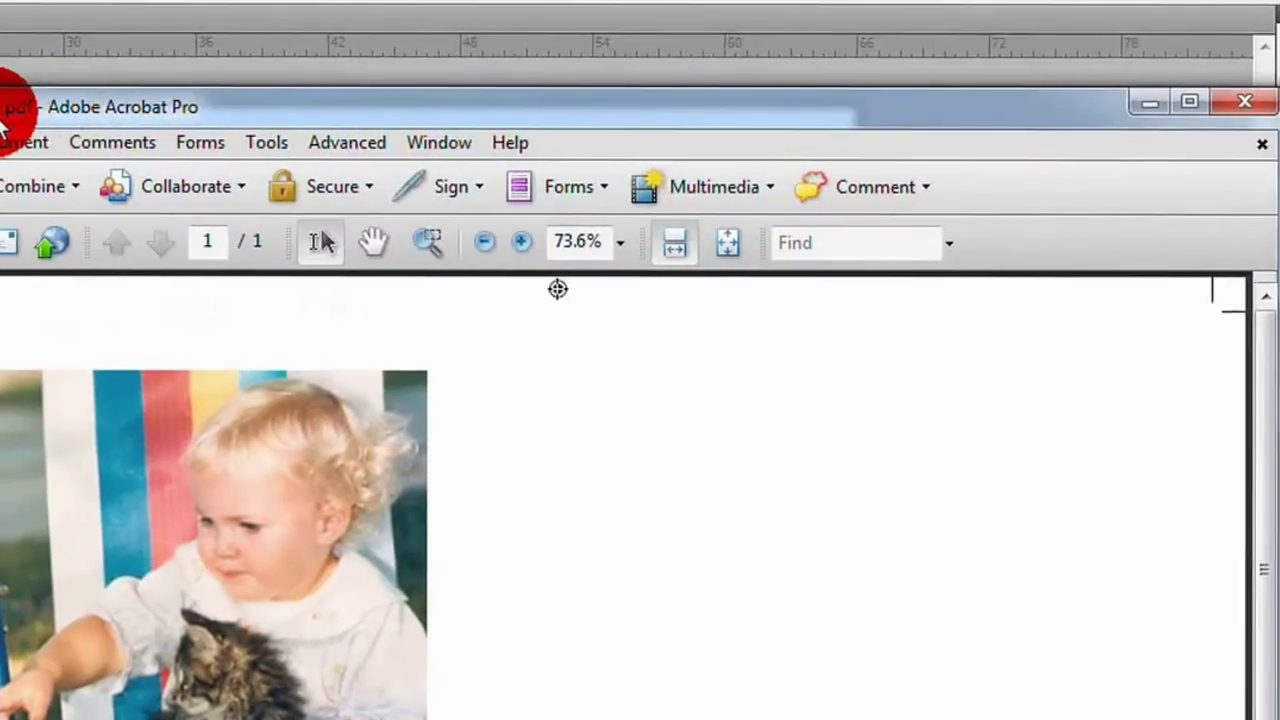
# - View the exported PDF at fit-width, then zoom out to 75%
pyautogui.hotkey('ctrl', '2')
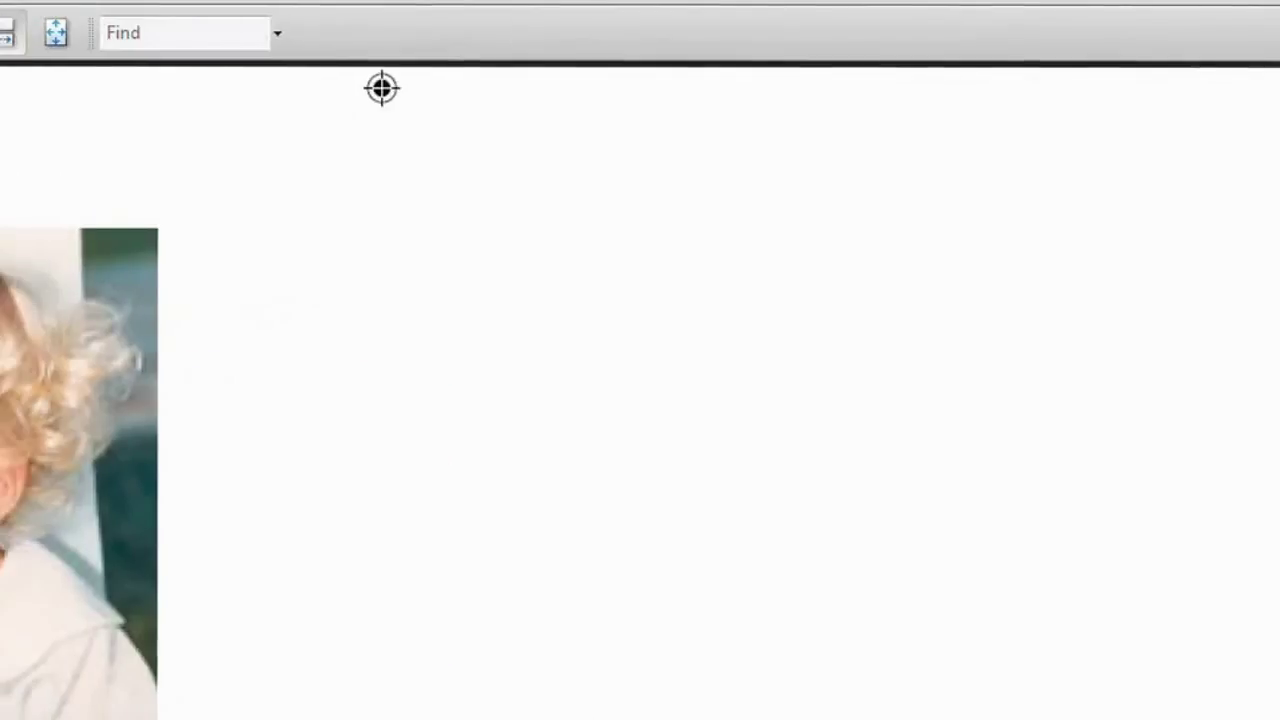
pyautogui.click(95, 17)
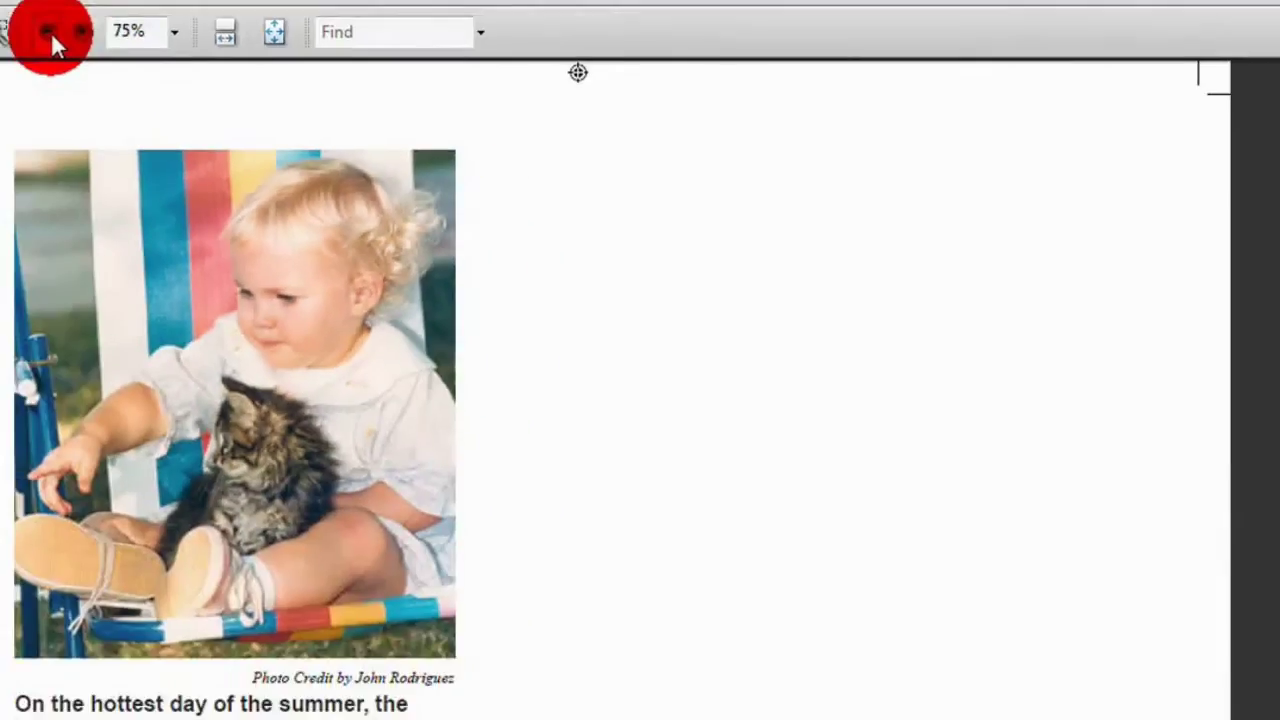